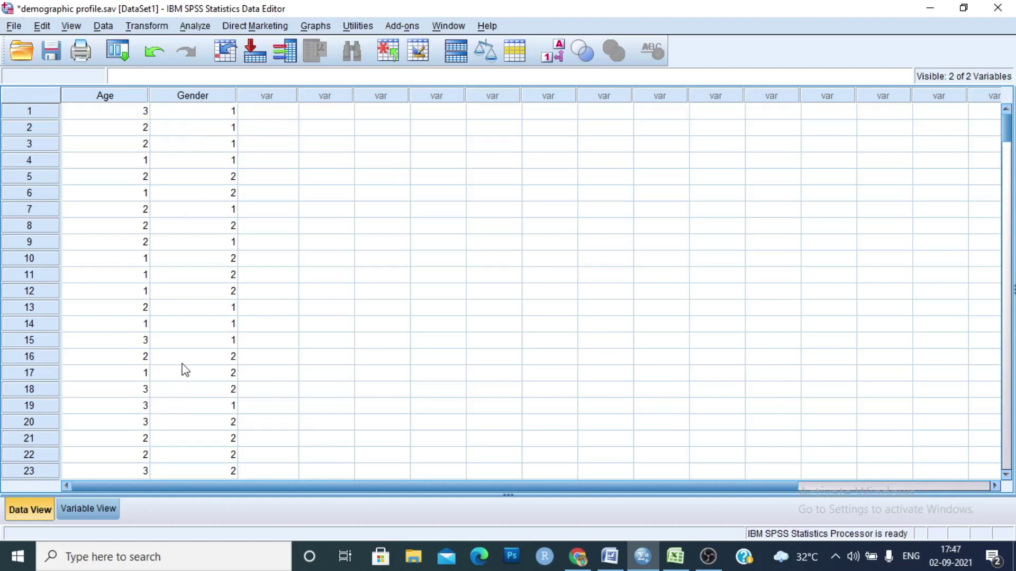
- Examine the value labels assigned to codes 1, 2 and 3 of the Age variable
click(101, 511)
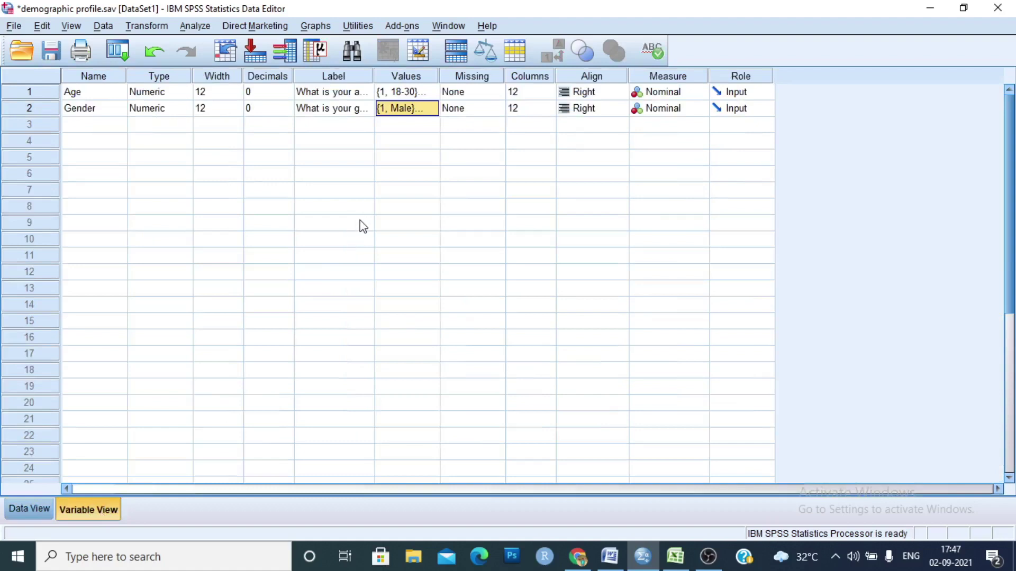
click(432, 93)
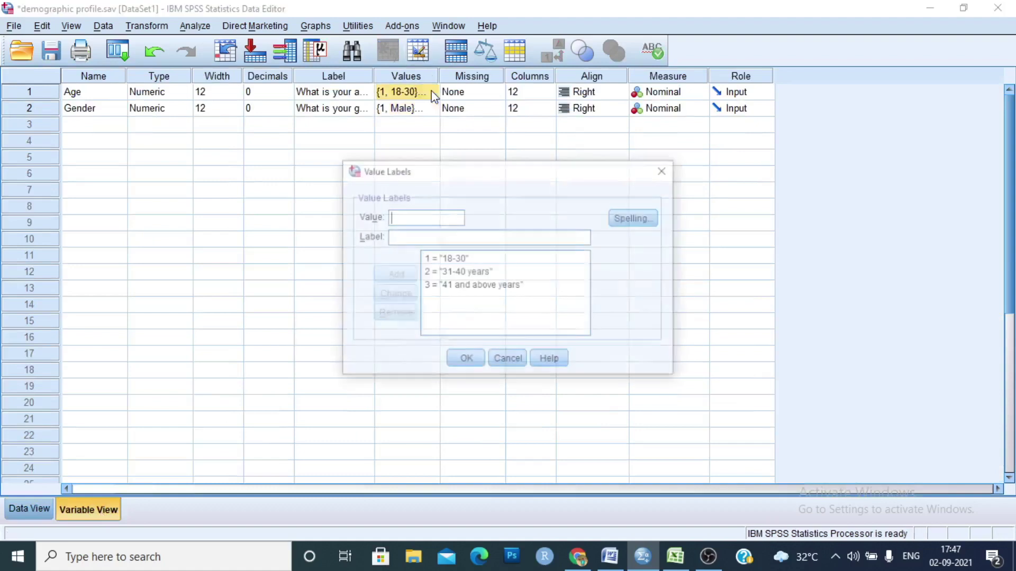
drag(464, 170, 512, 146)
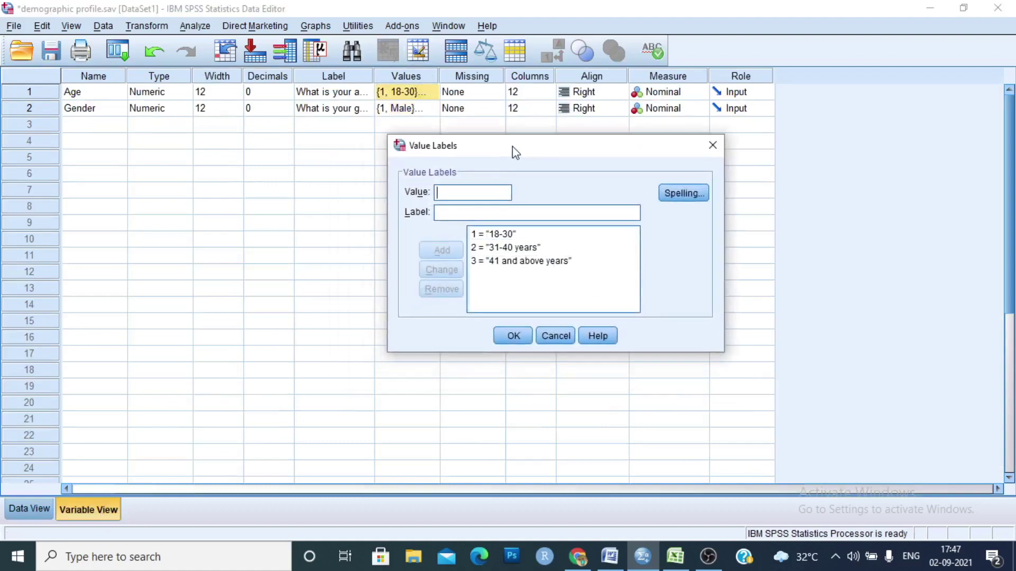
click(500, 239)
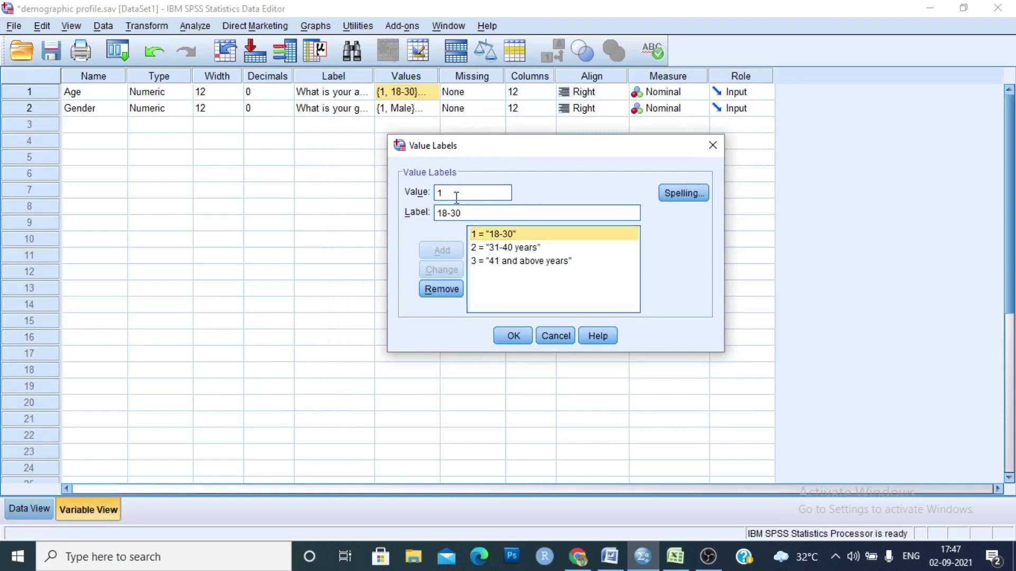
click(516, 249)
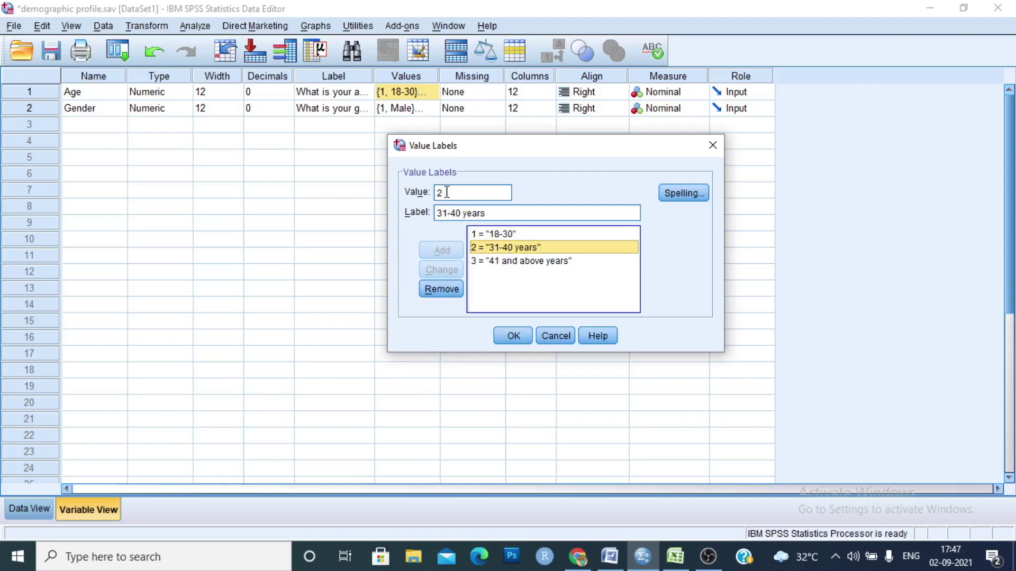
click(532, 261)
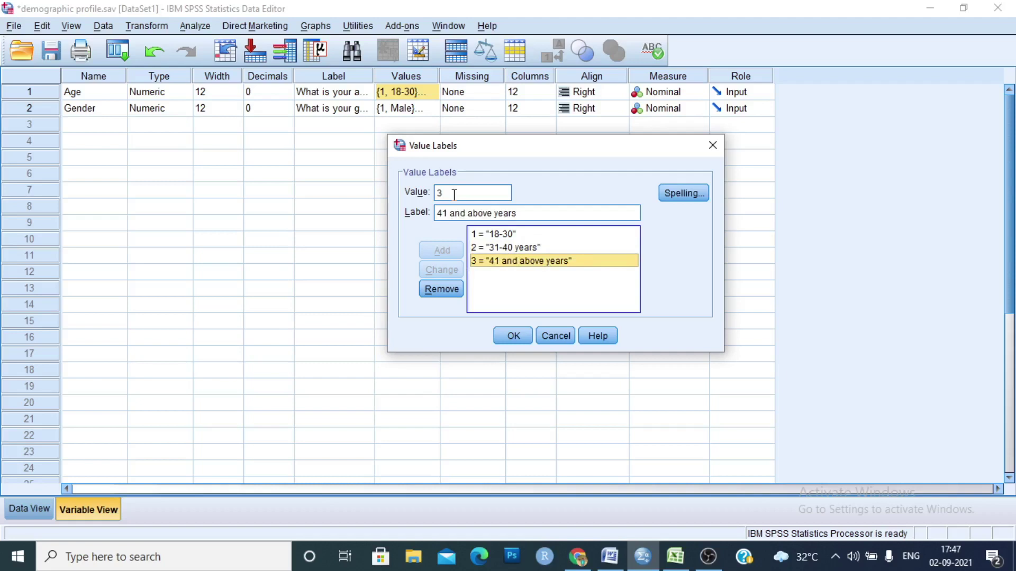
click(514, 336)
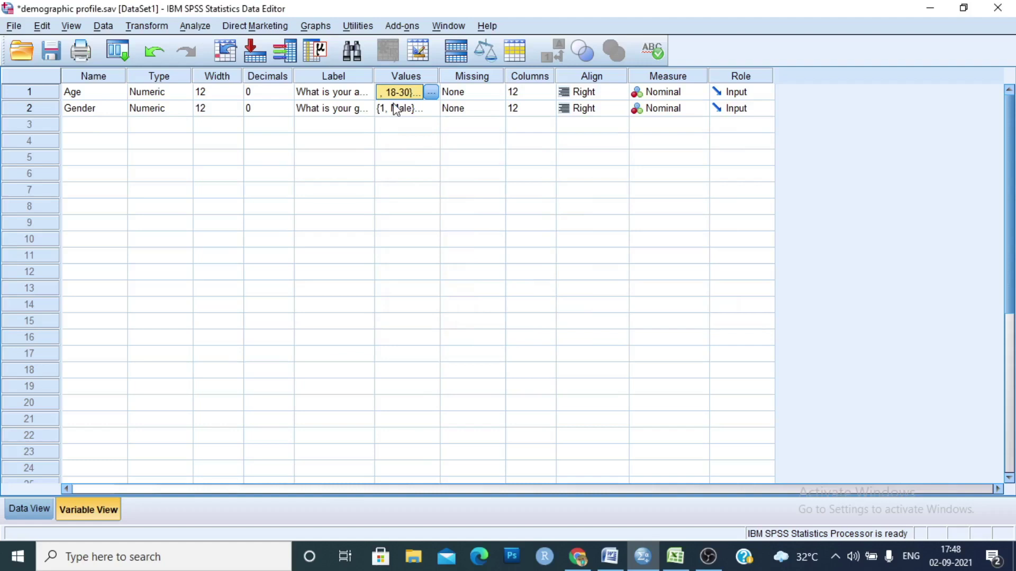
click(431, 92)
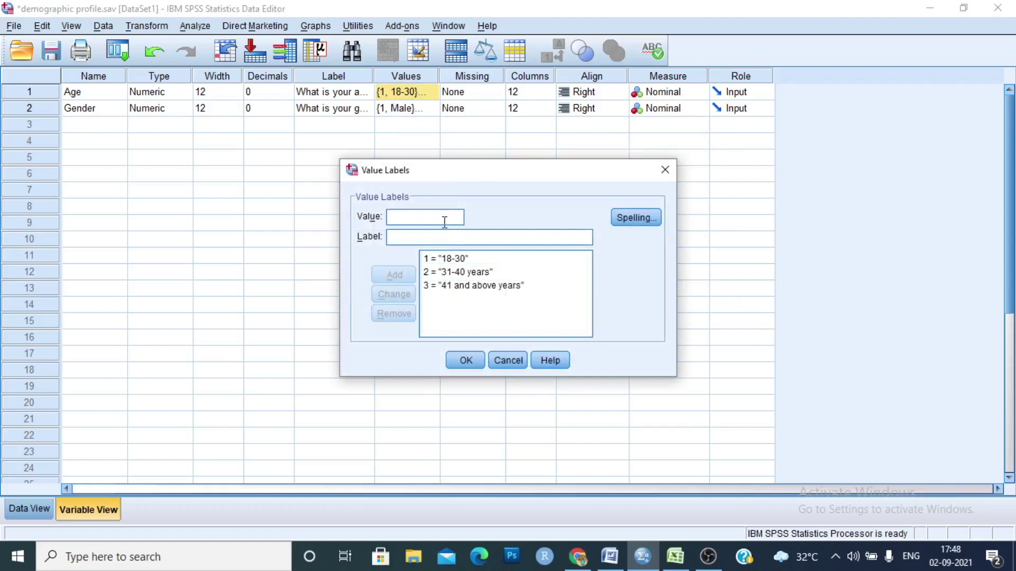
text(4)
click(425, 238)
text(rty)
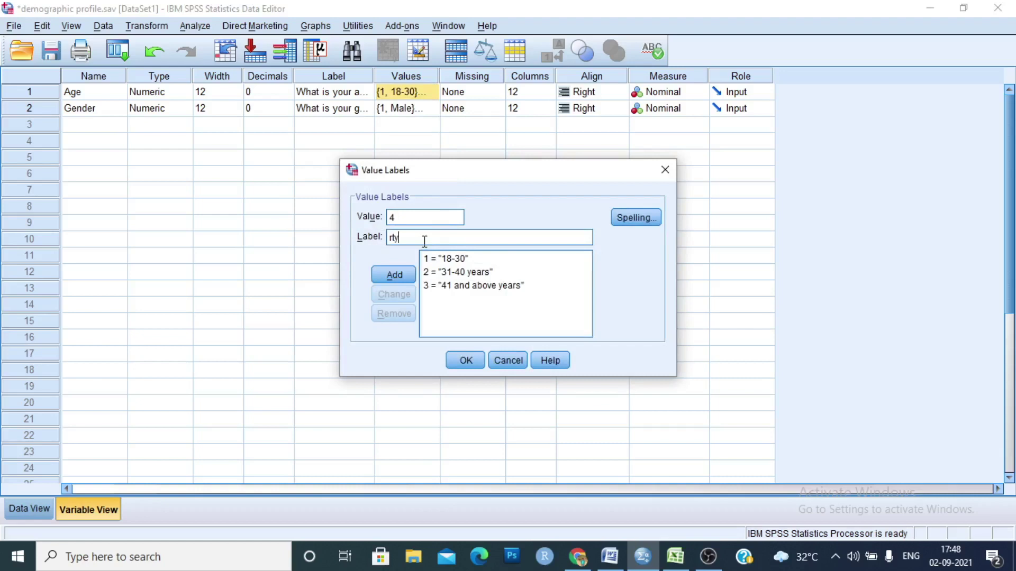
key(BackSpace)
key(BackSpace)
key(BackSpace)
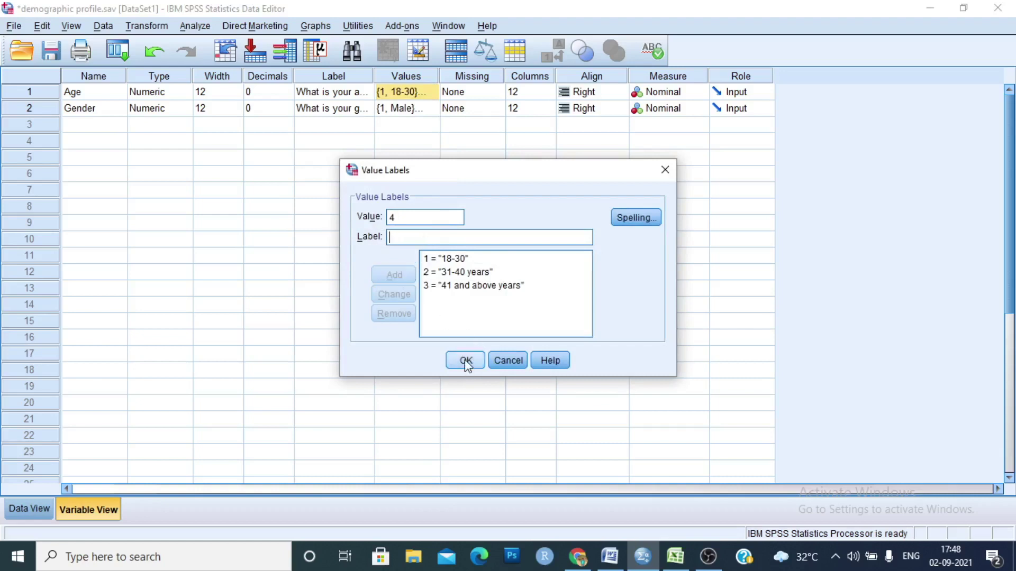
click(394, 217)
key(BackSpace)
click(461, 360)
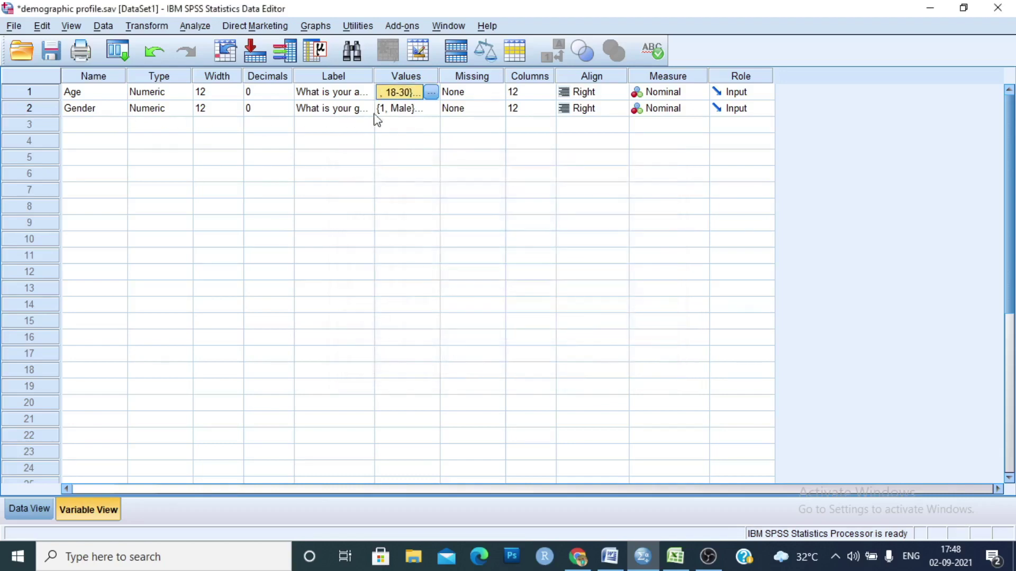
- Examine the value labels assigned to codes 1 and 2 of the Gender variable
click(431, 109)
click(431, 109)
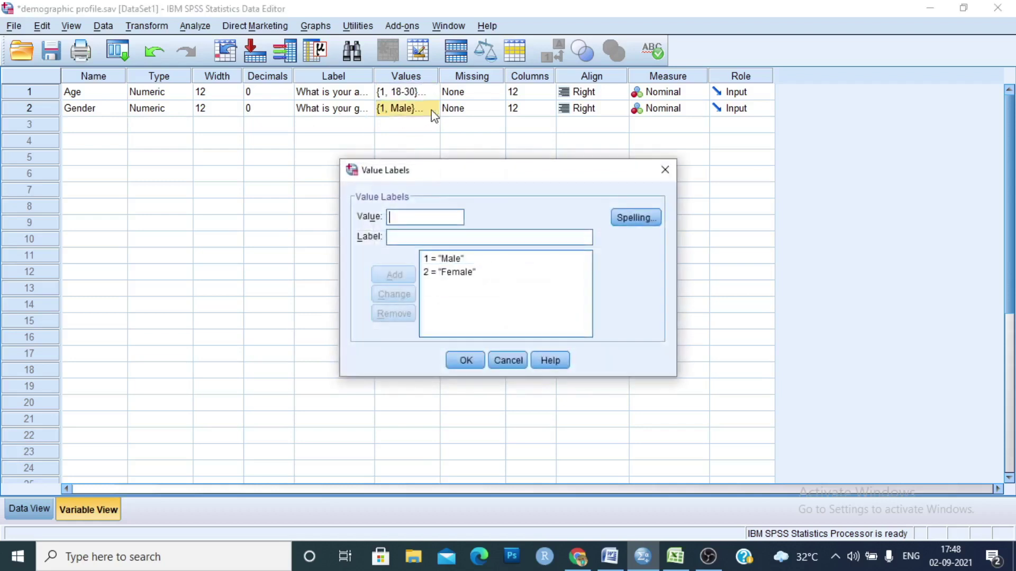
click(467, 262)
click(454, 274)
key(alt+u)
click(458, 361)
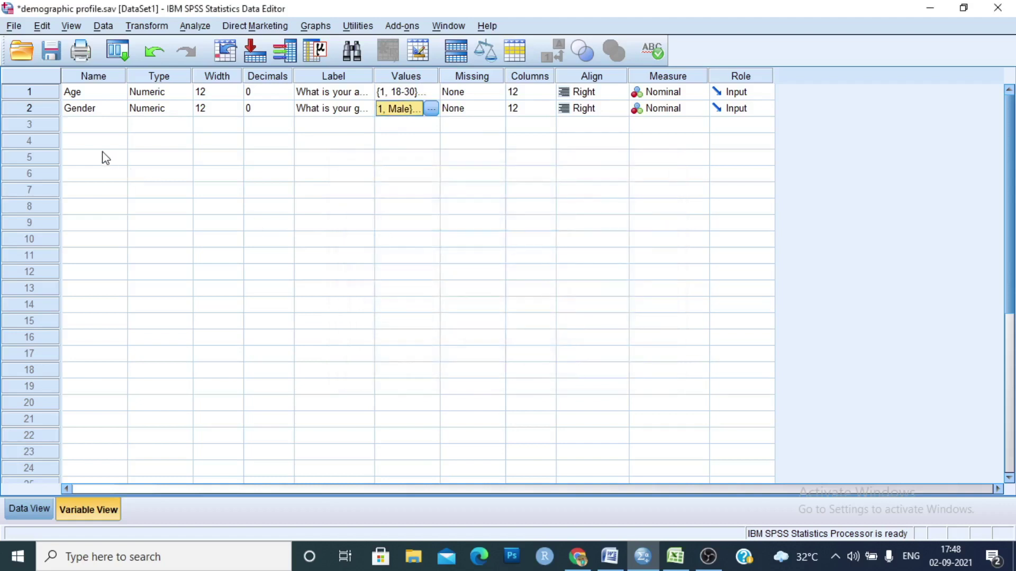
- Return to the case data, start a Frequencies analysis and remove both preset variables from its analysis list
click(38, 504)
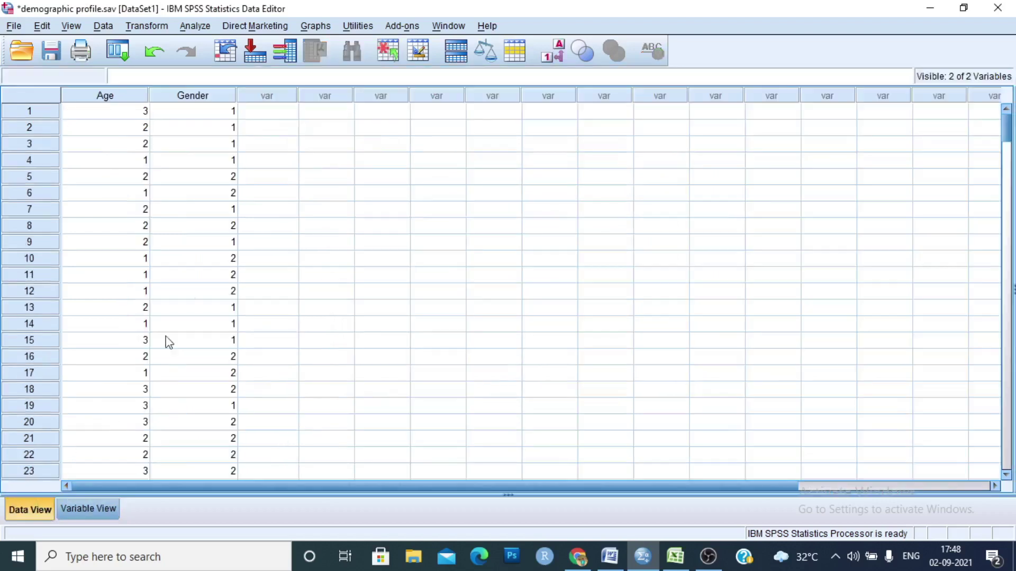
click(196, 26)
mouse_move(241, 65)
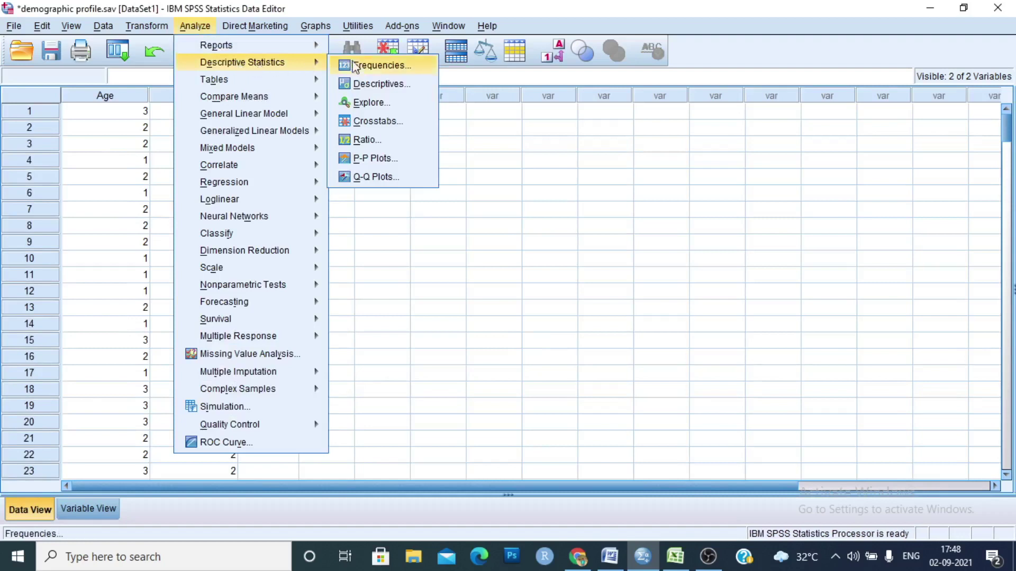
click(380, 68)
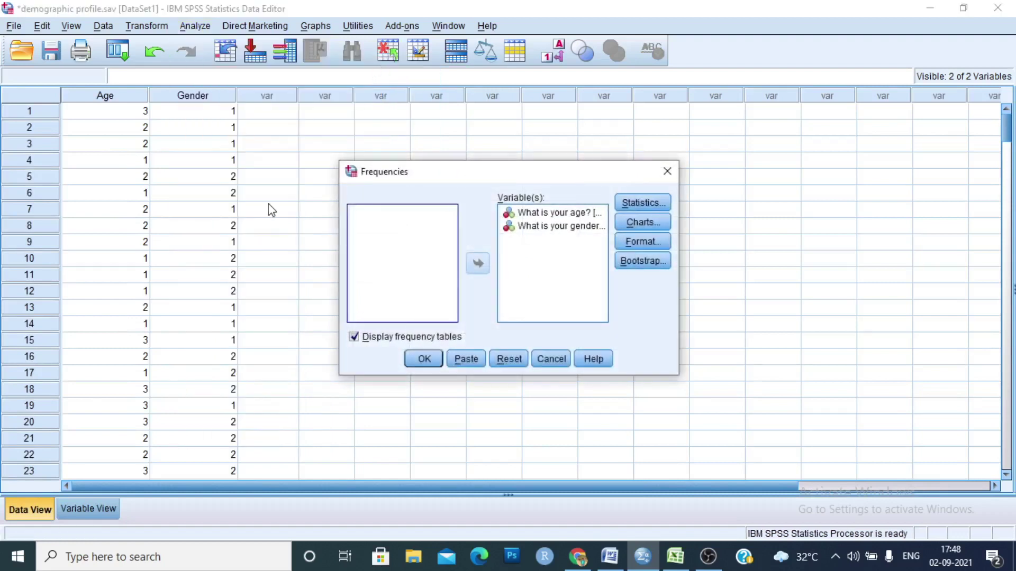
shift+click(576, 230)
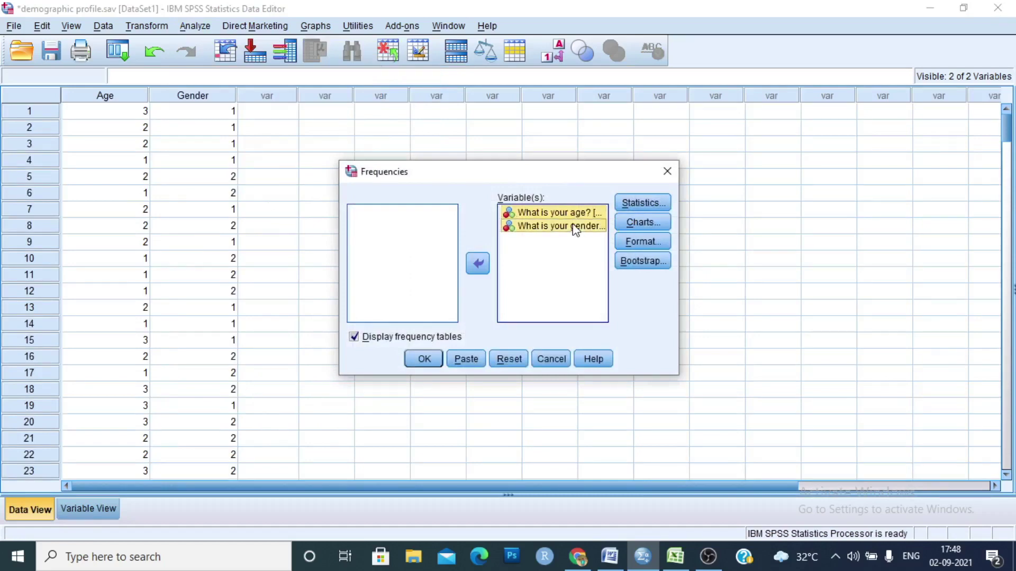
click(478, 264)
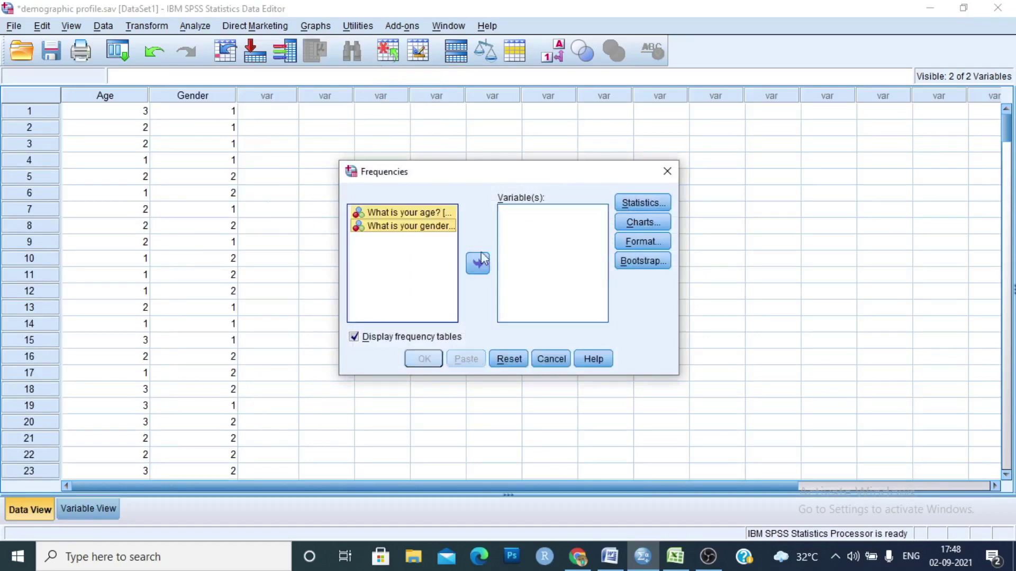
- Add the age question and the gender question as variables of the Frequencies analysis
click(401, 229)
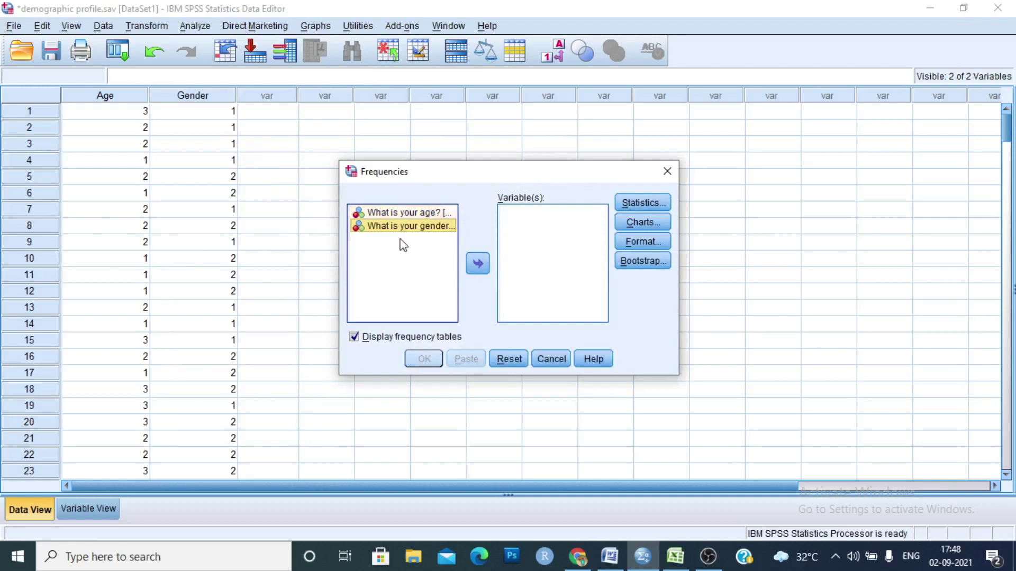
click(427, 212)
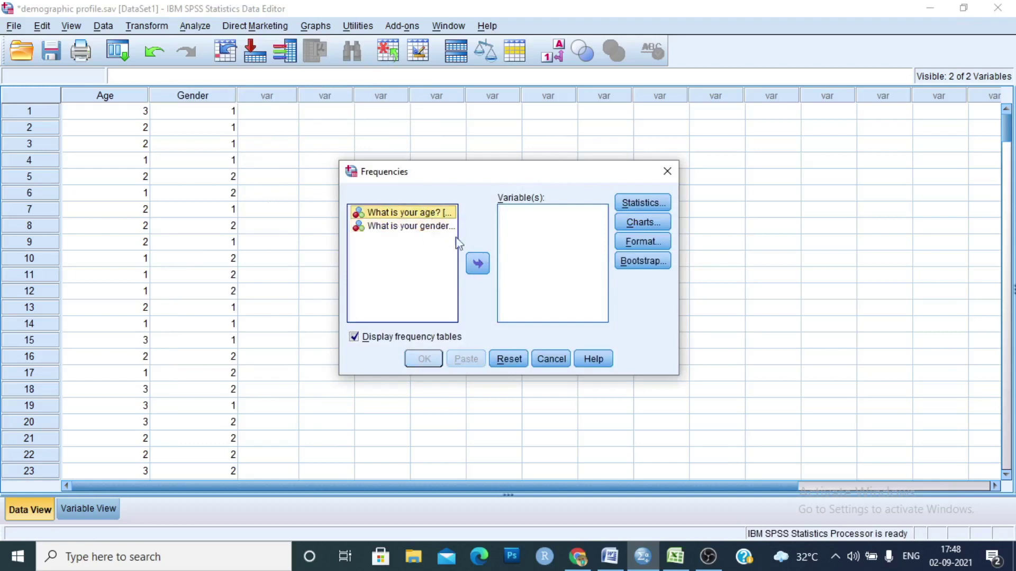
click(477, 264)
click(415, 214)
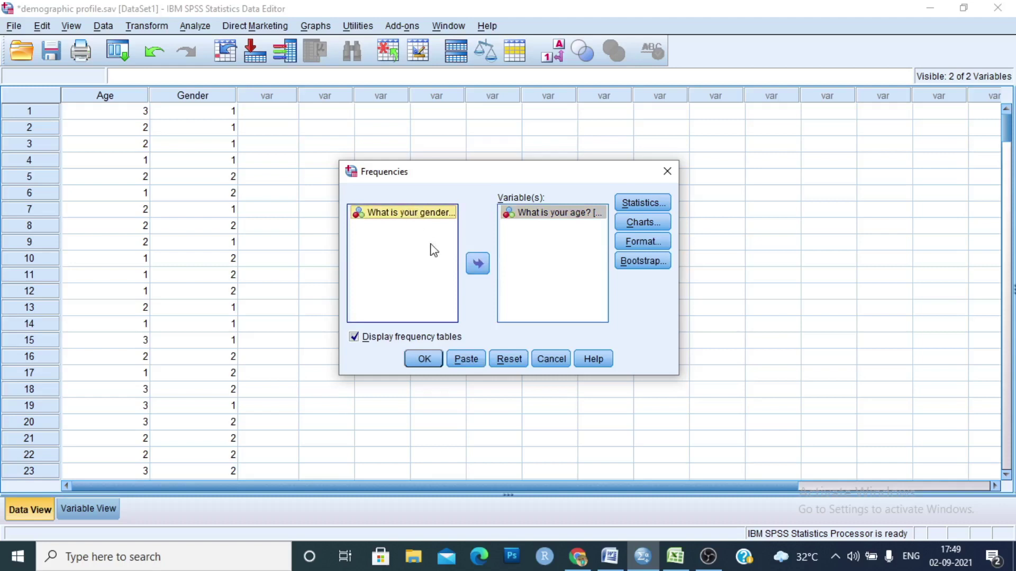
click(478, 267)
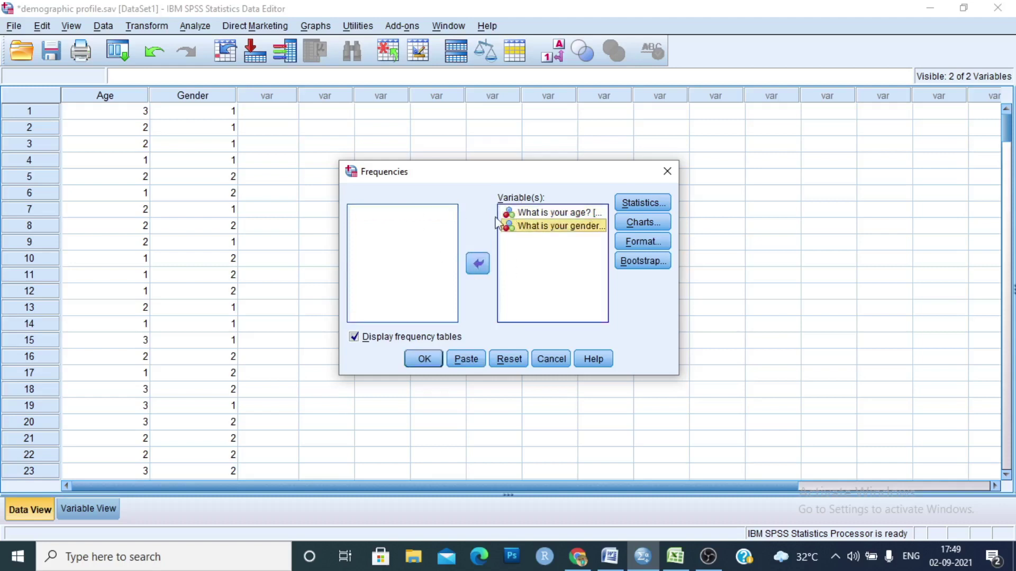
- Set the Frequencies statistics to mean, standard deviation, skewness and kurtosis only
click(640, 202)
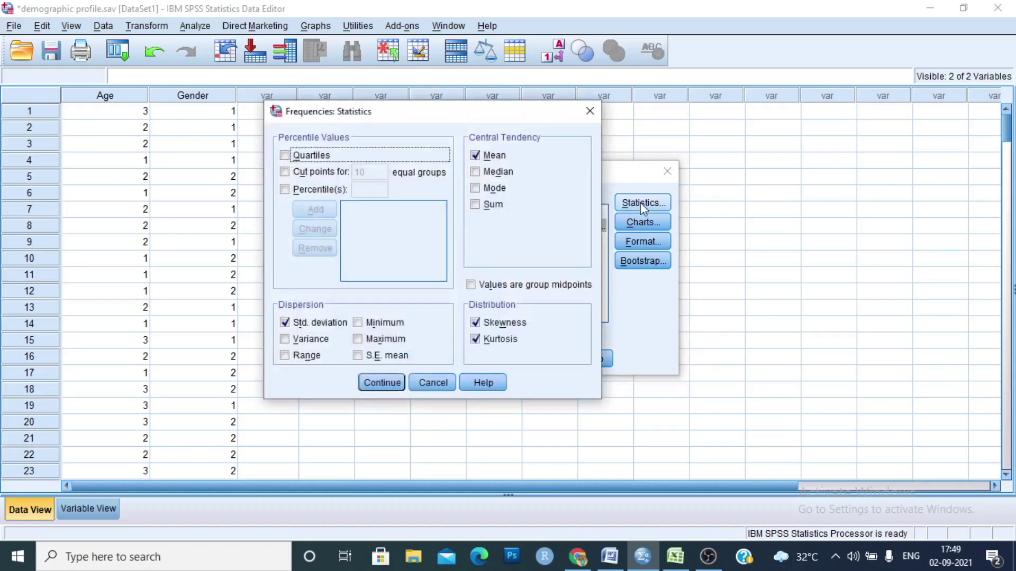
click(476, 156)
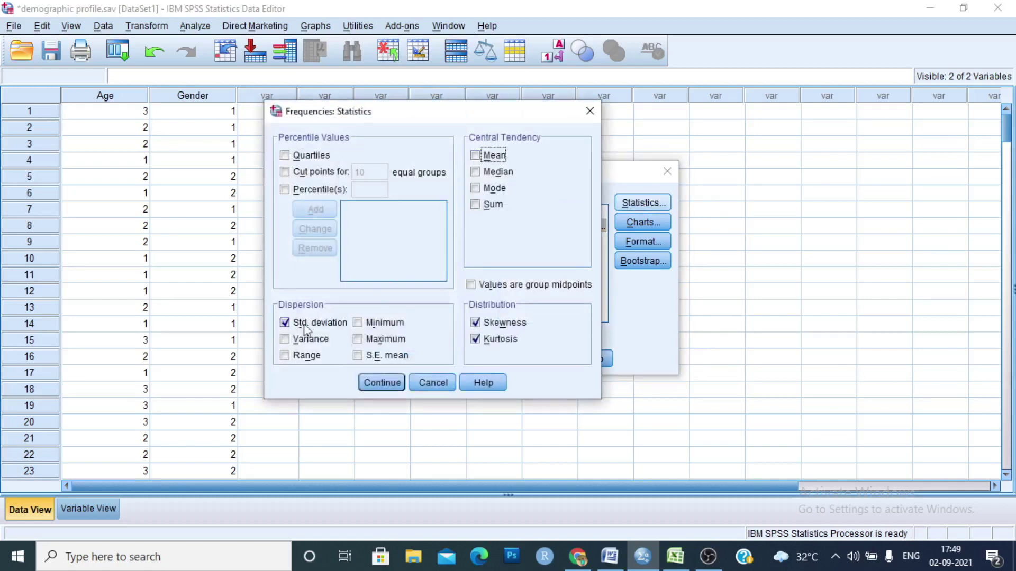
click(287, 323)
click(475, 323)
click(475, 340)
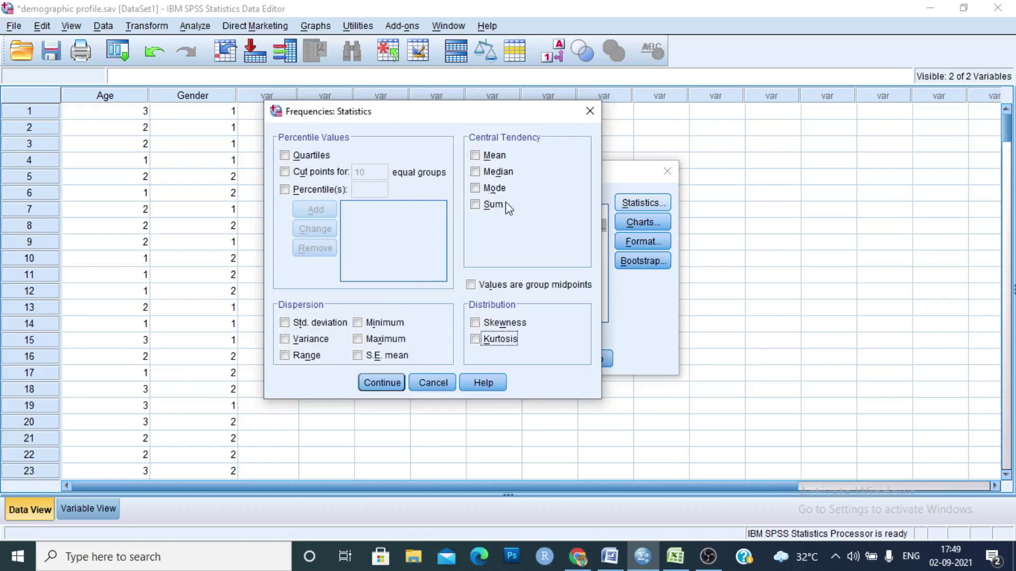
click(476, 156)
click(286, 323)
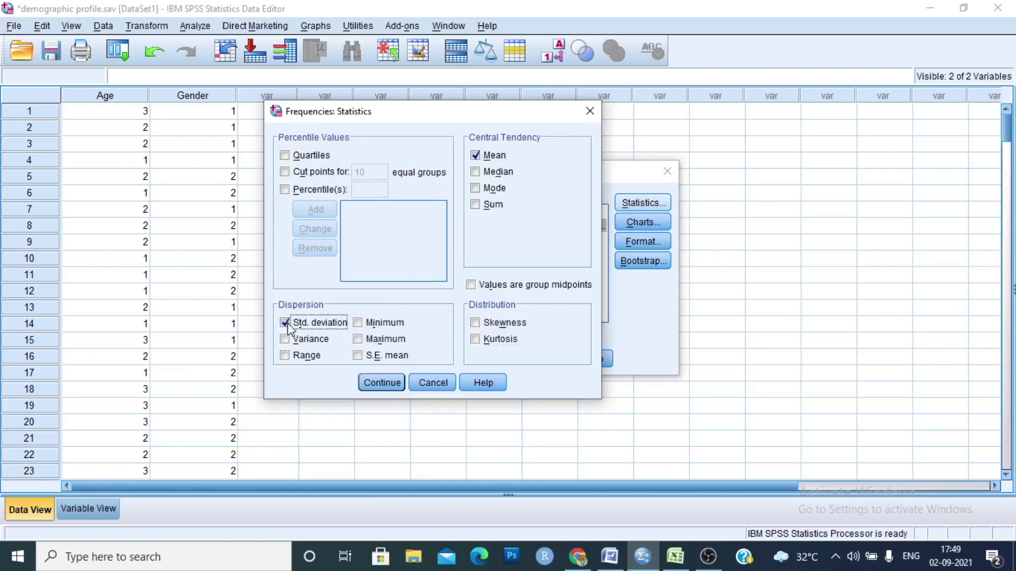
click(476, 323)
click(476, 340)
click(383, 384)
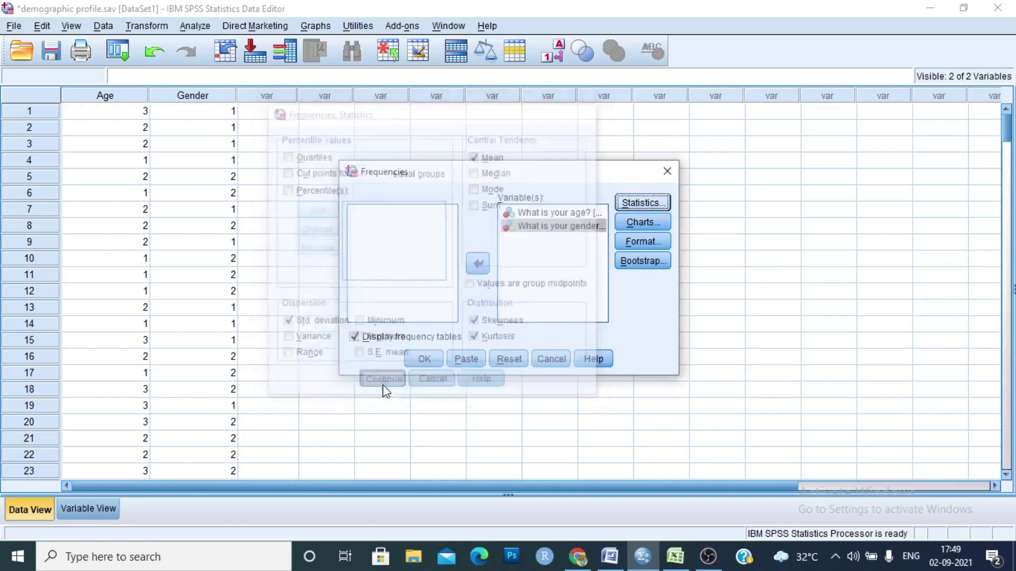
- Include pie charts in the Frequencies output, with percentages as the chart values
click(635, 222)
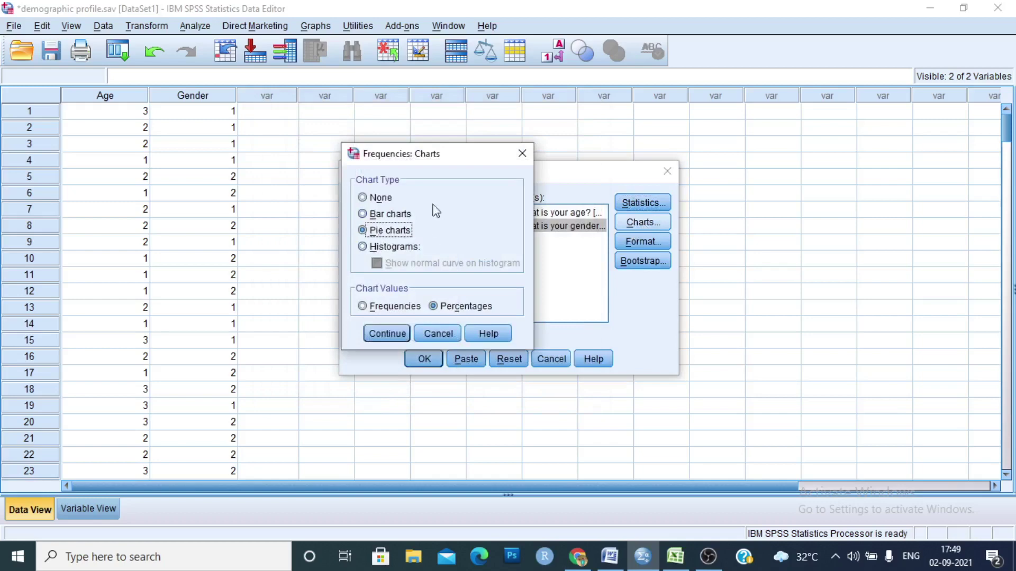
click(376, 198)
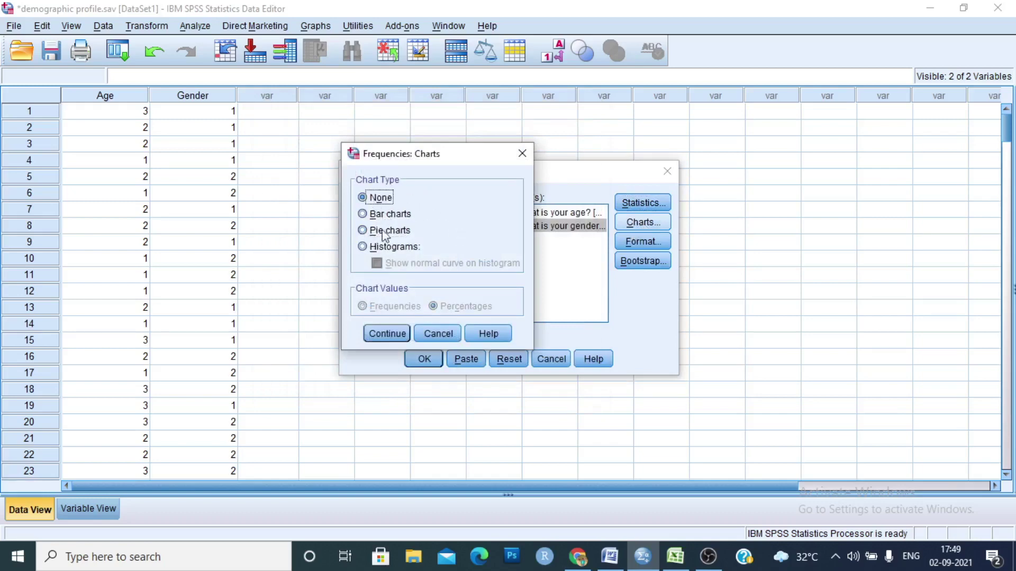
click(363, 231)
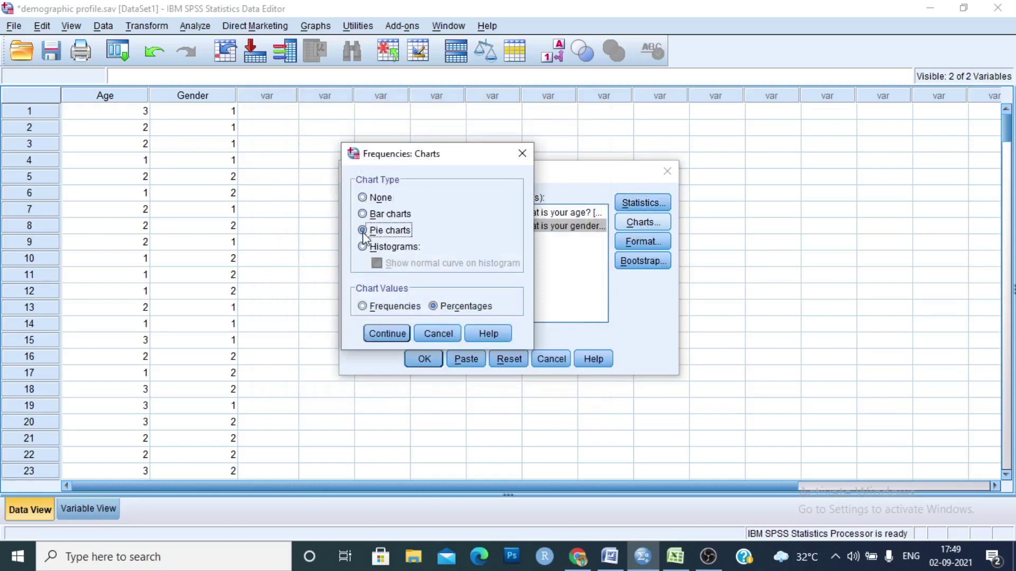
click(379, 310)
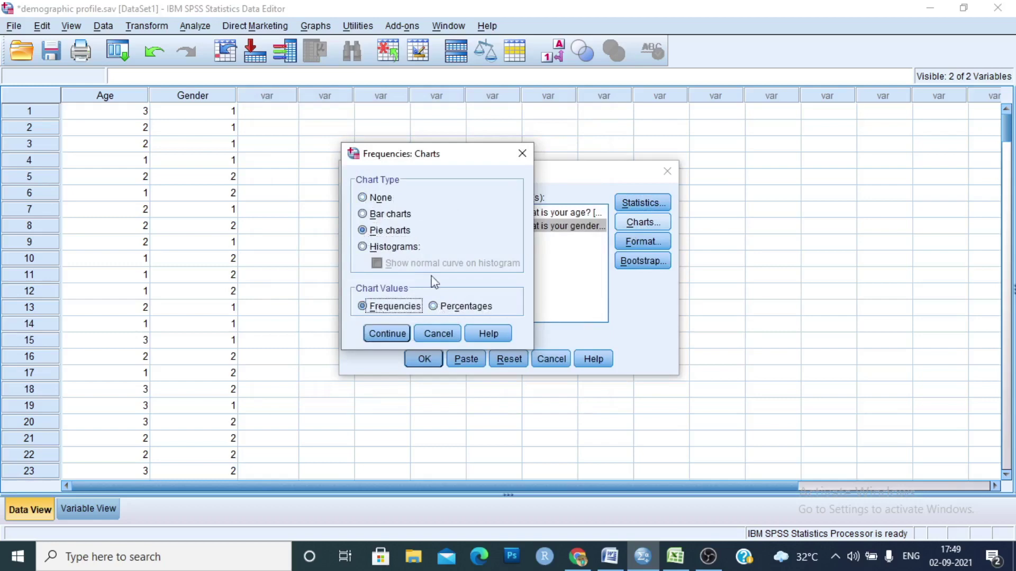
click(434, 307)
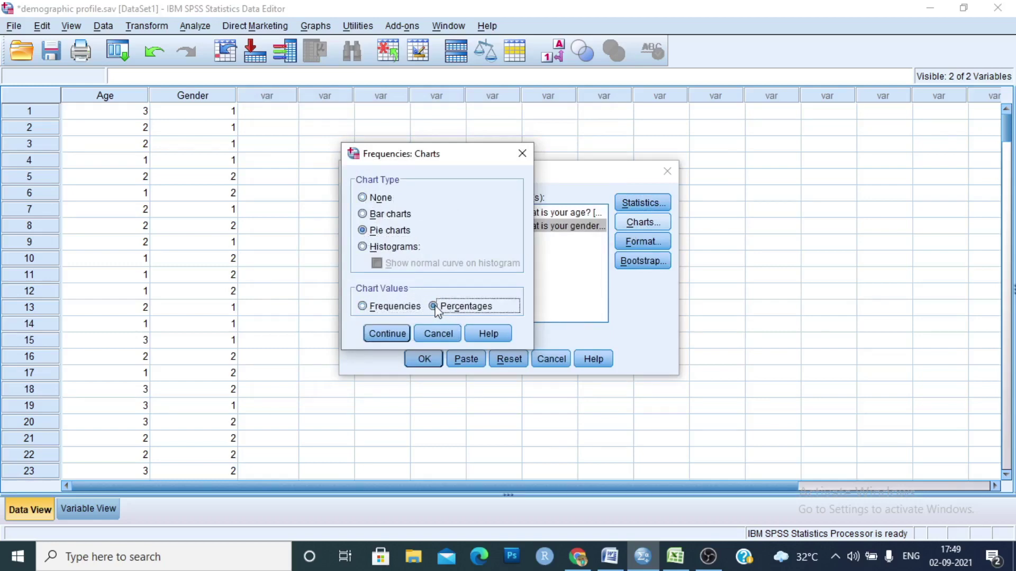
click(388, 334)
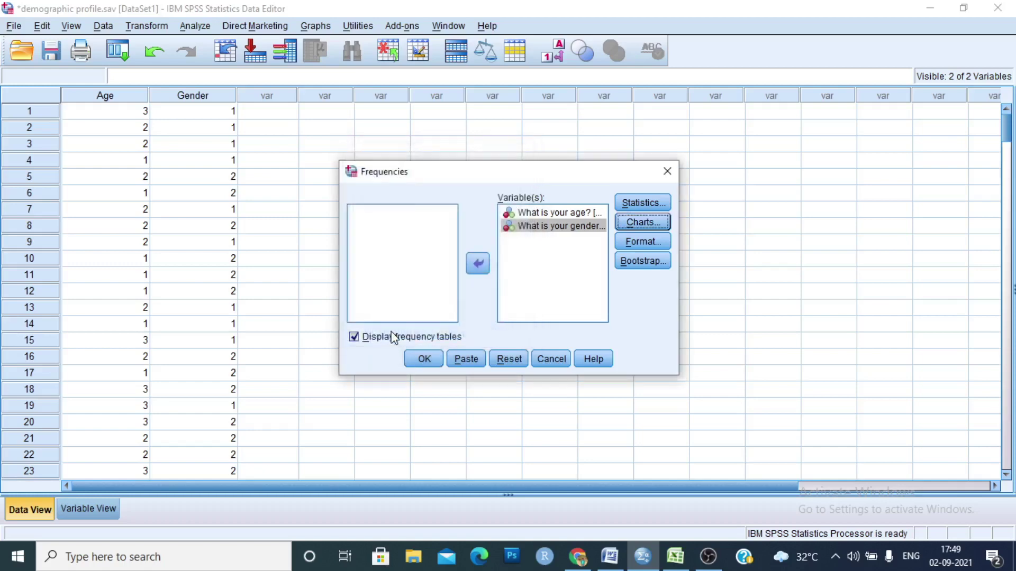
- Run the Frequencies analysis and examine the frequency tables for age and gender
click(425, 359)
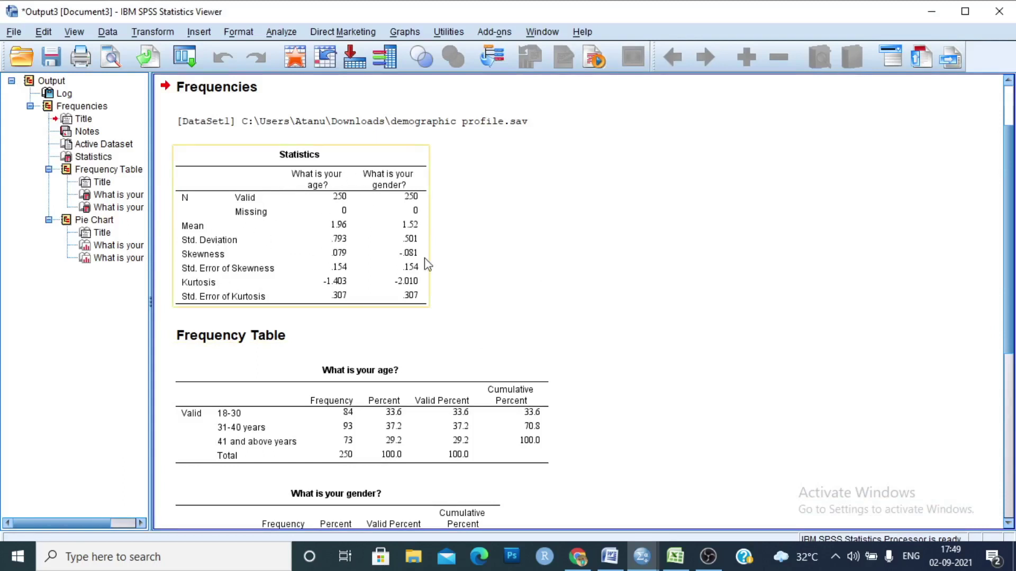
scroll(427, 263, down, 4)
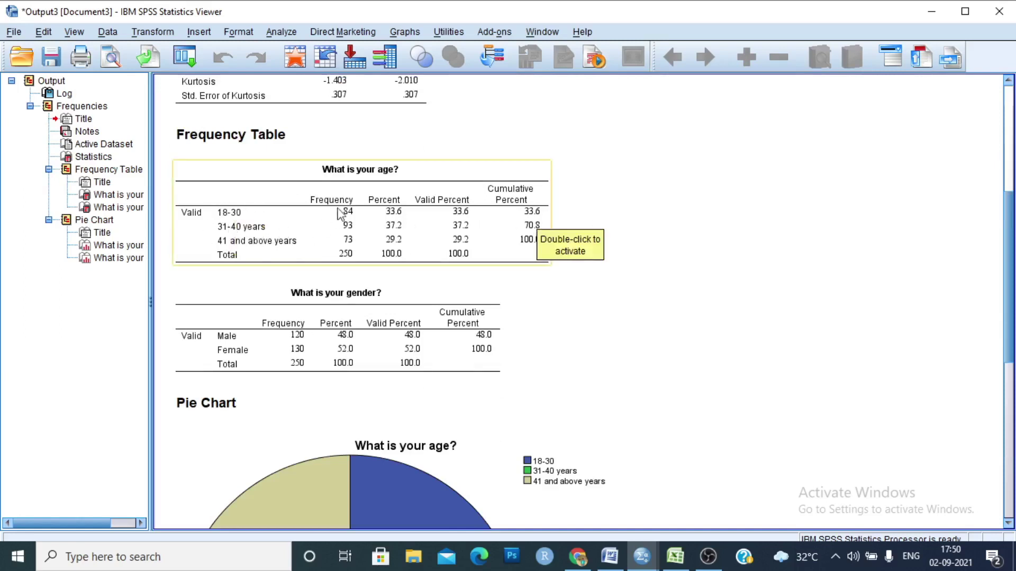
- Open the gender pie chart for editing and set the border color of its slices to red (239, 51, 56)
scroll(684, 199, down, 2)
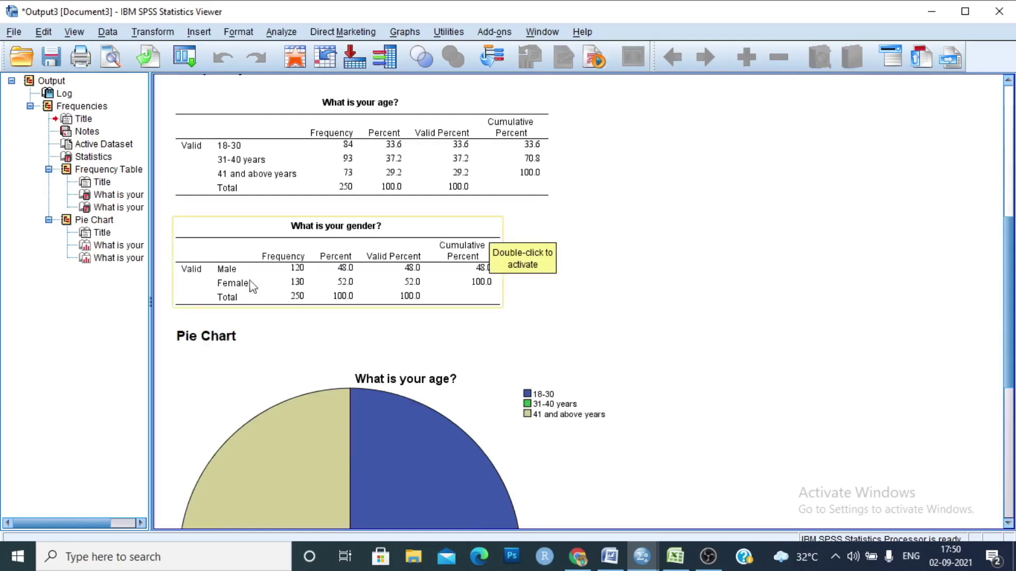
scroll(626, 294, down, 2)
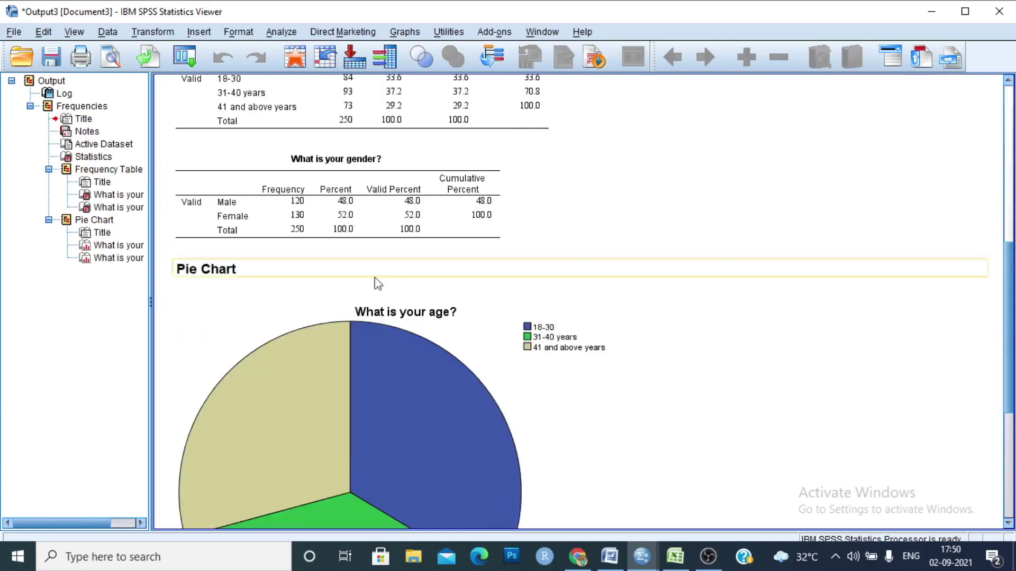
scroll(591, 265, down, 4)
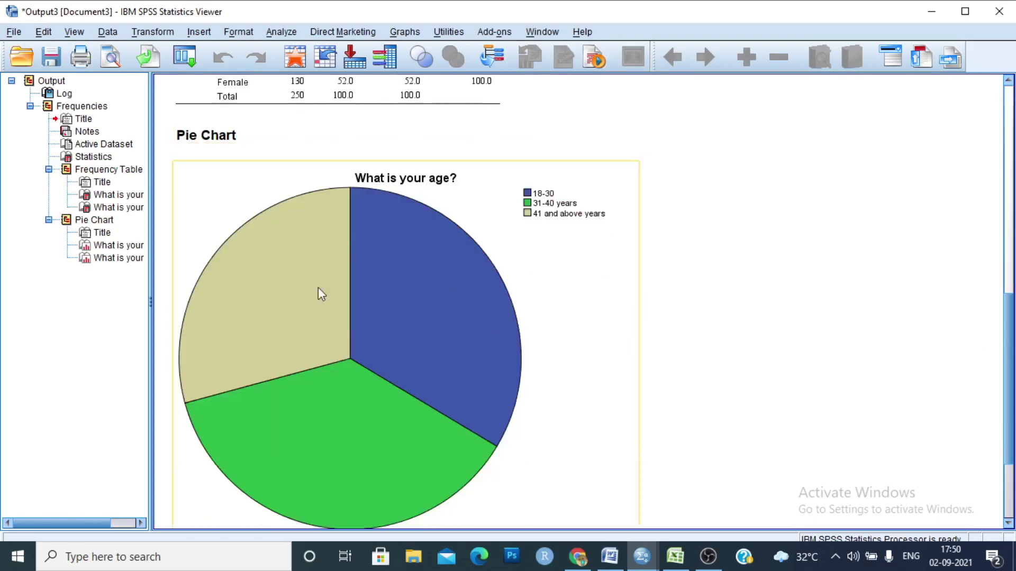
scroll(546, 302, down, 12)
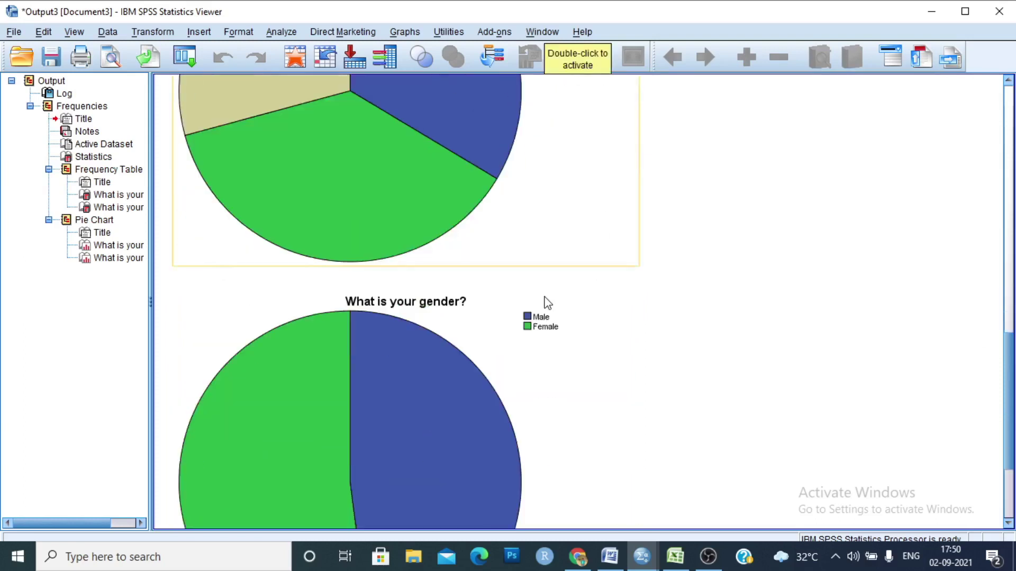
scroll(545, 303, down, 1)
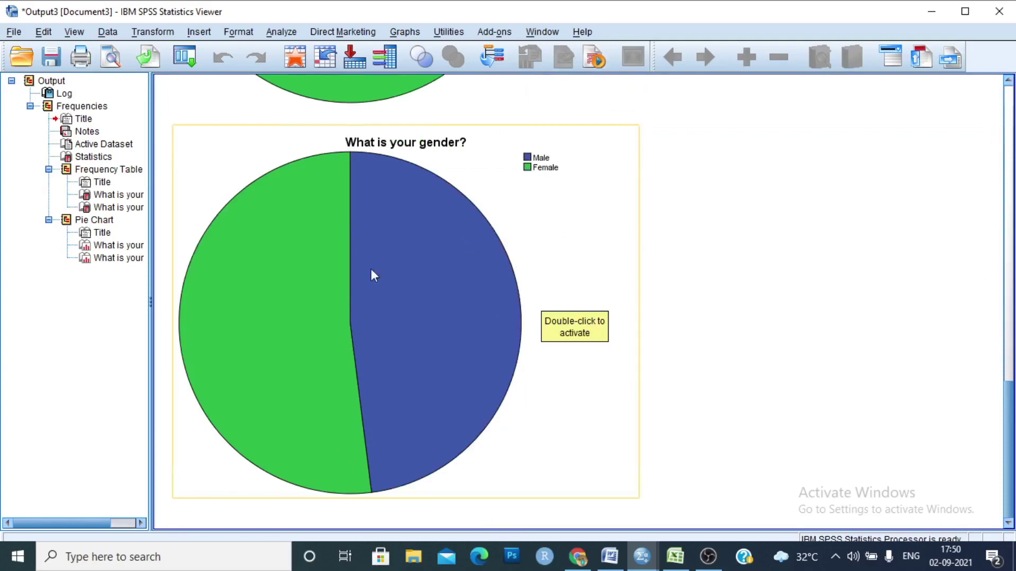
click(434, 334)
double_click(433, 338)
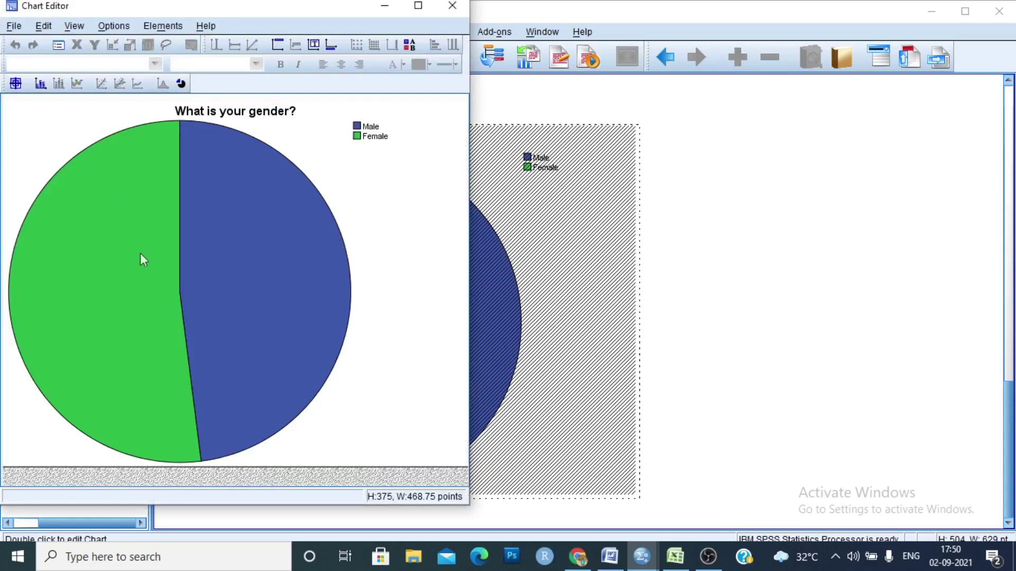
click(289, 247)
double_click(290, 246)
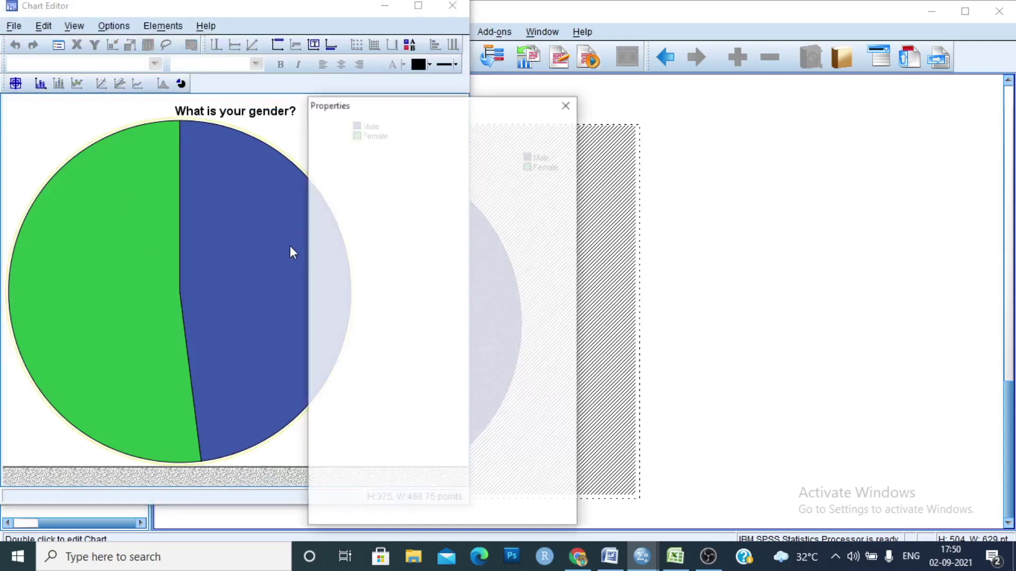
drag(395, 104, 513, 100)
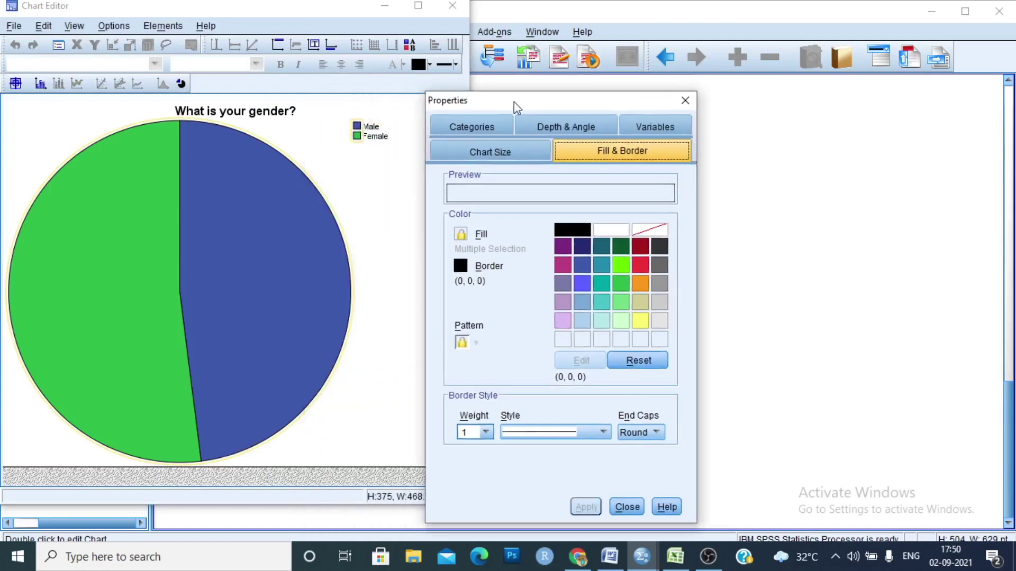
click(639, 265)
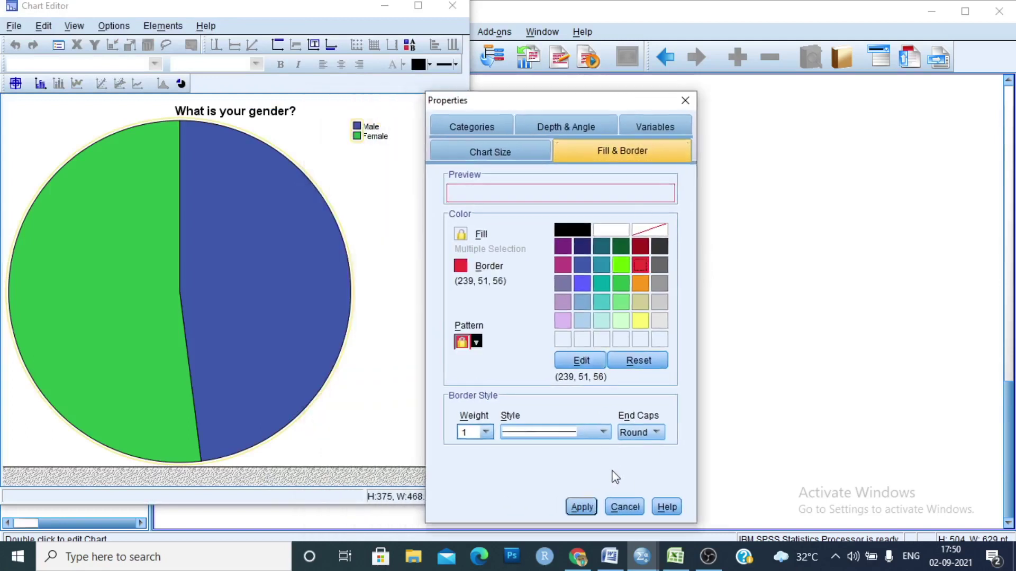
click(591, 507)
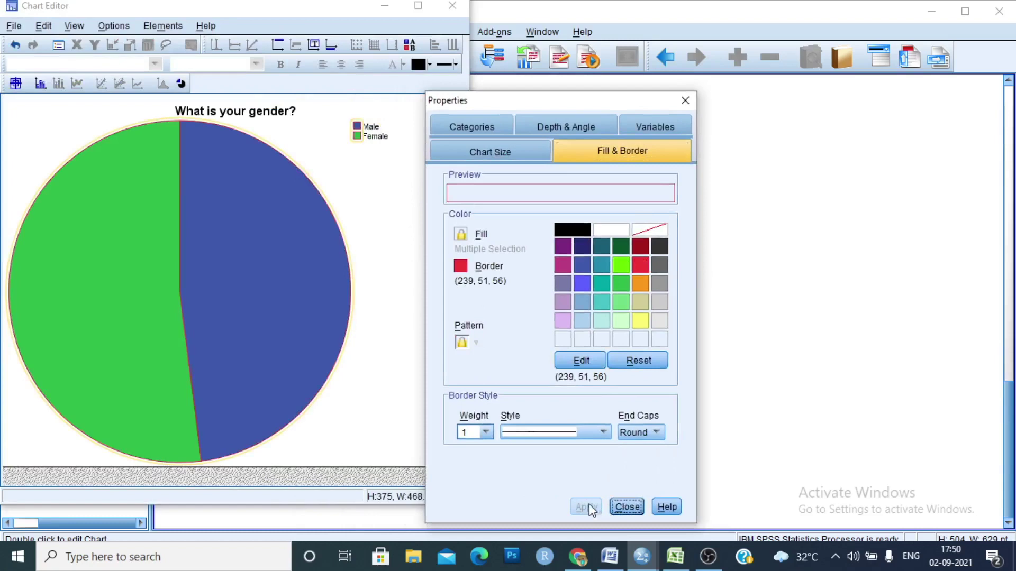
- Recolor the Male slice of the gender pie chart with the violet-blue fill (93, 97, 255)
click(284, 313)
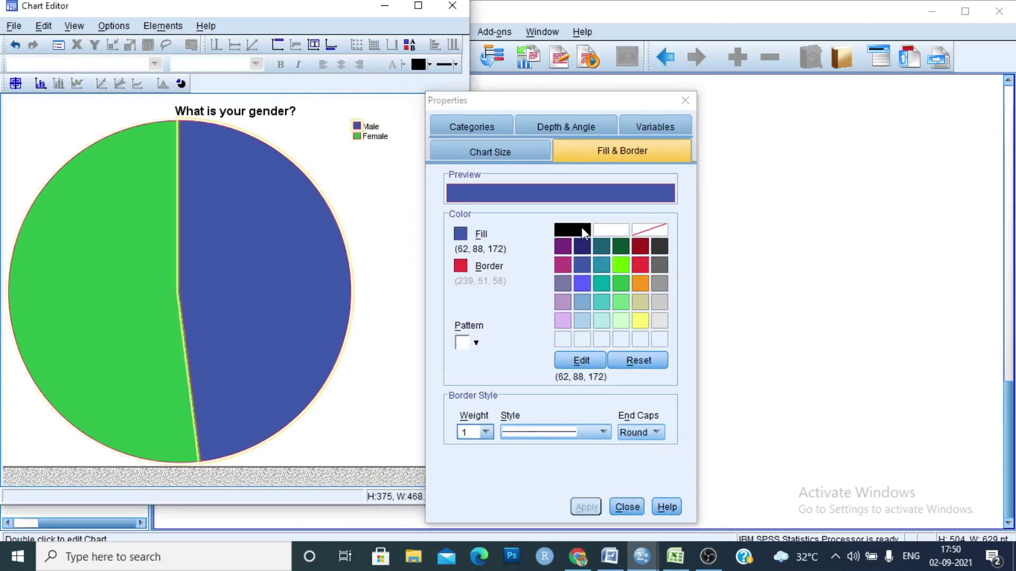
click(477, 235)
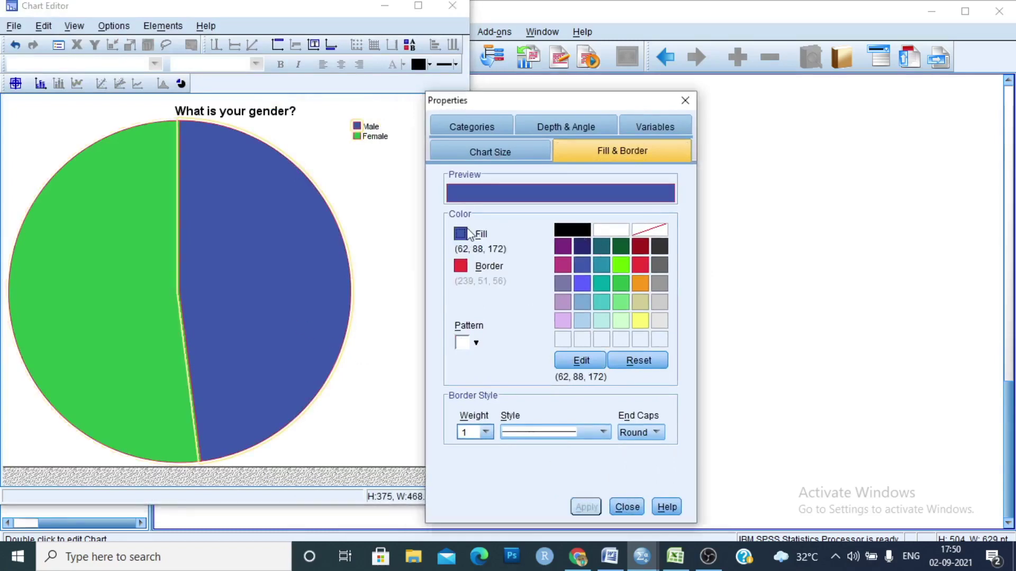
click(637, 267)
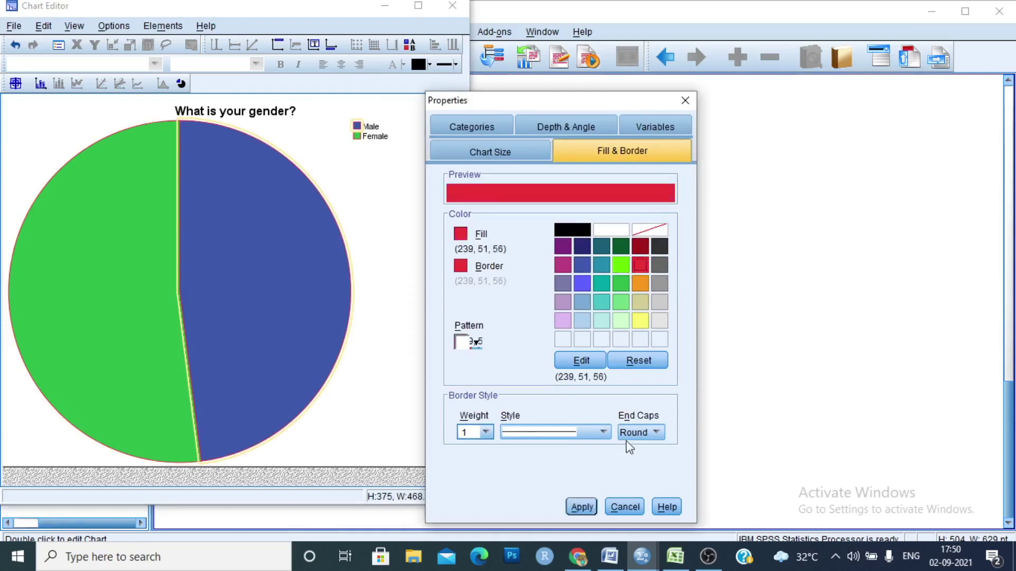
click(581, 507)
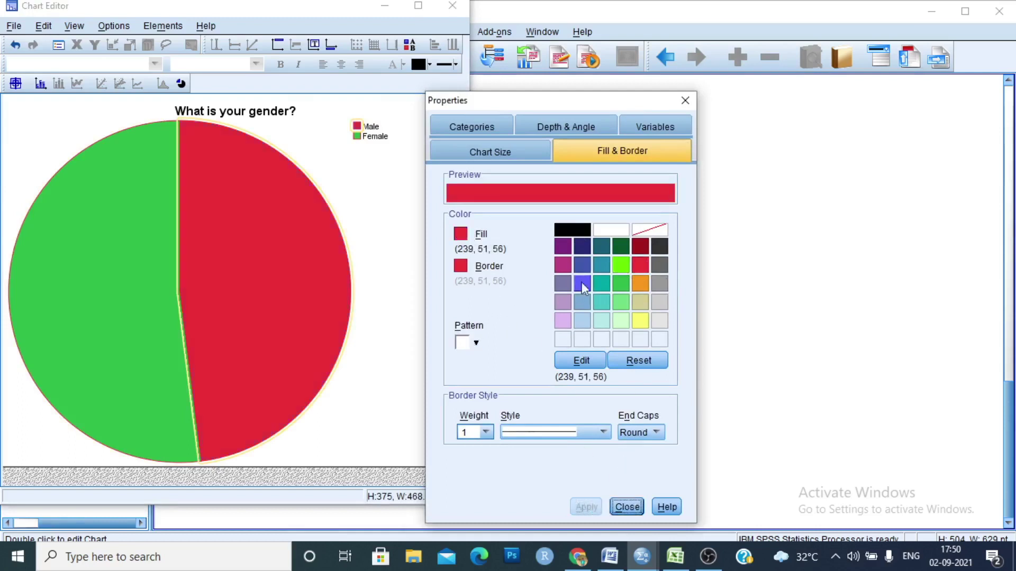
click(582, 284)
click(585, 507)
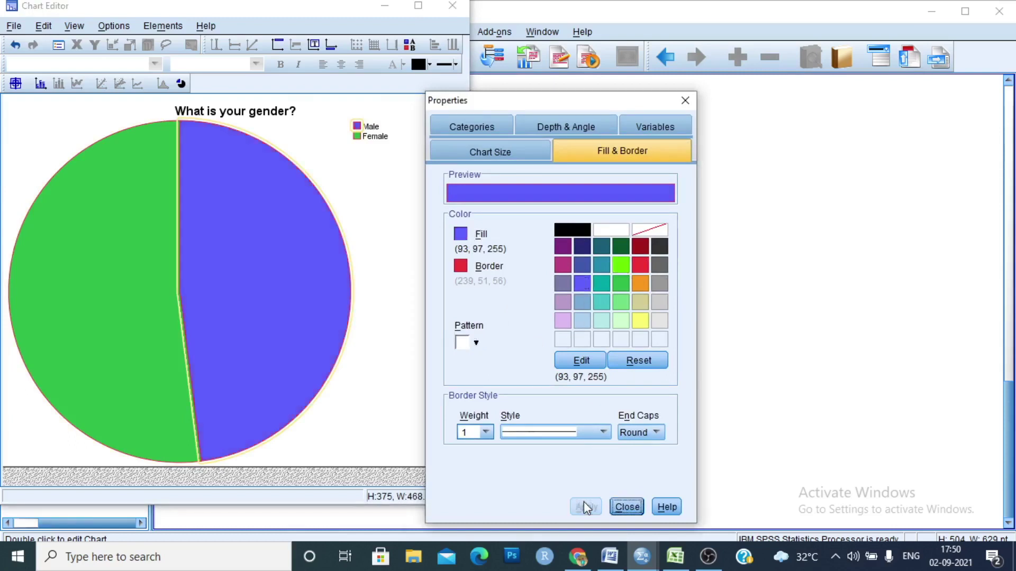
- Fill the Female slice of the gender pie chart with orange (248, 152, 29) and close the chart editor
click(145, 307)
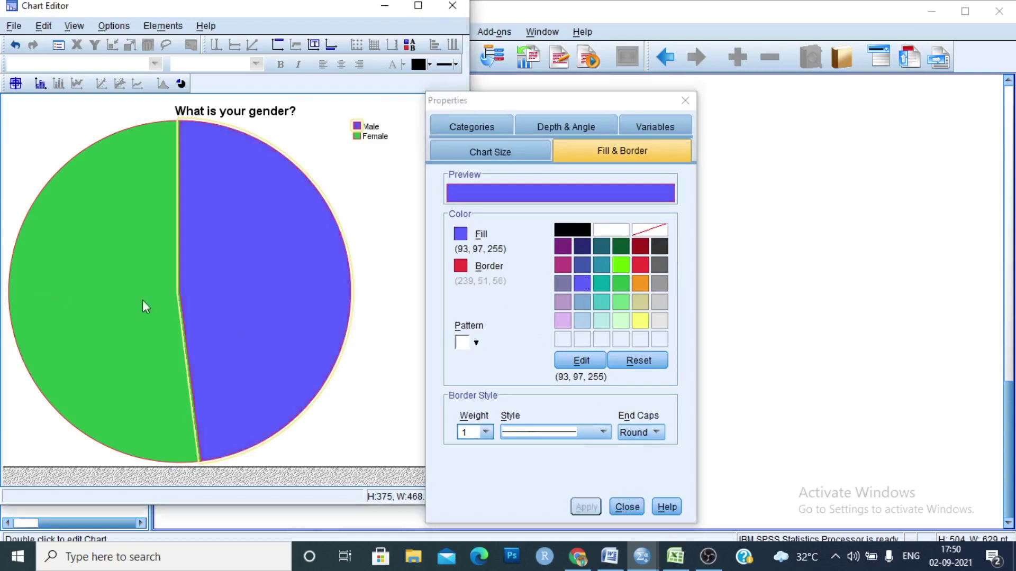
click(640, 284)
click(585, 507)
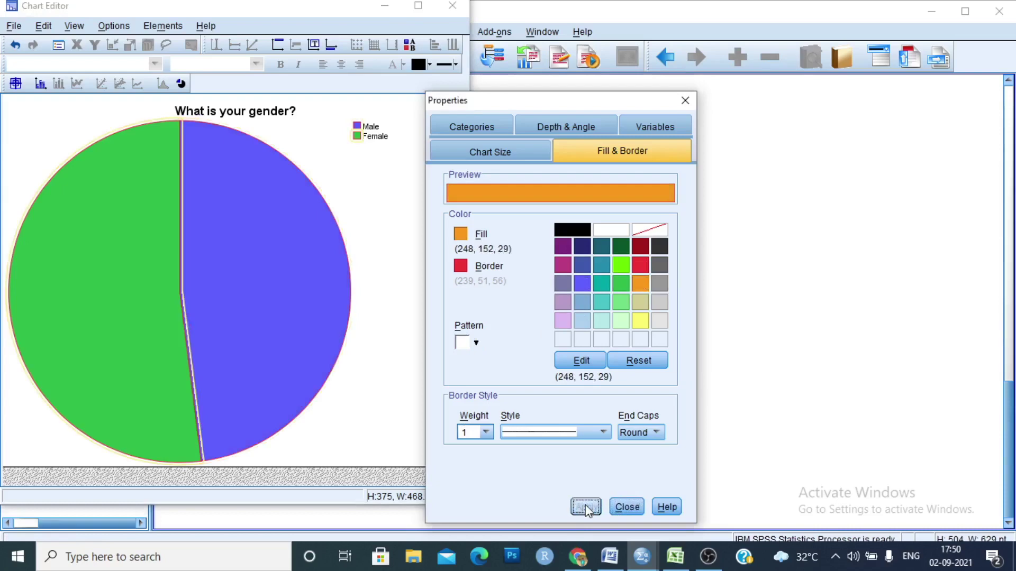
click(629, 507)
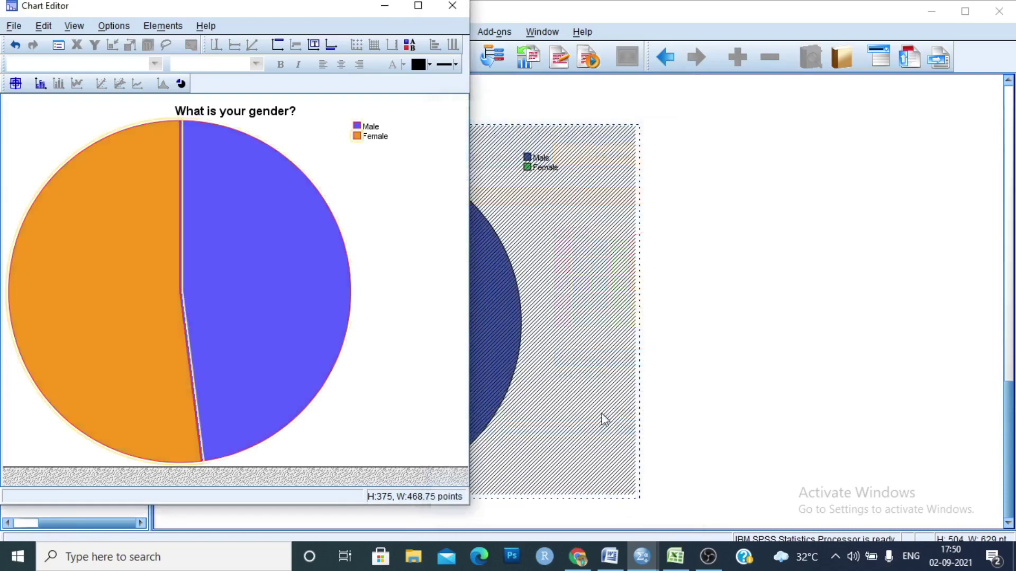
click(451, 8)
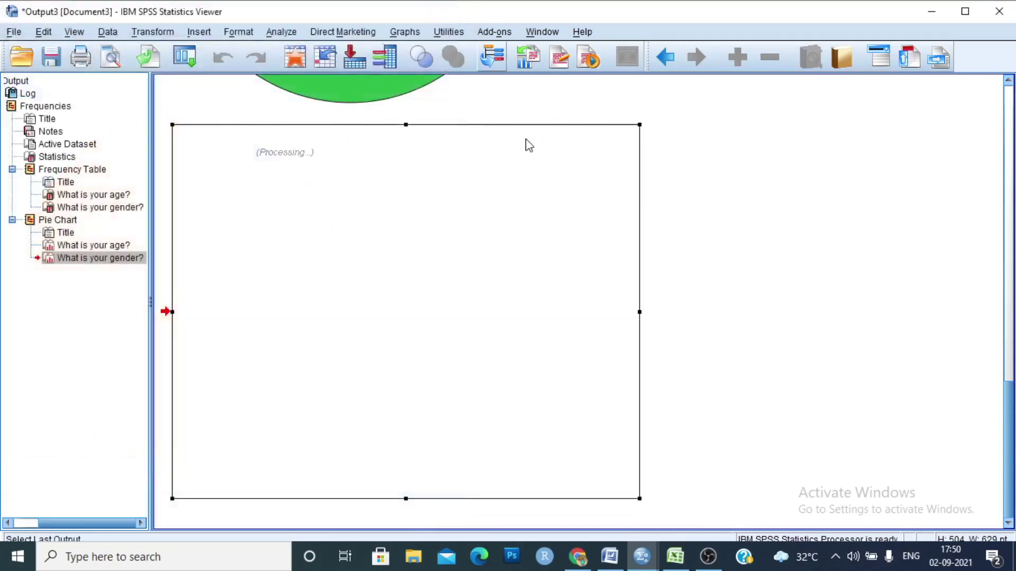
scroll(550, 228, up, 3)
scroll(551, 227, down, 4)
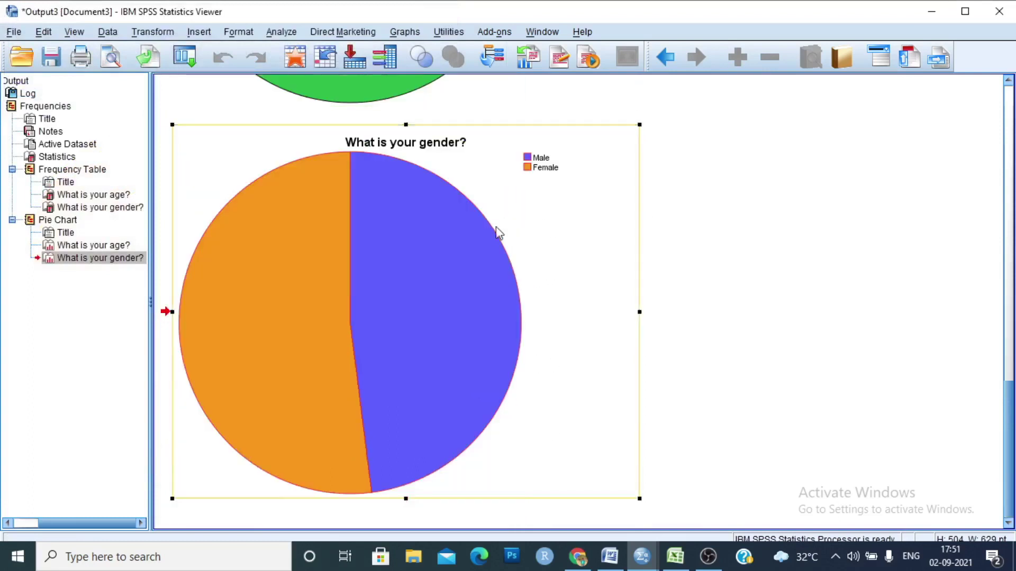
- Switch to the Word document and review the interpretation paragraphs on age and gender under "Demographic profile analysis"
scroll(505, 253, up, 6)
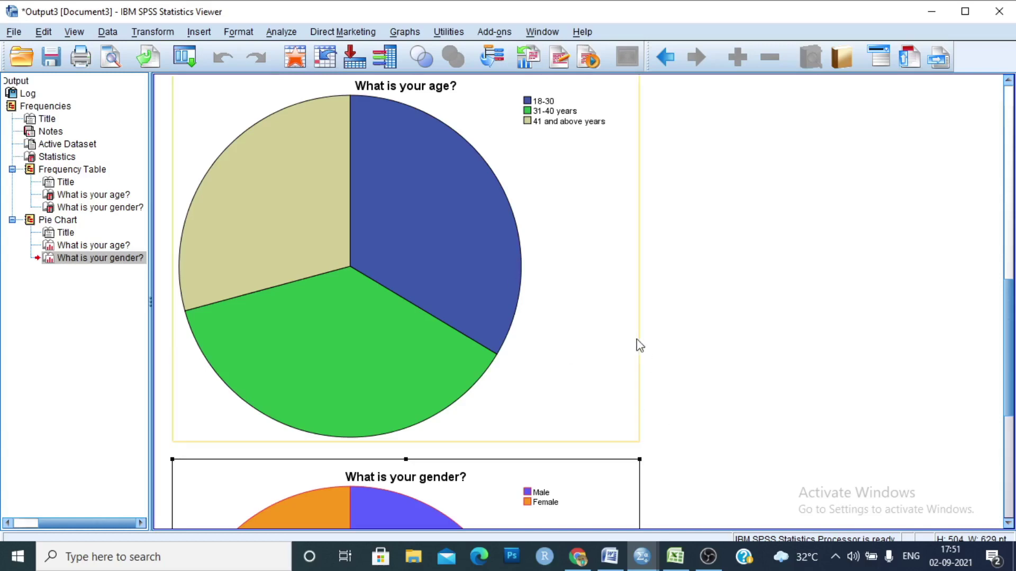
click(610, 556)
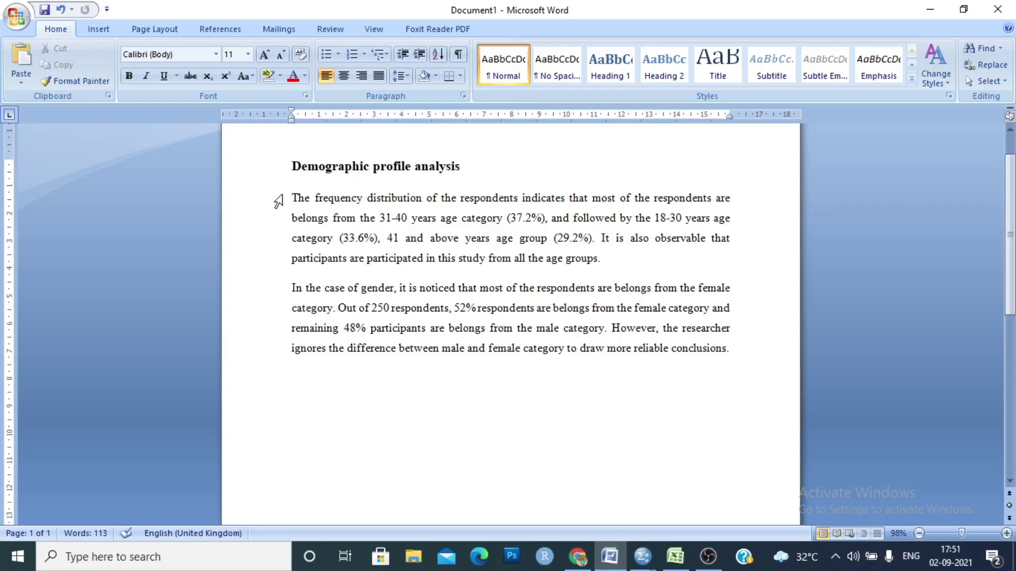
drag(292, 198, 612, 258)
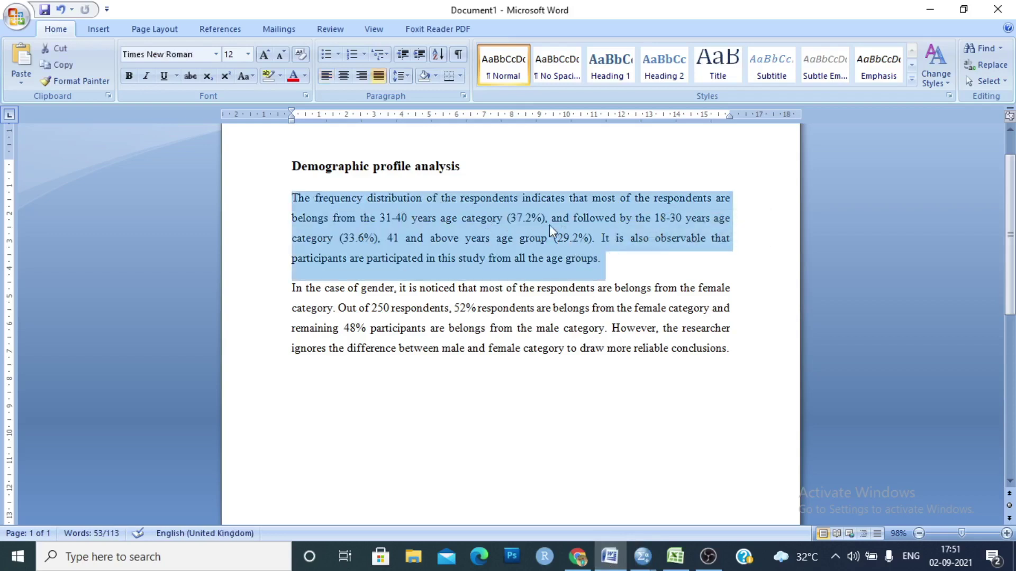
click(512, 308)
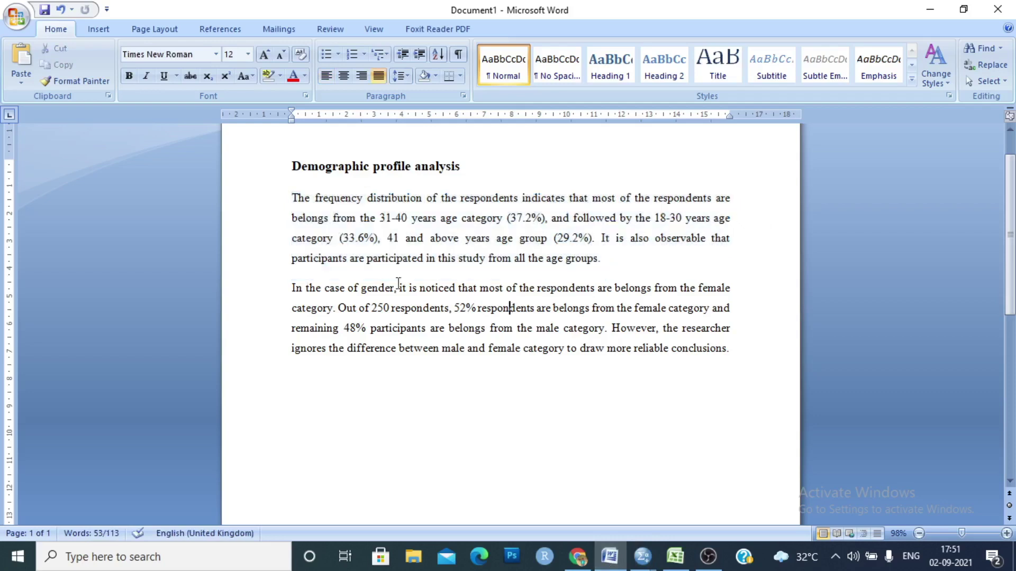
drag(291, 198, 610, 261)
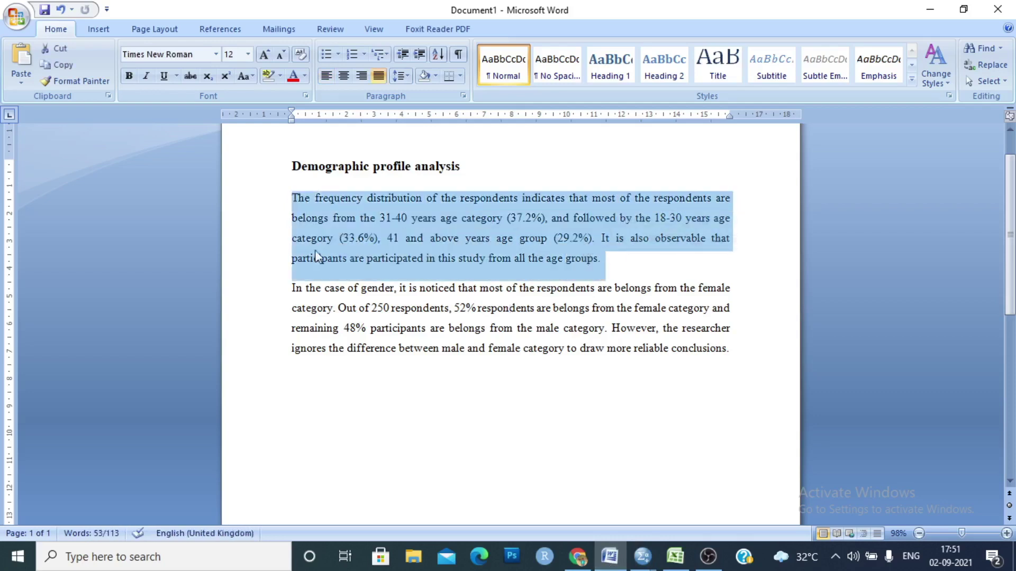
click(302, 307)
drag(295, 289, 737, 361)
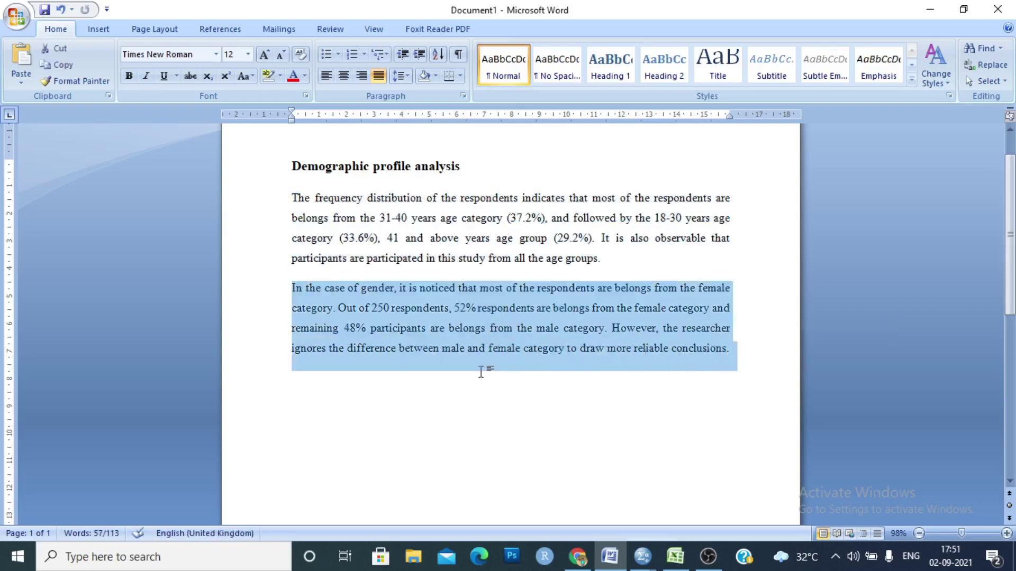
- Add an empty paragraph below the age paragraph and insert a copy of the age pie chart from the SPSS output there
click(636, 257)
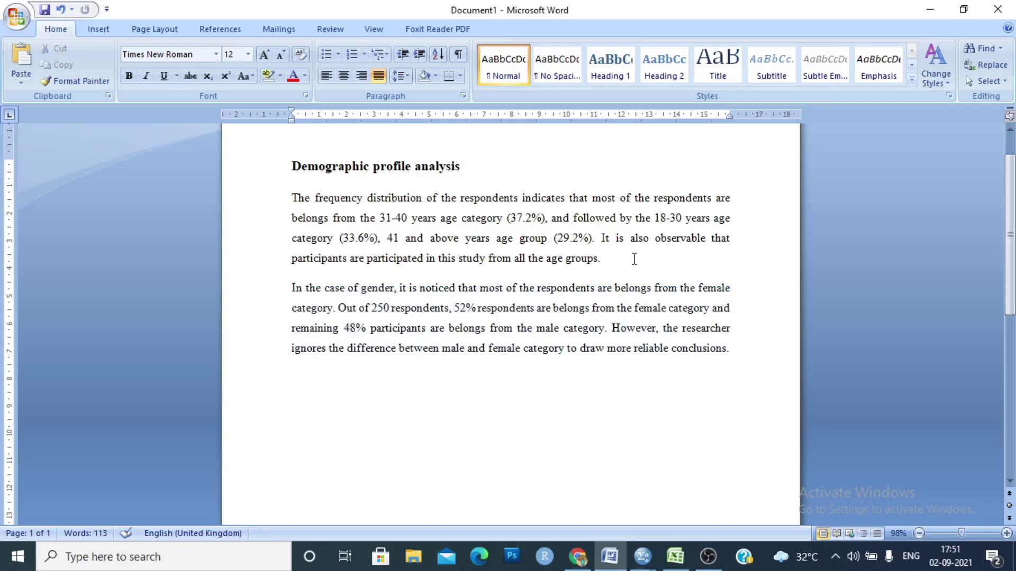
key(Return)
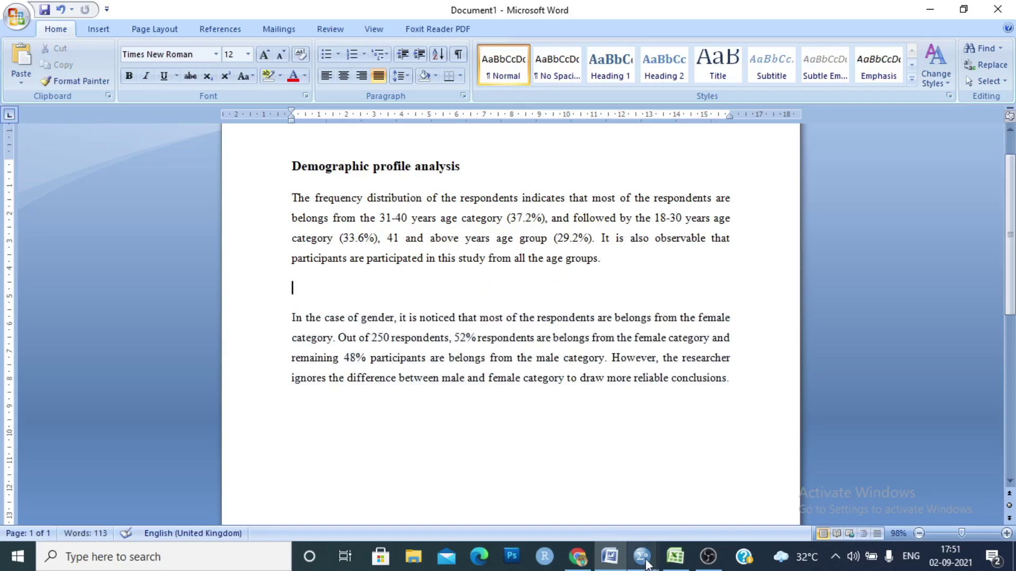
mouse_move(642, 557)
click(672, 514)
click(437, 290)
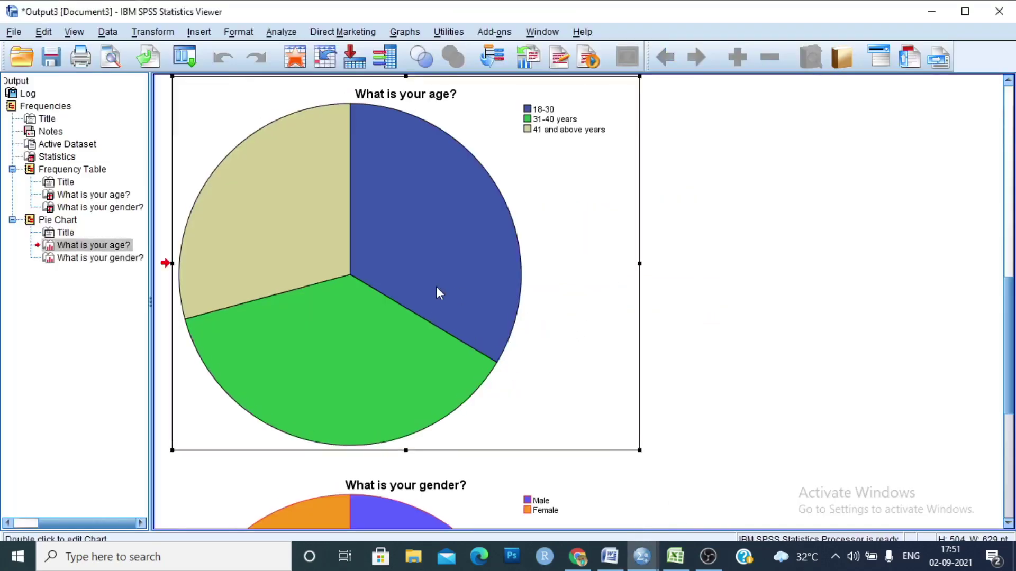
scroll(438, 290, up, 2)
right_click(437, 290)
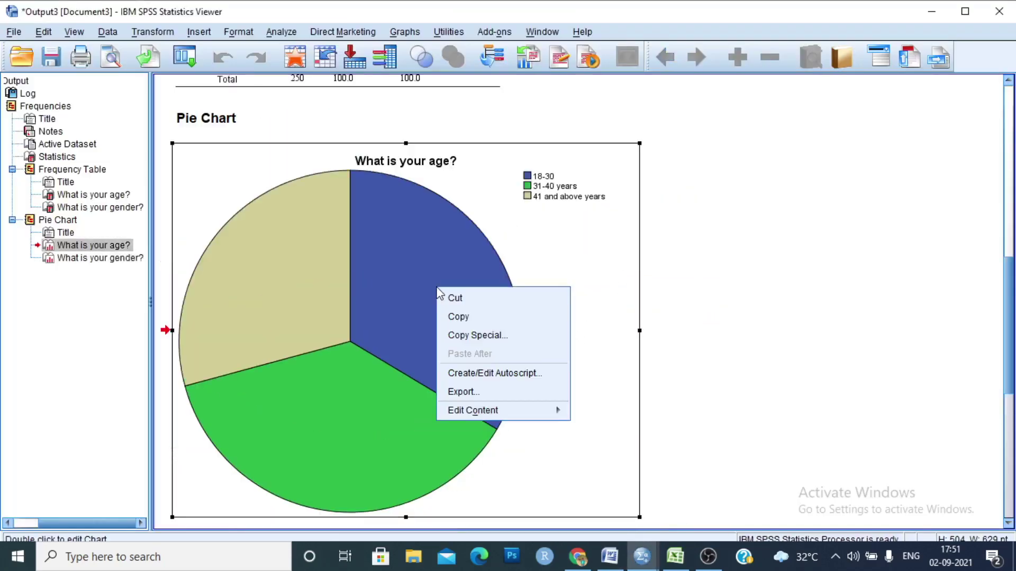
click(458, 317)
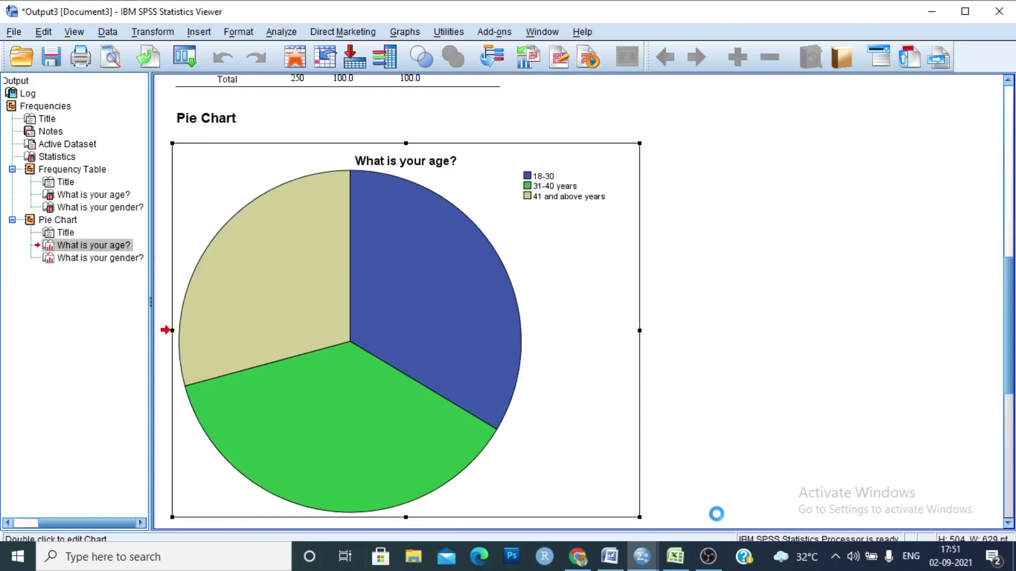
click(611, 557)
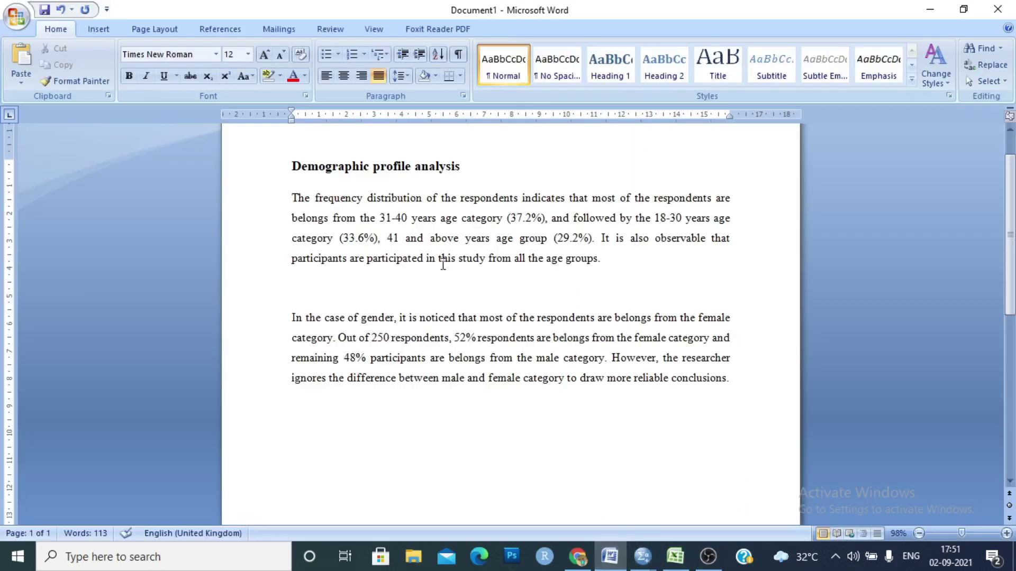
key(ctrl+v)
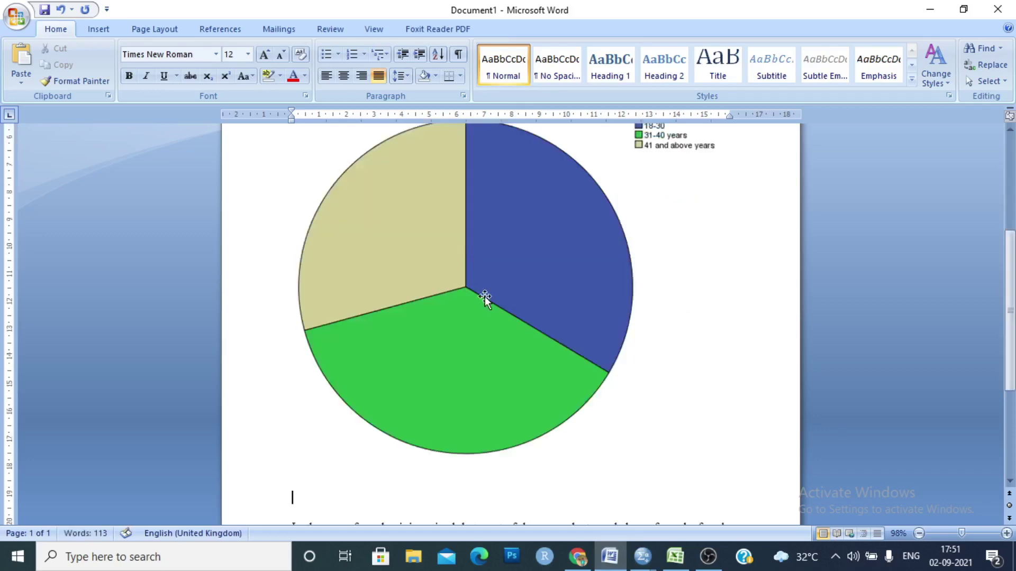
- Shrink the inserted age pie chart proportionally to about 9.6 cm wide and center it on the page
click(485, 296)
drag(746, 459, 558, 214)
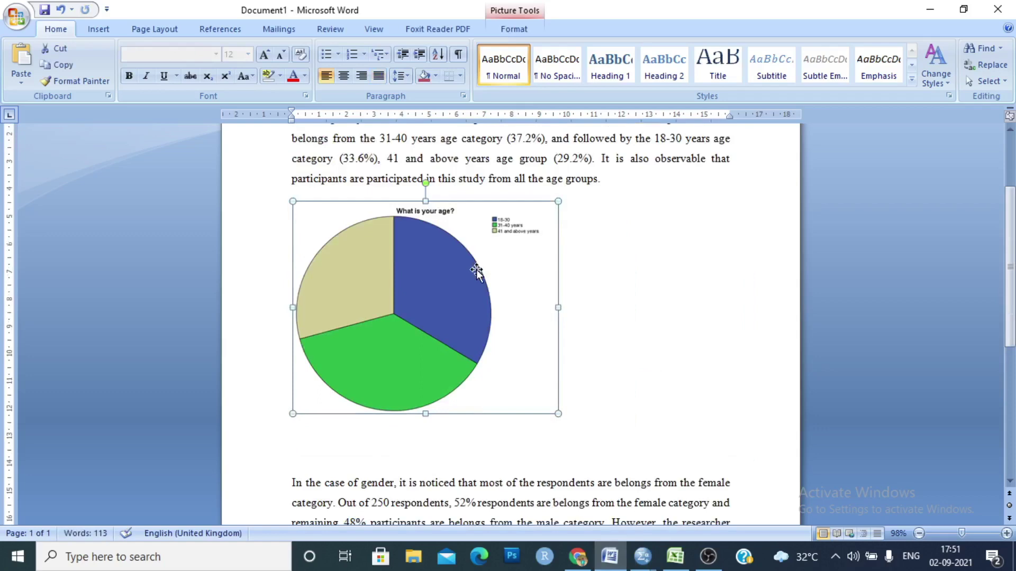
click(343, 75)
scroll(622, 232, up, 2)
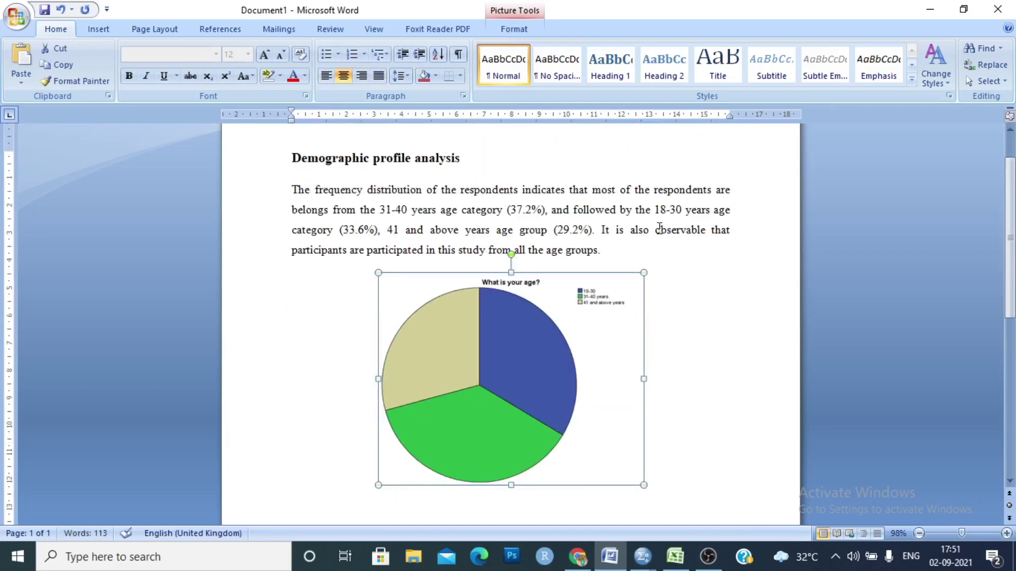
- Copy the gender pie chart from the SPSS output and paste it into the empty paragraph below the gender paragraph in the Word document
click(697, 235)
scroll(699, 239, down, 2)
scroll(698, 239, down, 5)
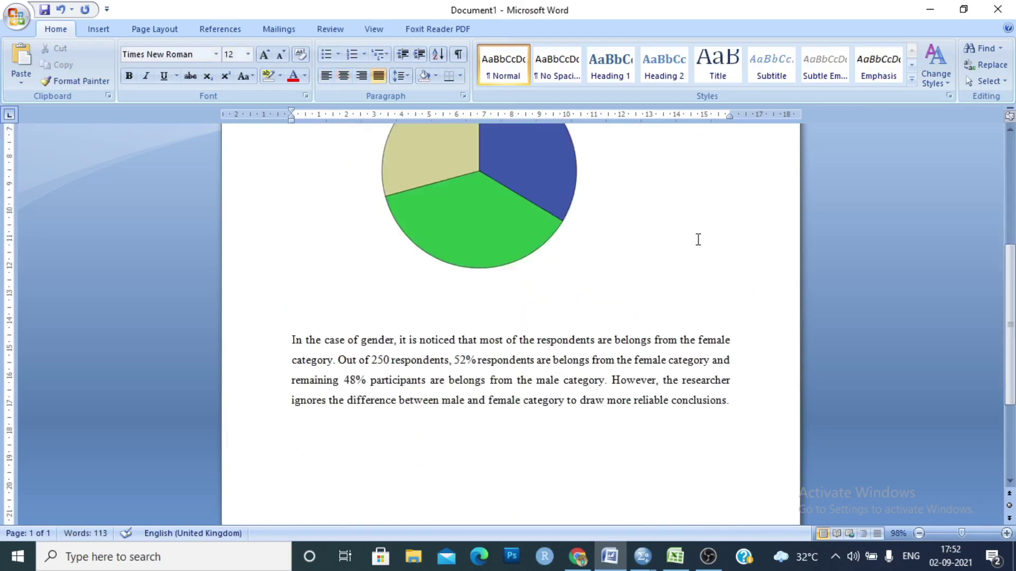
click(481, 268)
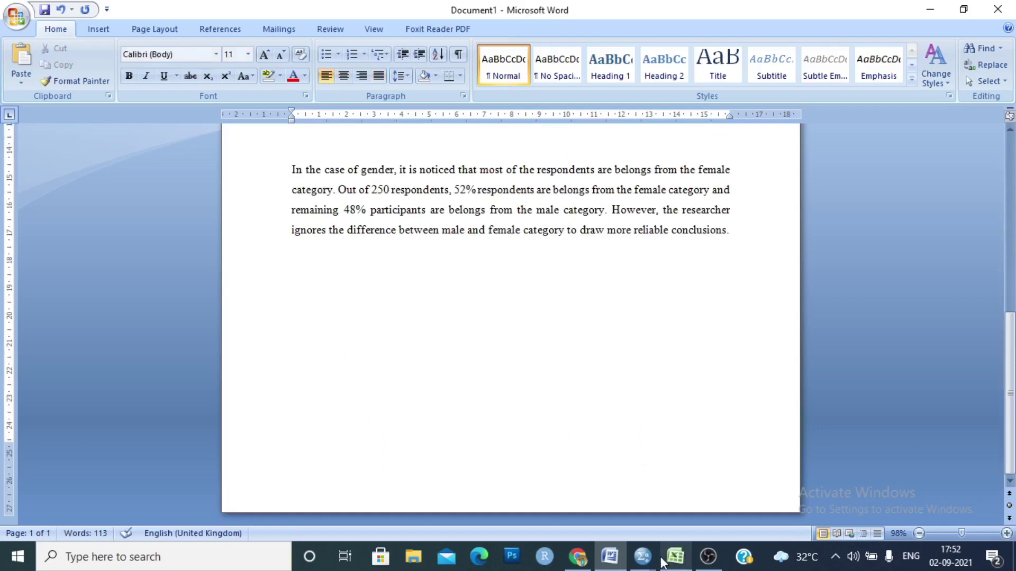
click(709, 497)
scroll(703, 508, down, 5)
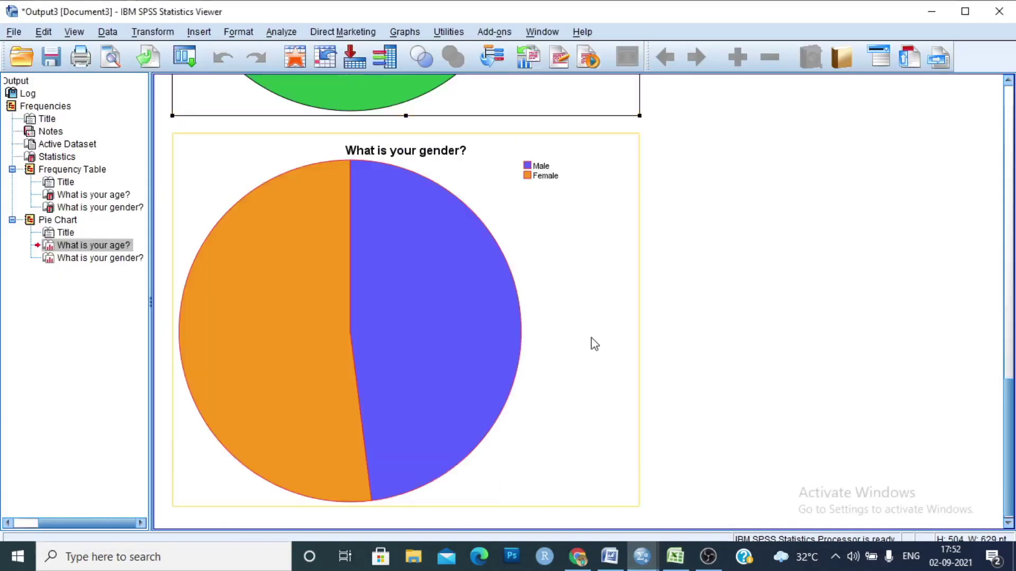
right_click(478, 317)
click(499, 343)
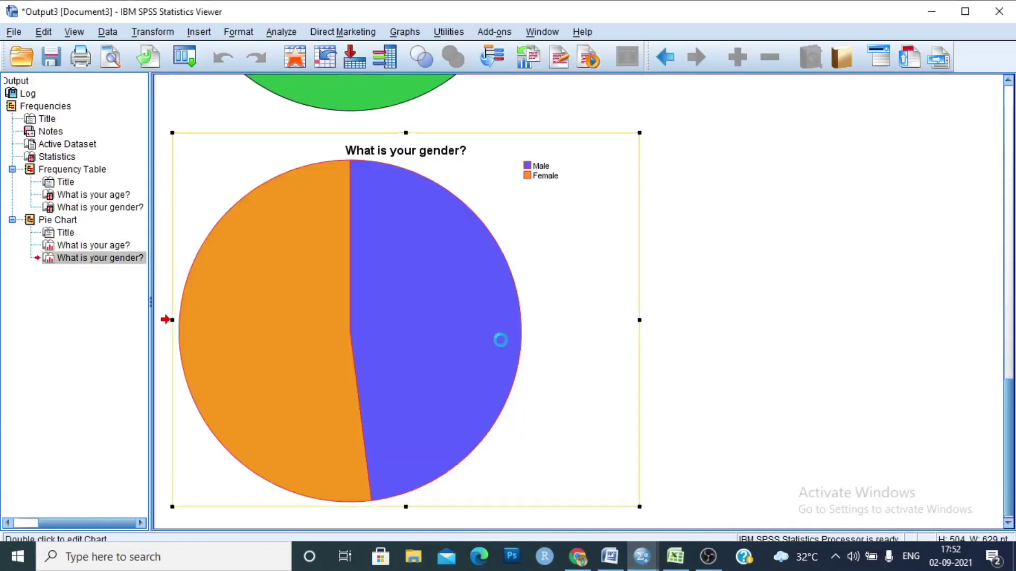
click(609, 556)
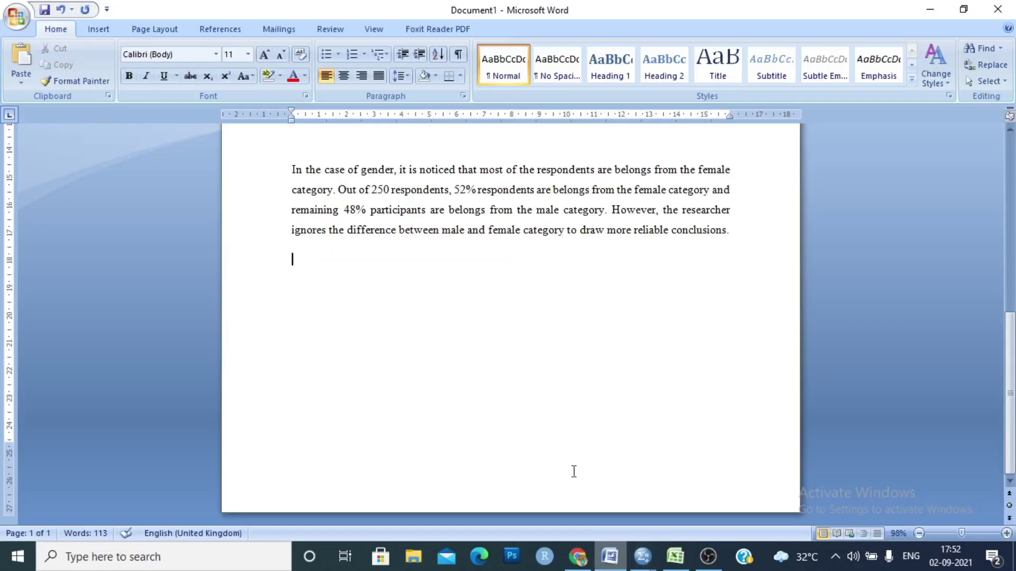
key(ctrl+v)
- Shrink the pasted gender pie chart proportionally to about 8 cm wide and center it on the page
click(456, 277)
drag(748, 459, 587, 258)
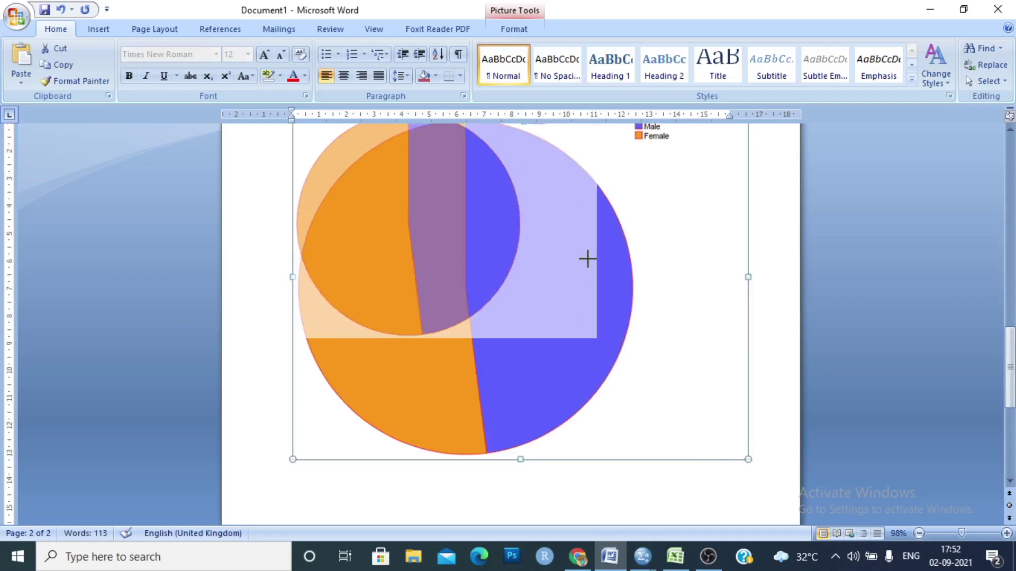
scroll(616, 243, up, 5)
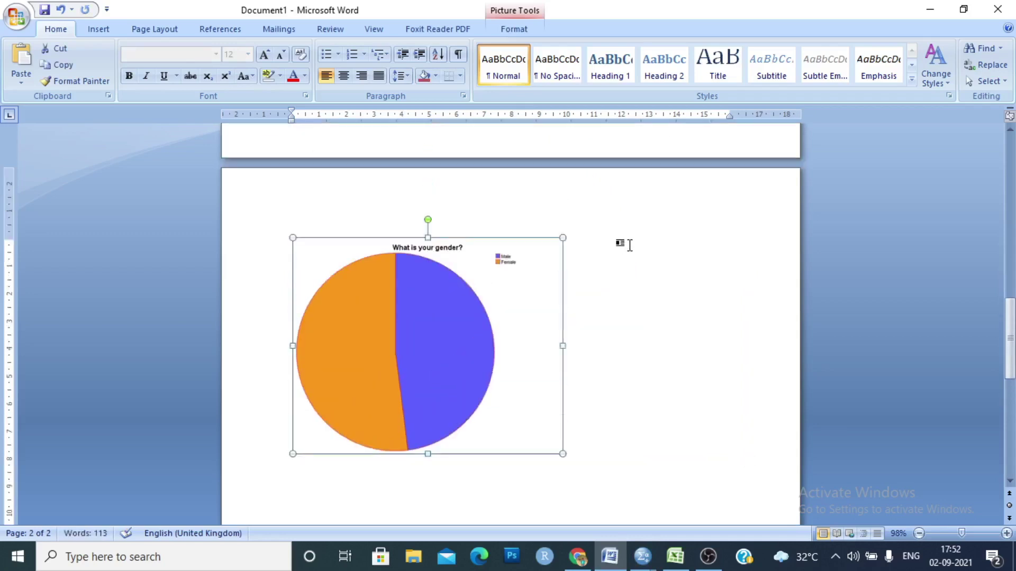
click(344, 75)
scroll(627, 296, up, 5)
scroll(630, 284, up, 4)
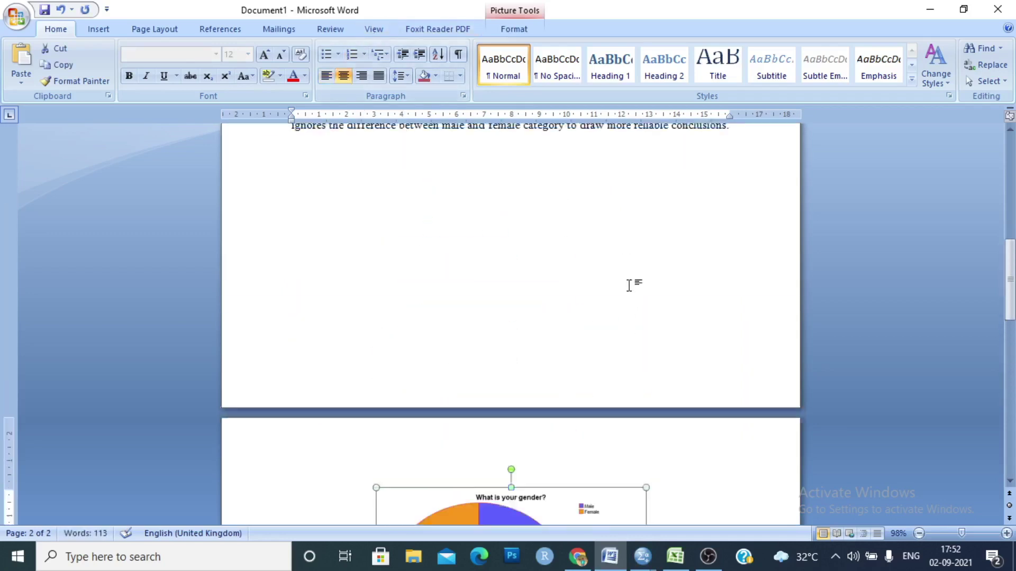
scroll(627, 293, down, 7)
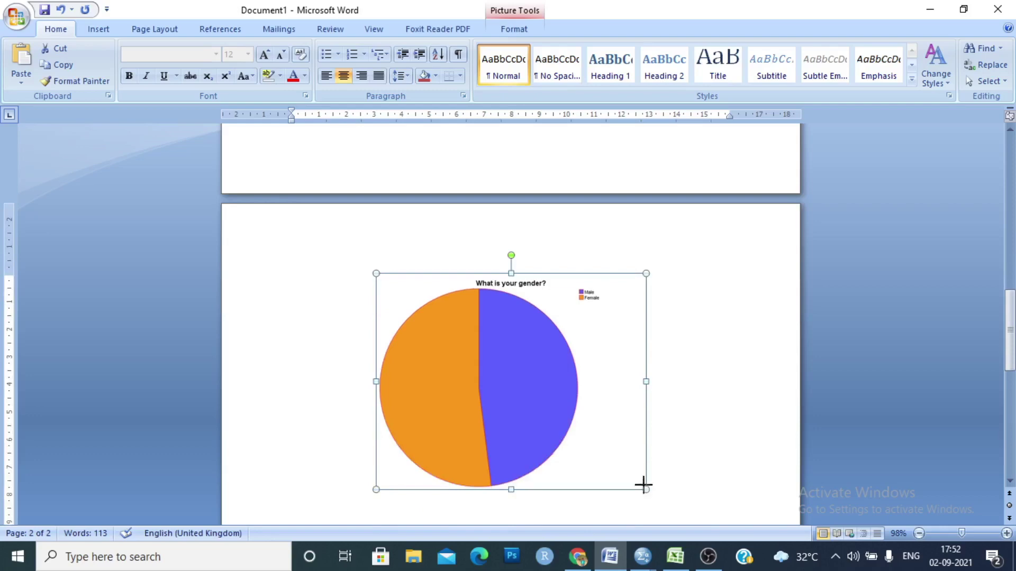
drag(642, 483, 592, 445)
scroll(598, 210, up, 5)
scroll(602, 211, up, 10)
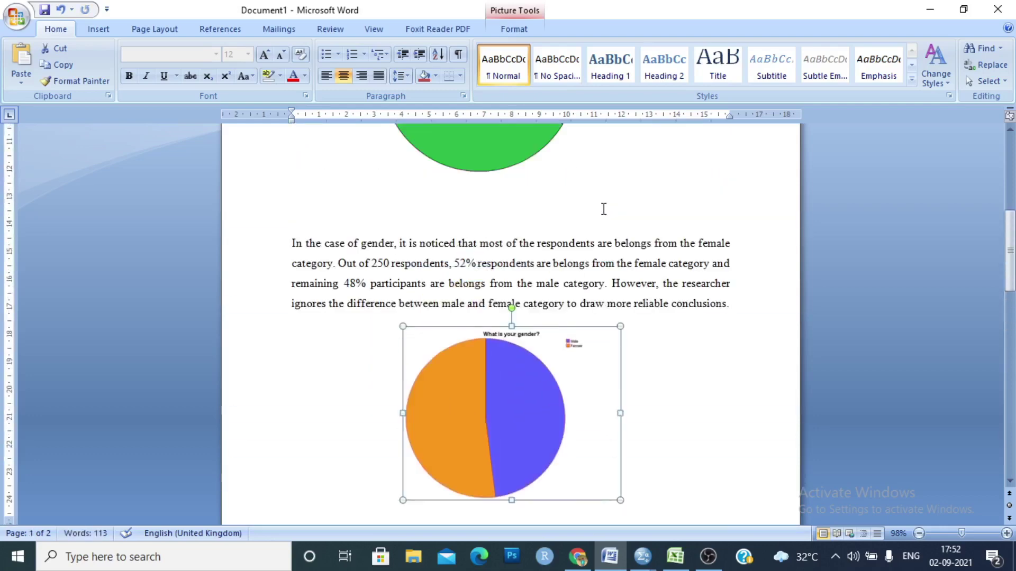
- Remove the empty paragraph above the gender paragraph and add an empty paragraph below the gender pie chart
click(481, 211)
click(524, 357)
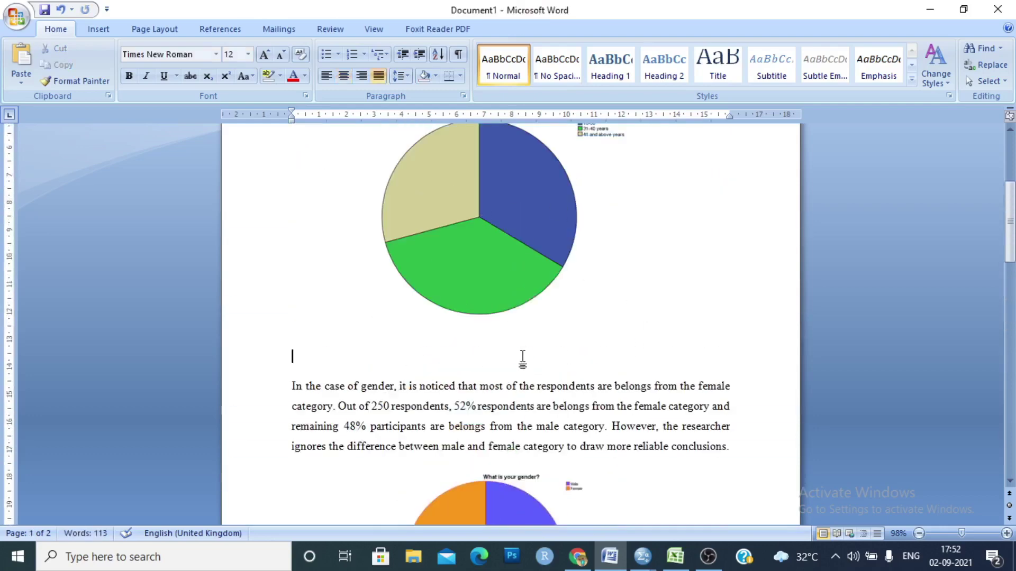
key(Delete)
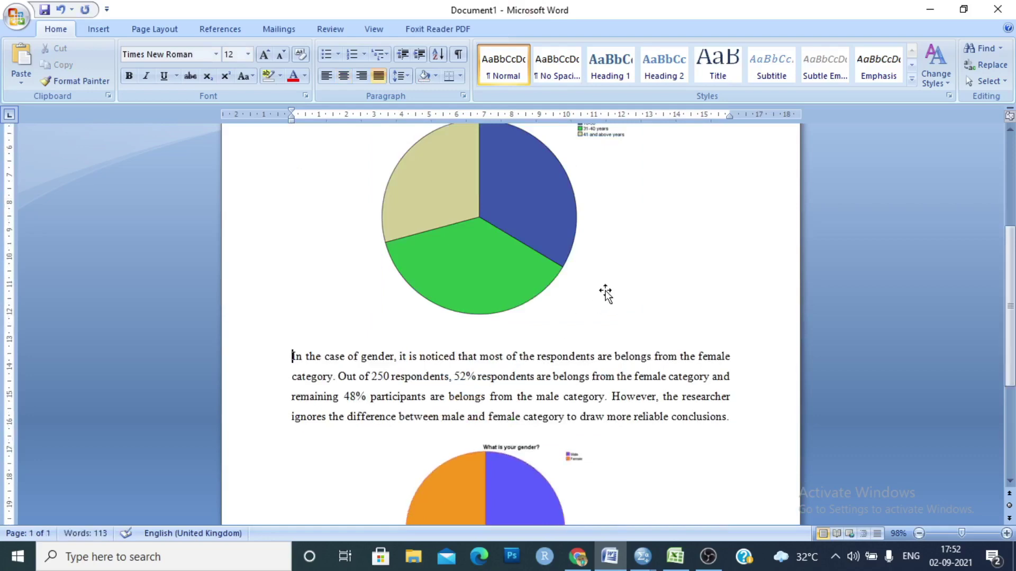
scroll(606, 293, up, 3)
scroll(606, 294, down, 4)
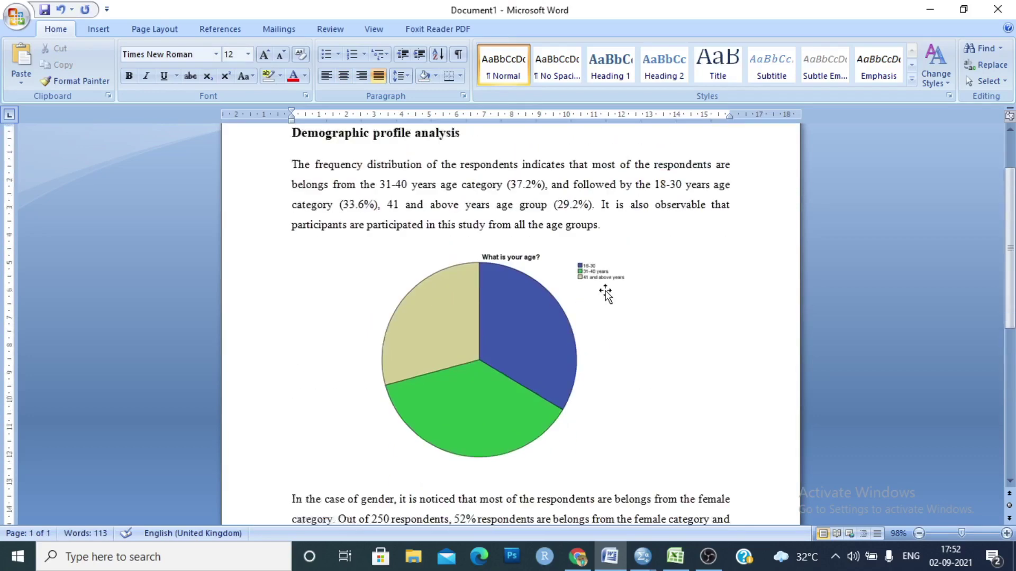
scroll(607, 291, down, 3)
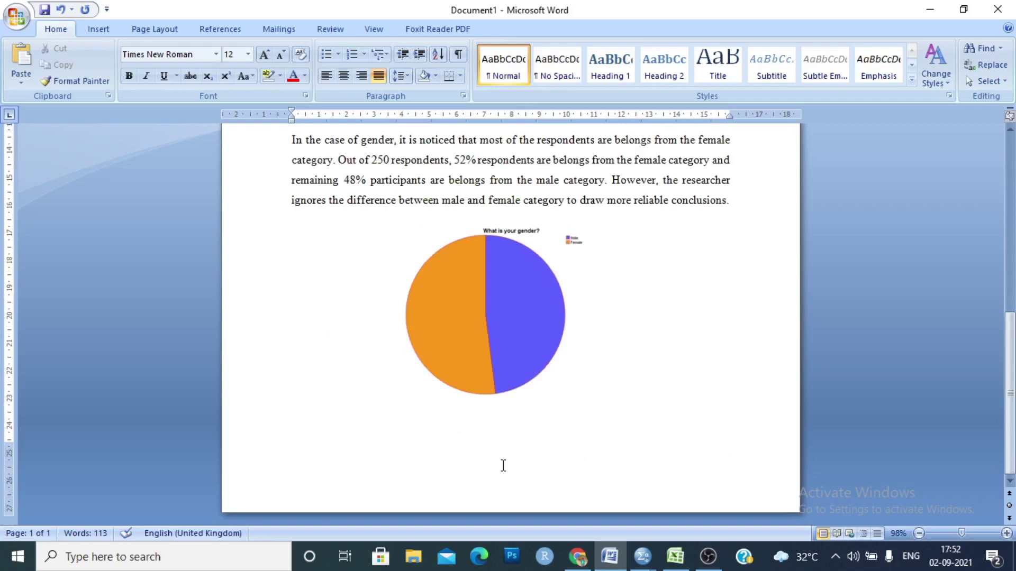
click(430, 446)
key(ctrl+Return)
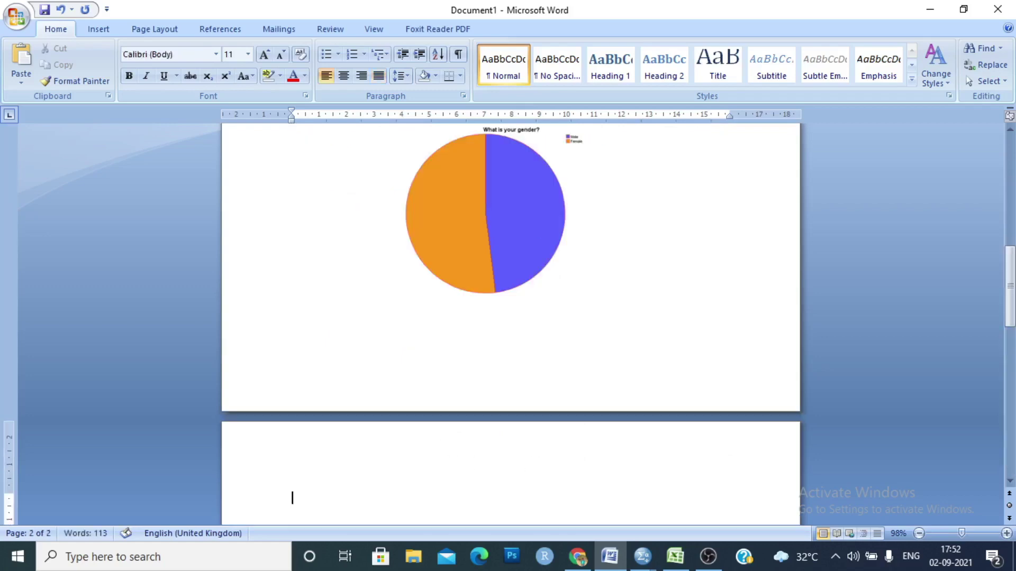
- Switch to the SPSS output and copy the "What is your age?" frequency table
mouse_move(642, 557)
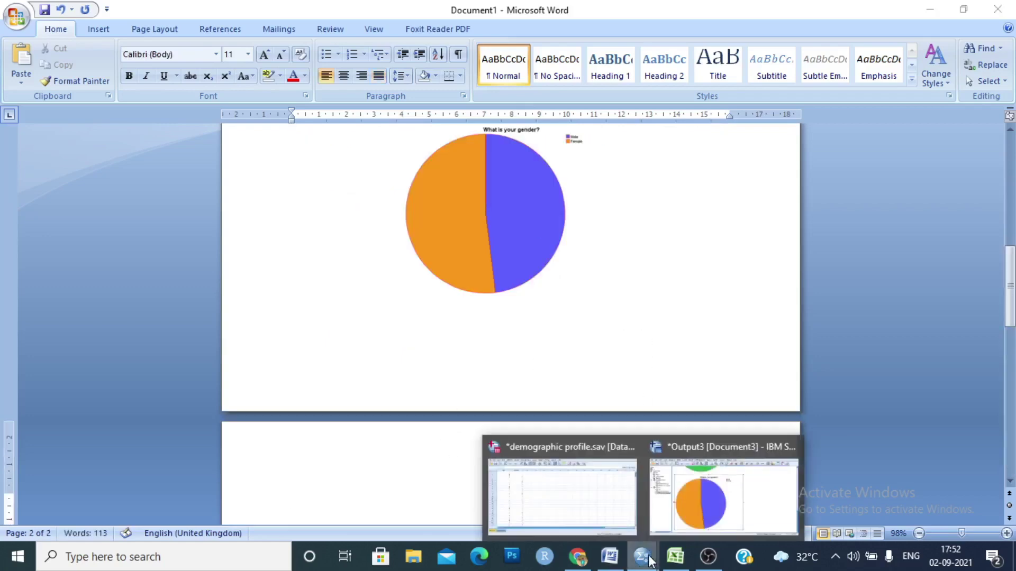
click(709, 470)
scroll(672, 317, up, 10)
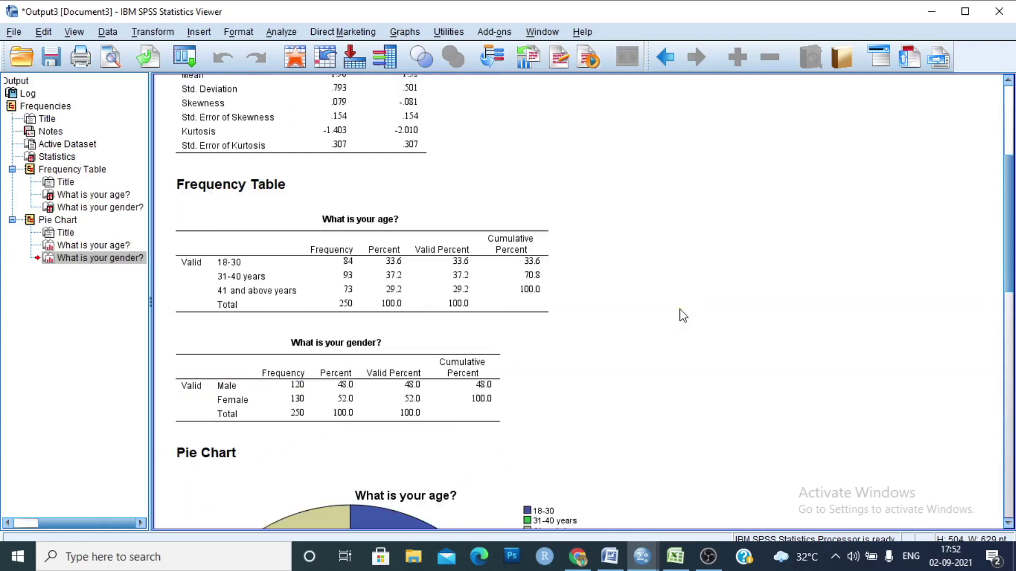
click(531, 257)
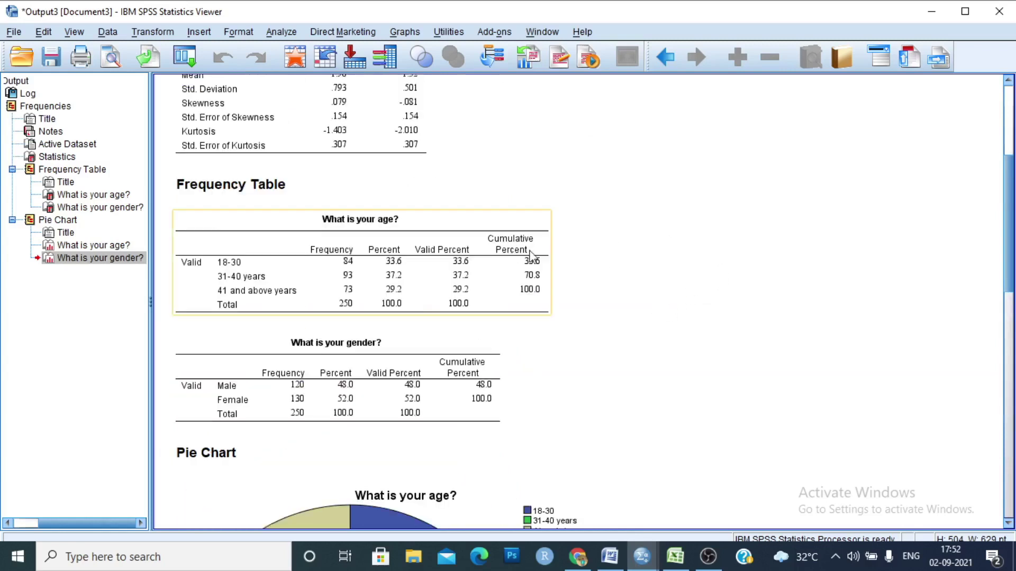
click(475, 258)
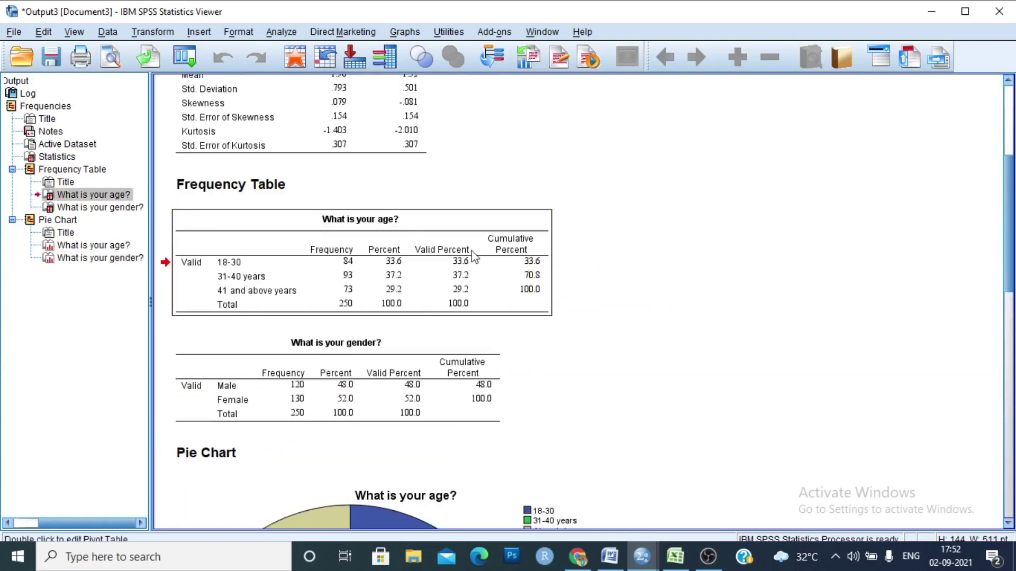
right_click(400, 246)
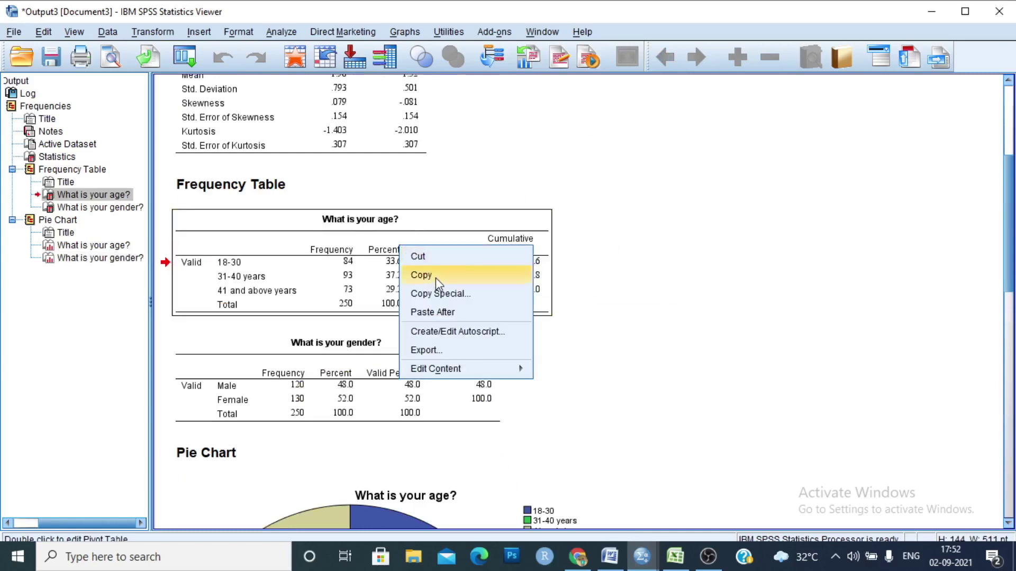
click(433, 276)
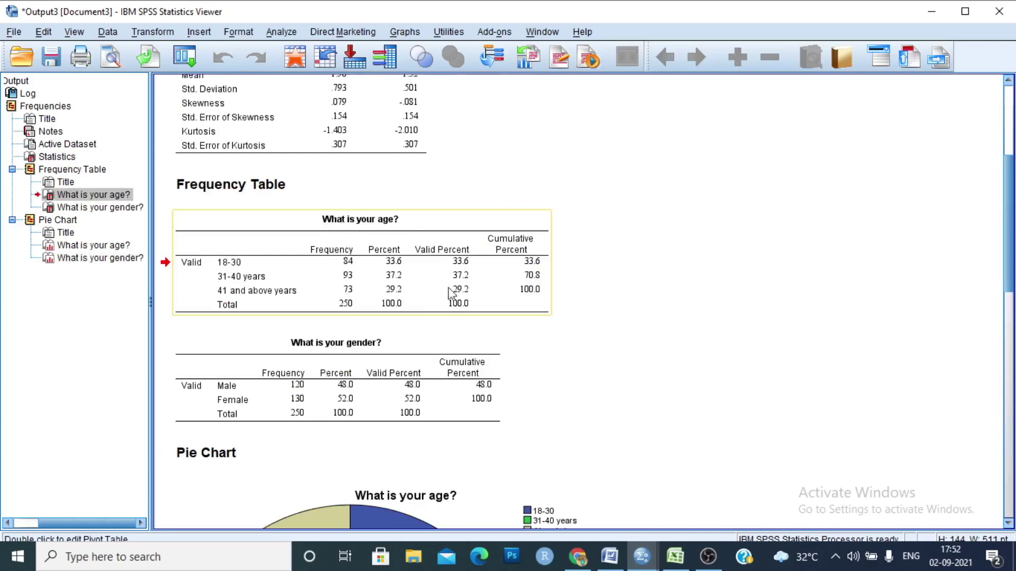
- In the Word document, add a paragraph below the age paragraph and paste the copied age frequency table there
click(644, 557)
scroll(561, 366, up, 15)
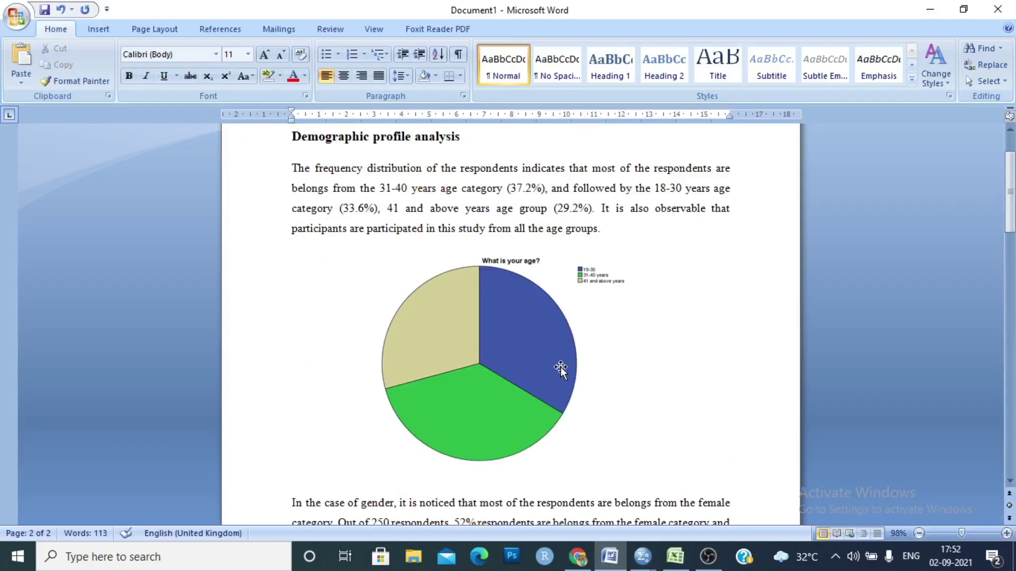
click(513, 362)
click(654, 237)
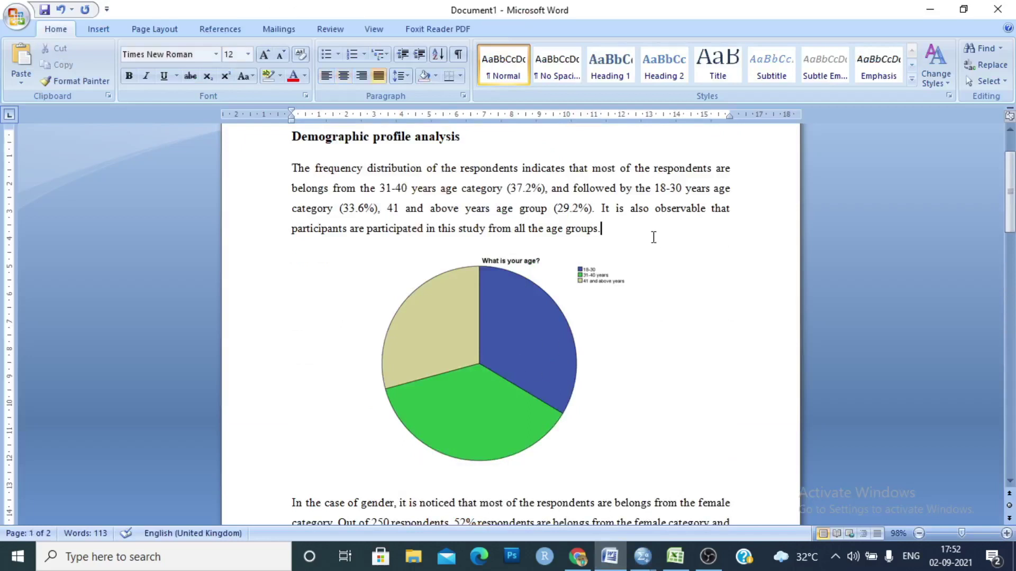
key(Return)
key(ctrl+v)
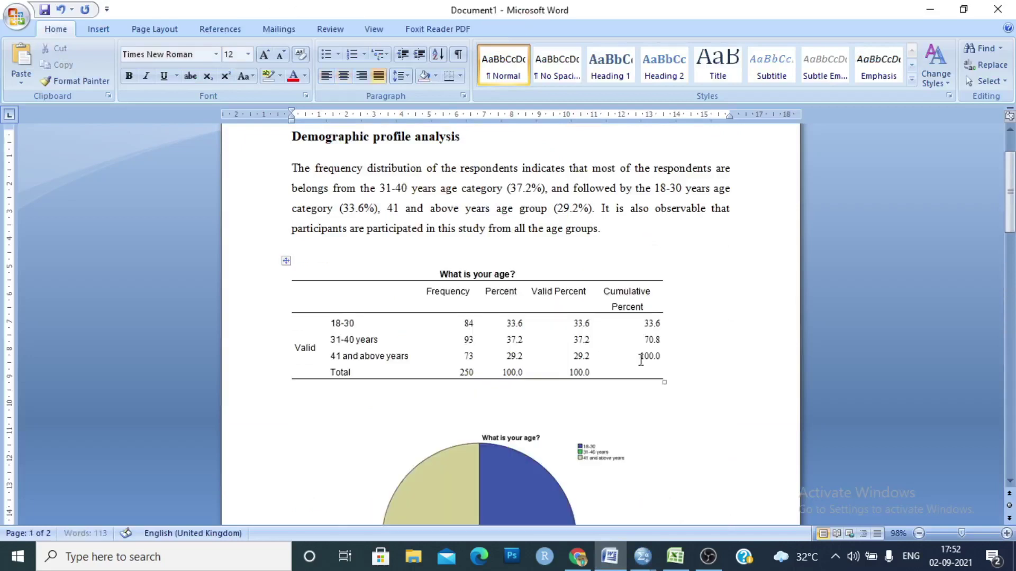
- Delete the age pie chart below the age table, along with the surplus empty paragraph it leaves before the gender paragraph
scroll(535, 446, down, 2)
click(535, 446)
key(Delete)
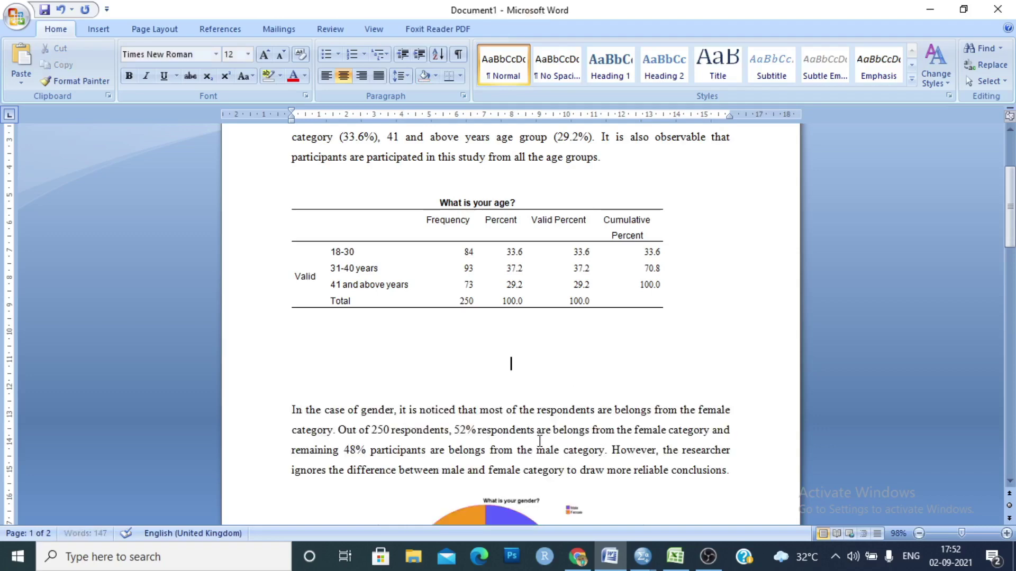
scroll(579, 377, down, 3)
key(ctrl+l)
key(BackSpace)
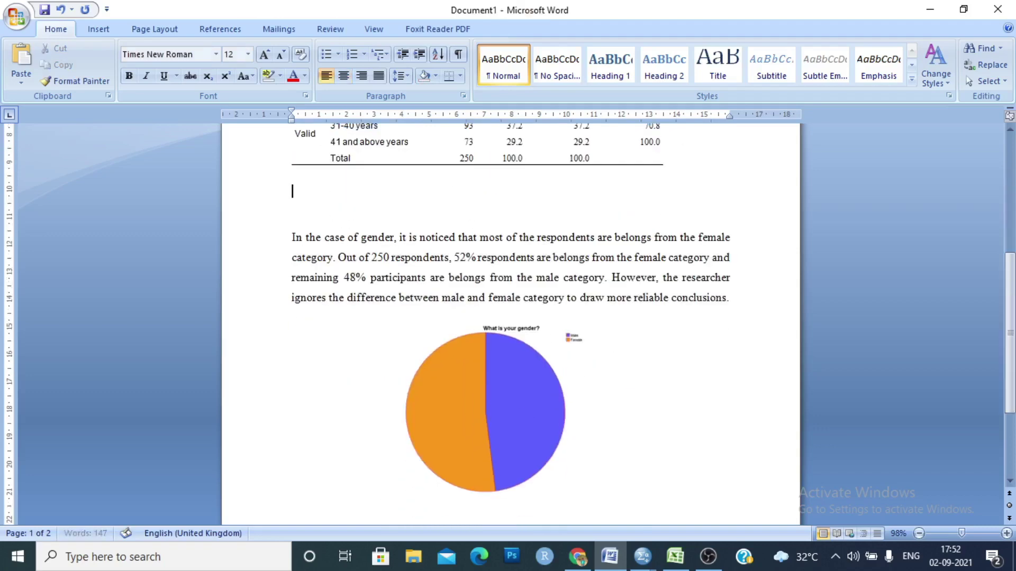
key(BackSpace)
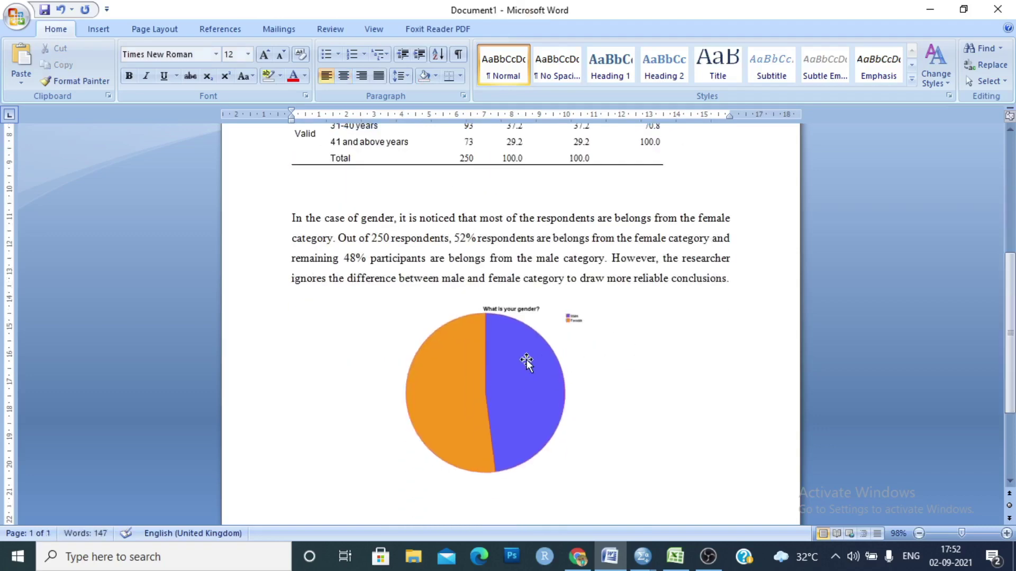
- Replace the gender pie chart in the Word document with a copy of the "What is your gender?" frequency table from the SPSS output
click(526, 360)
key(Delete)
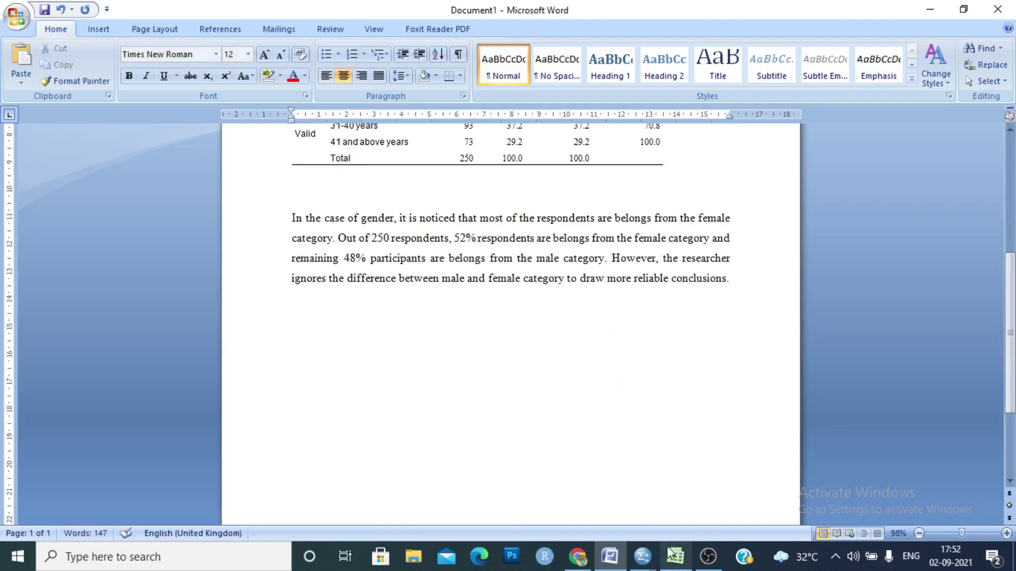
mouse_move(643, 556)
click(726, 493)
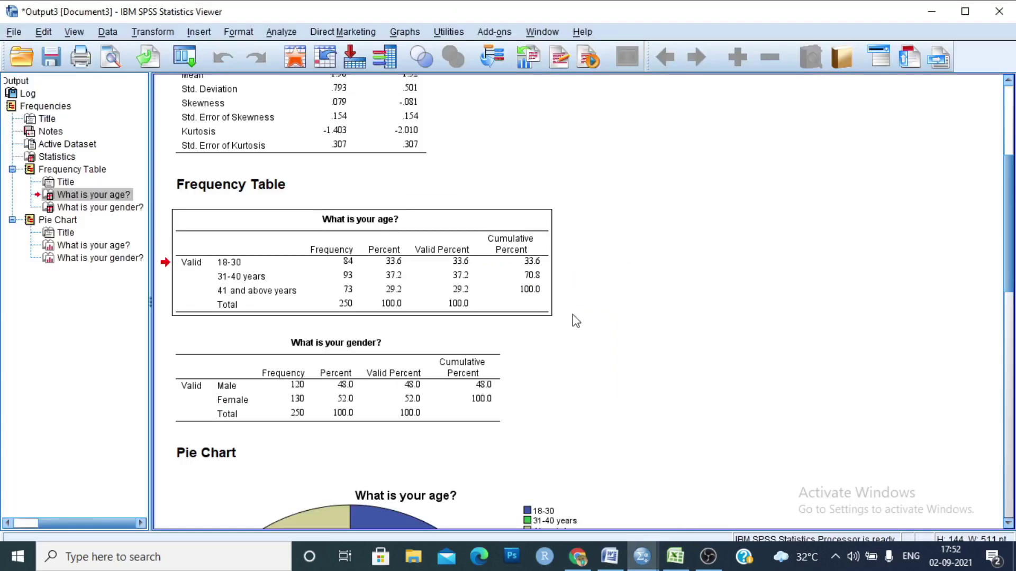
right_click(385, 385)
click(414, 408)
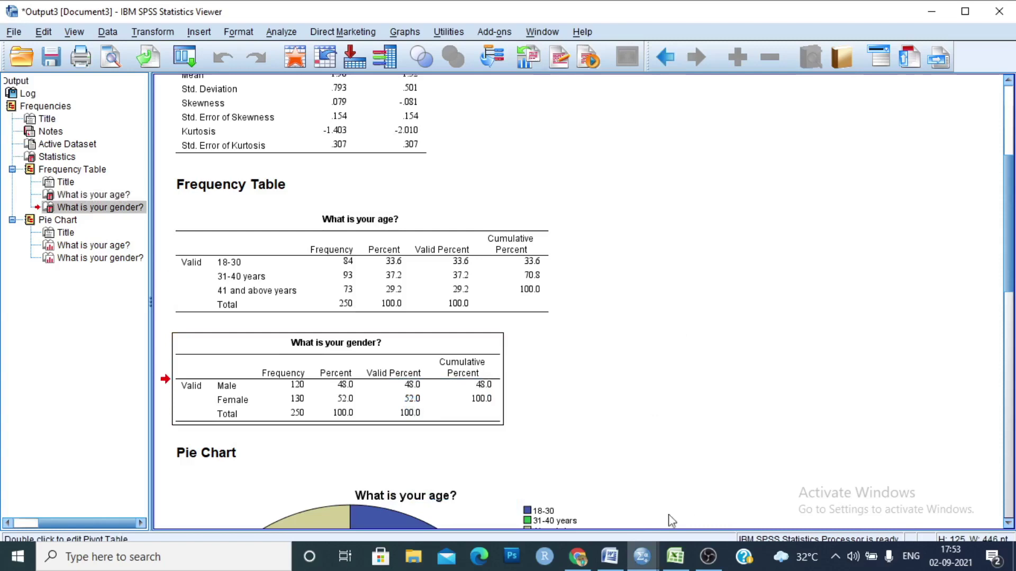
mouse_move(609, 556)
click(595, 455)
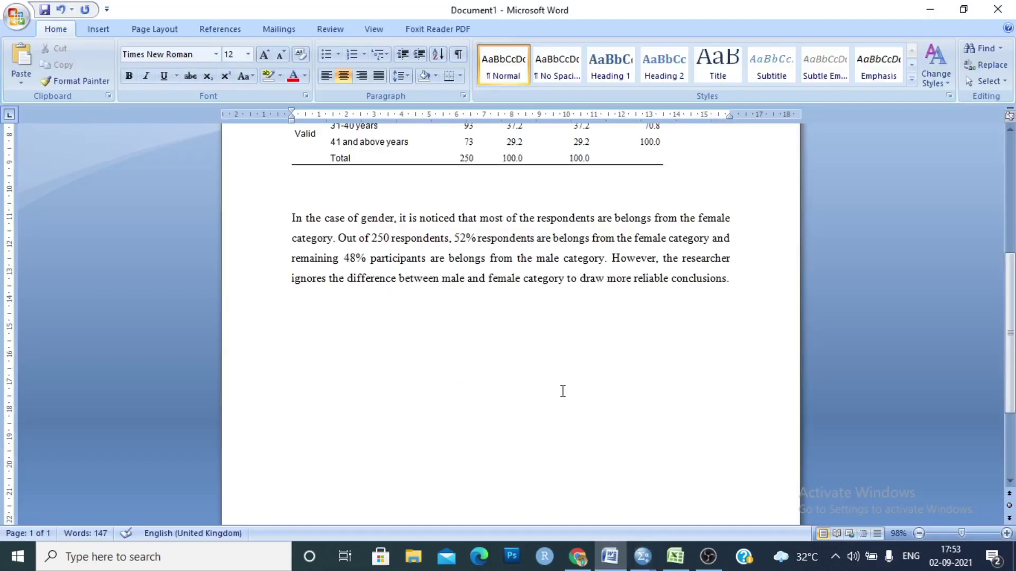
key(ctrl+v)
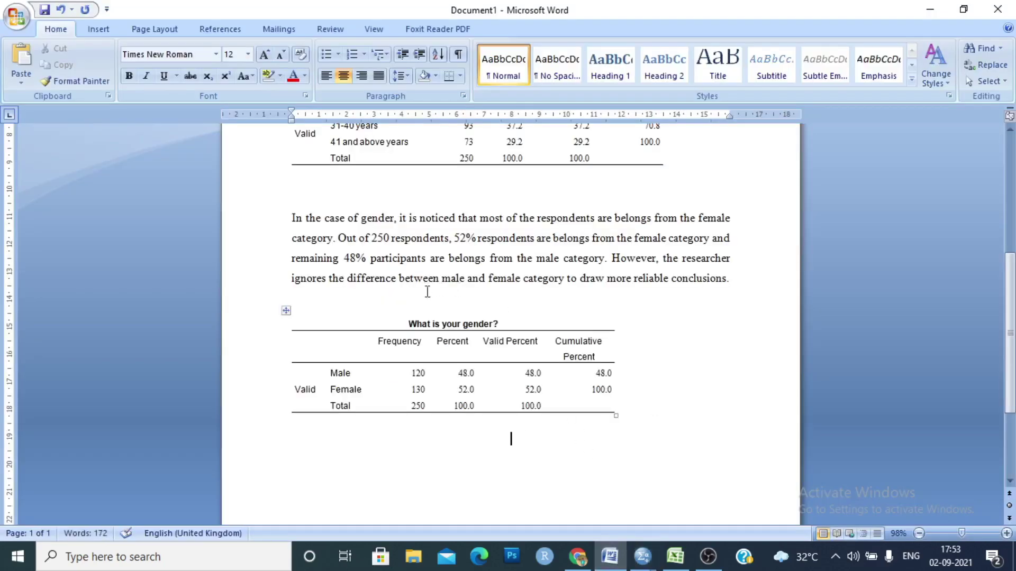
- Center the gender frequency table on the page and check the finished demographic profile section
click(286, 311)
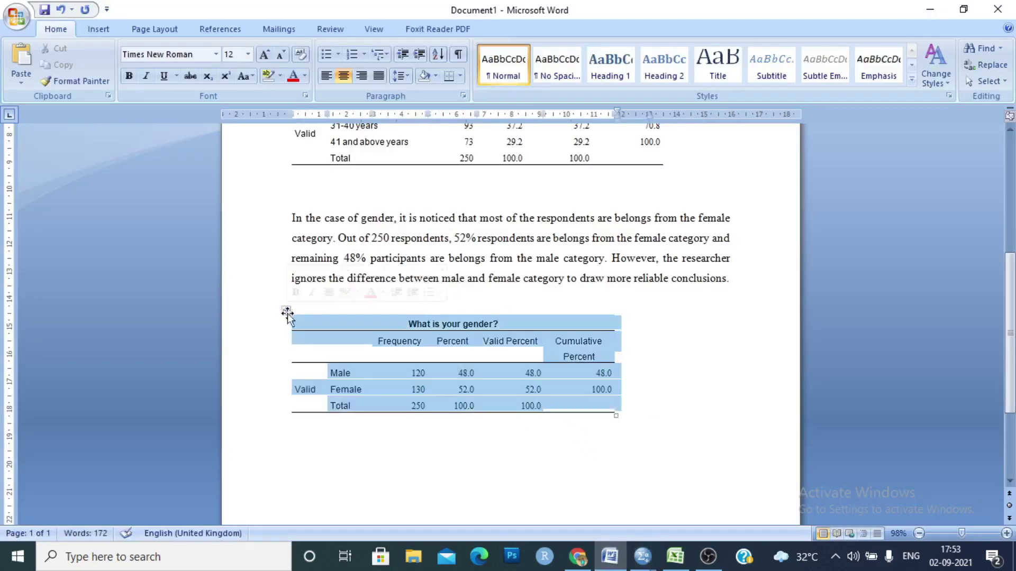
click(343, 75)
click(481, 221)
scroll(657, 276, up, 5)
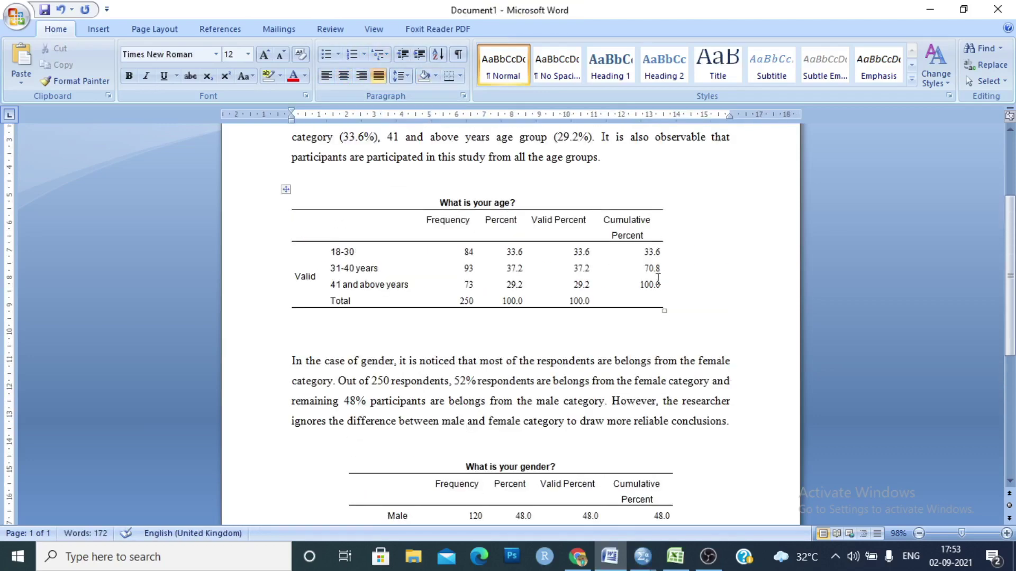
scroll(658, 279, up, 4)
scroll(513, 217, down, 4)
scroll(514, 218, down, 3)
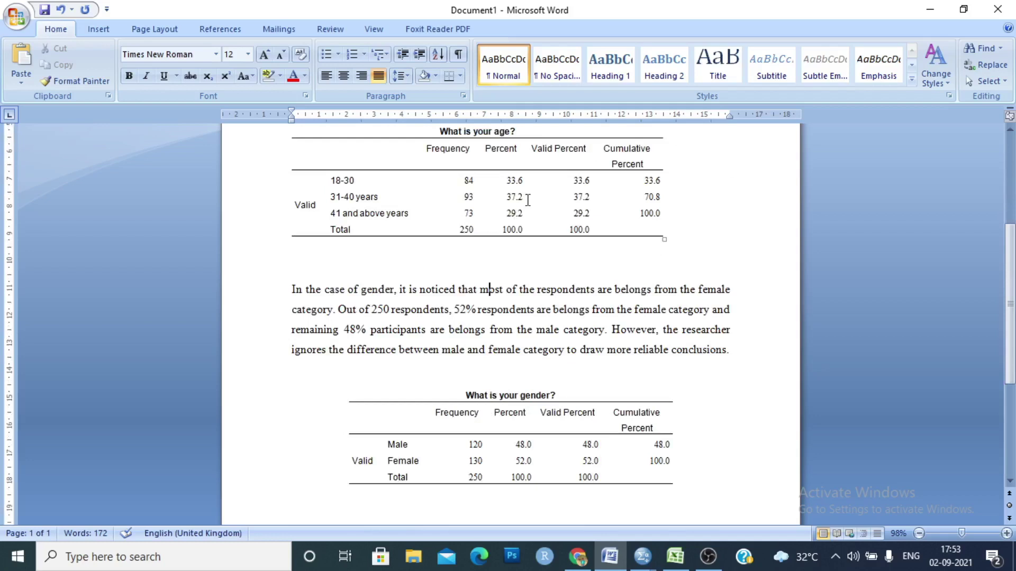
- Remove one surplus empty line between the age frequency table and the gender paragraph
click(452, 268)
key(BackSpace)
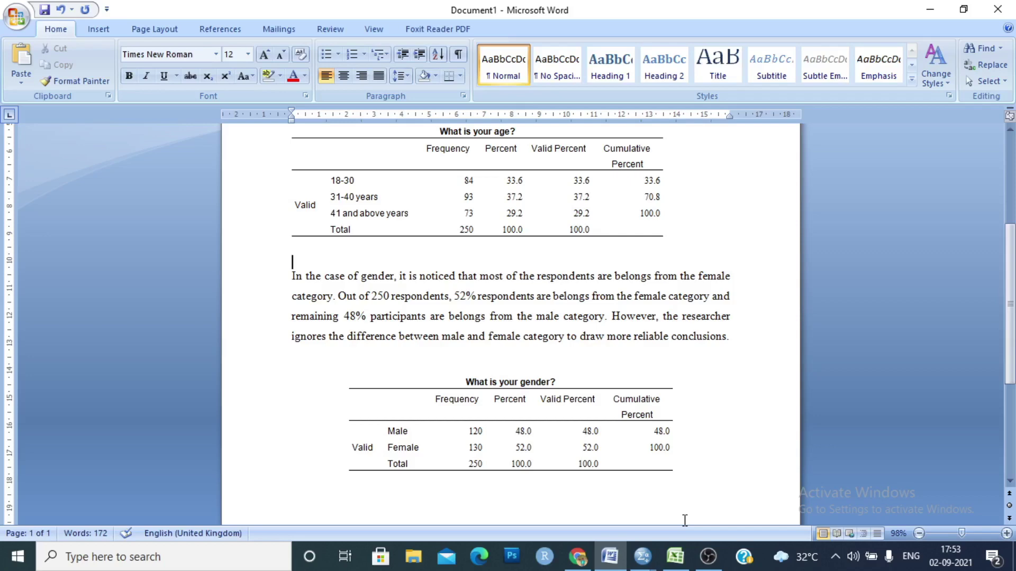
- Copy the "What is your age?" frequency table from the SPSS output and paste it into the Excel sheet at G4
click(684, 563)
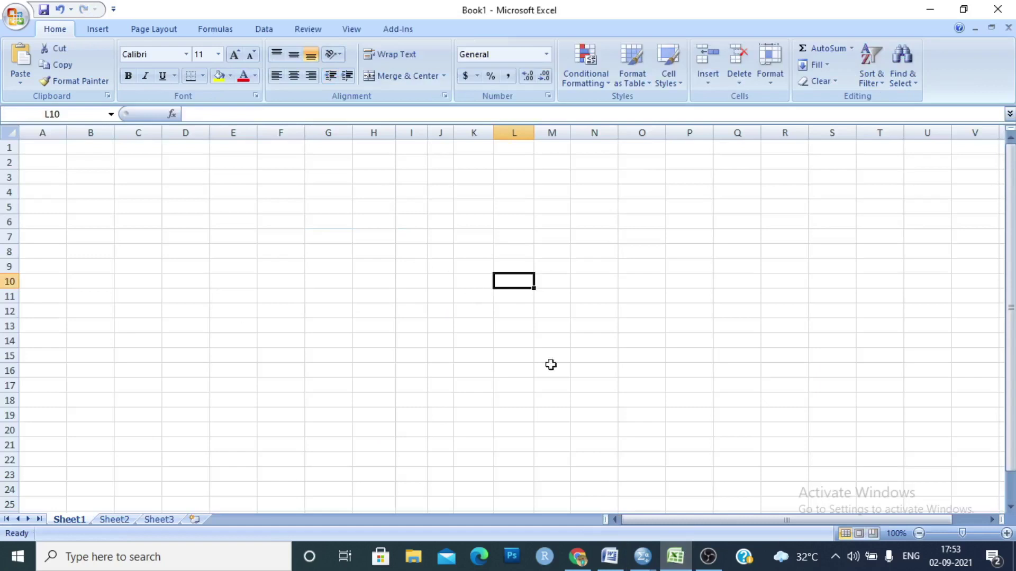
click(650, 563)
click(710, 504)
click(470, 285)
right_click(474, 287)
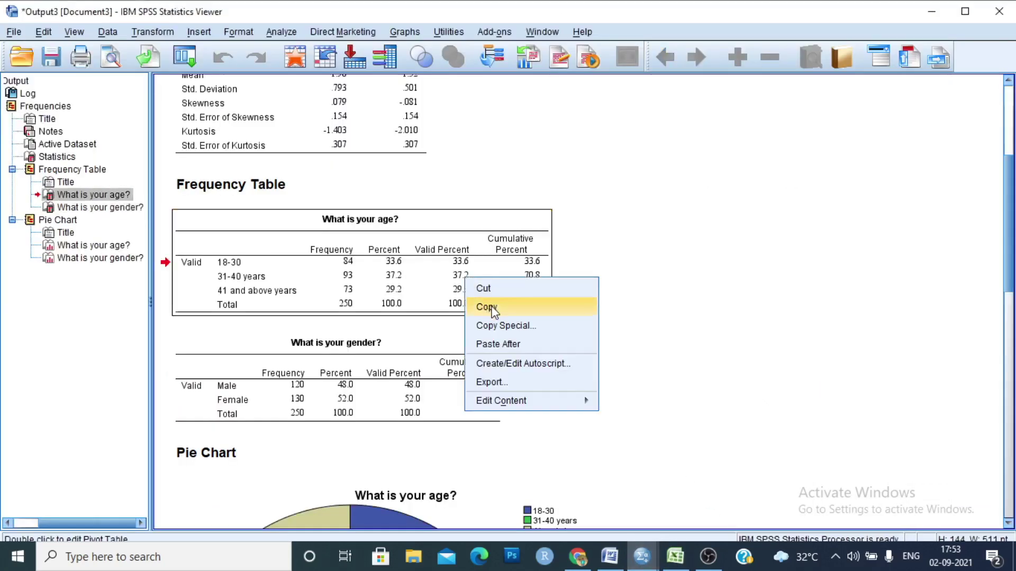
click(492, 309)
click(683, 567)
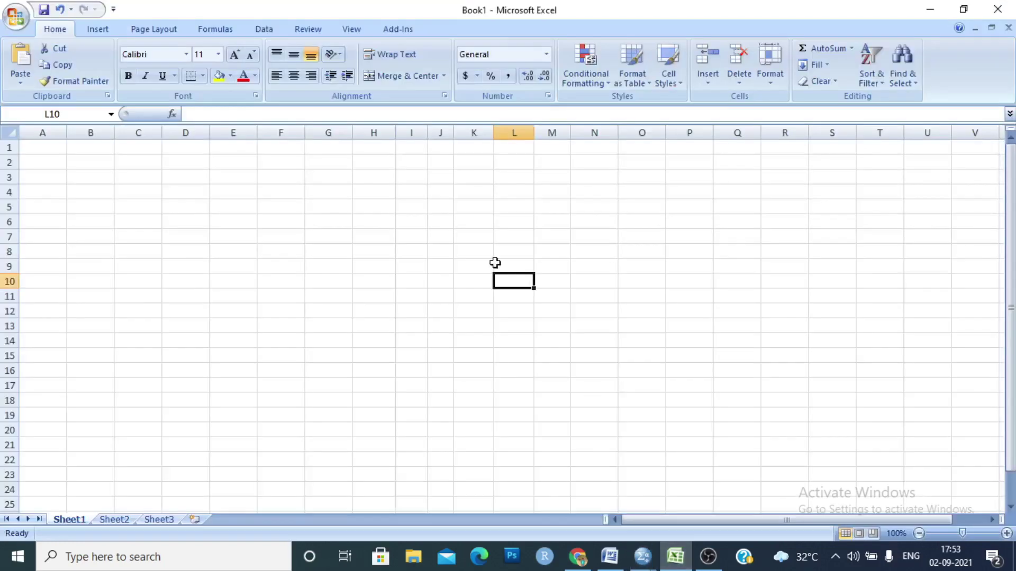
click(330, 192)
key(ctrl+v)
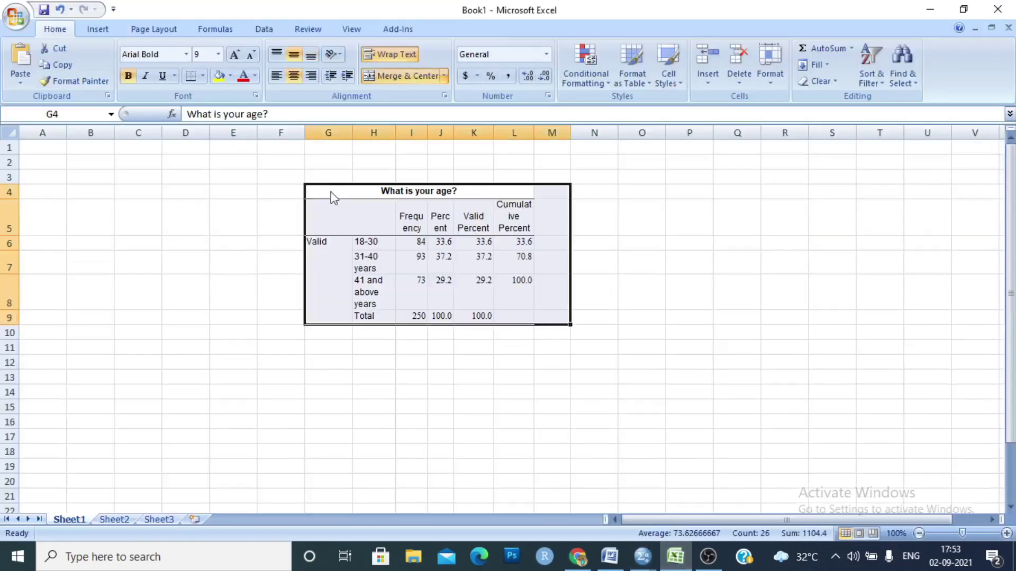
- Copy the "What is your gender?" frequency table from the SPSS output and paste it into Excel at G10, directly below the age table
click(642, 557)
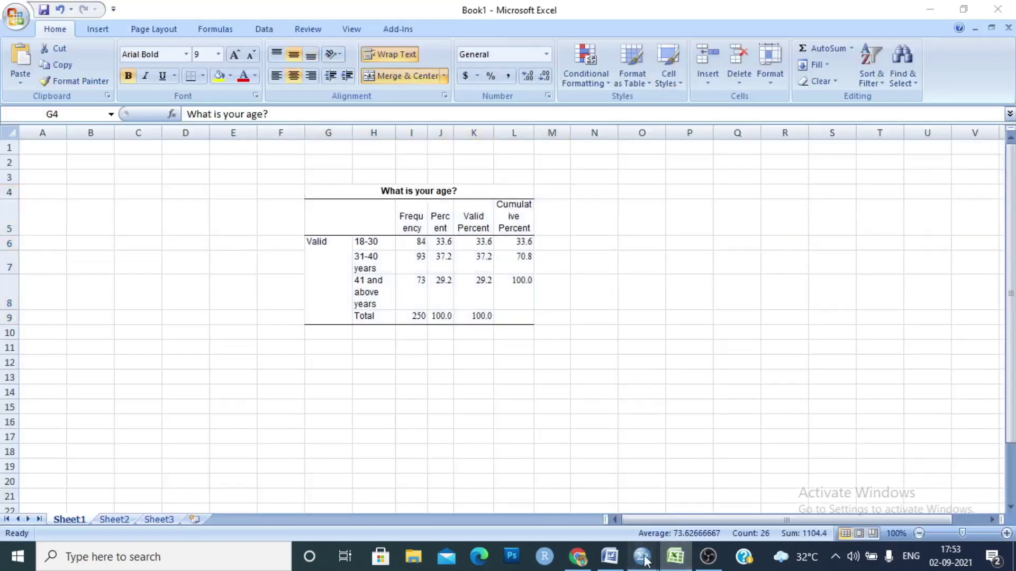
click(725, 487)
click(371, 360)
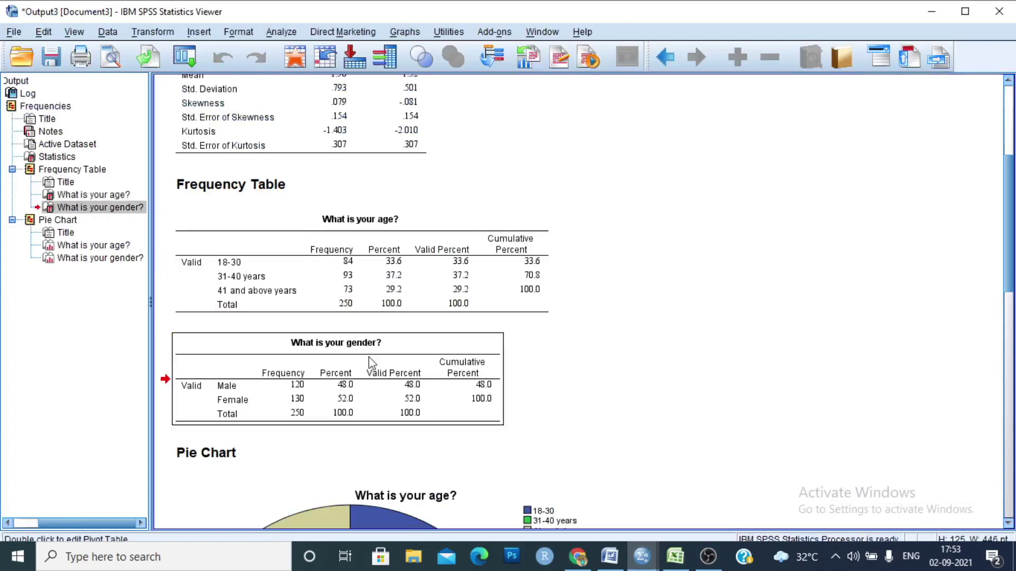
click(675, 557)
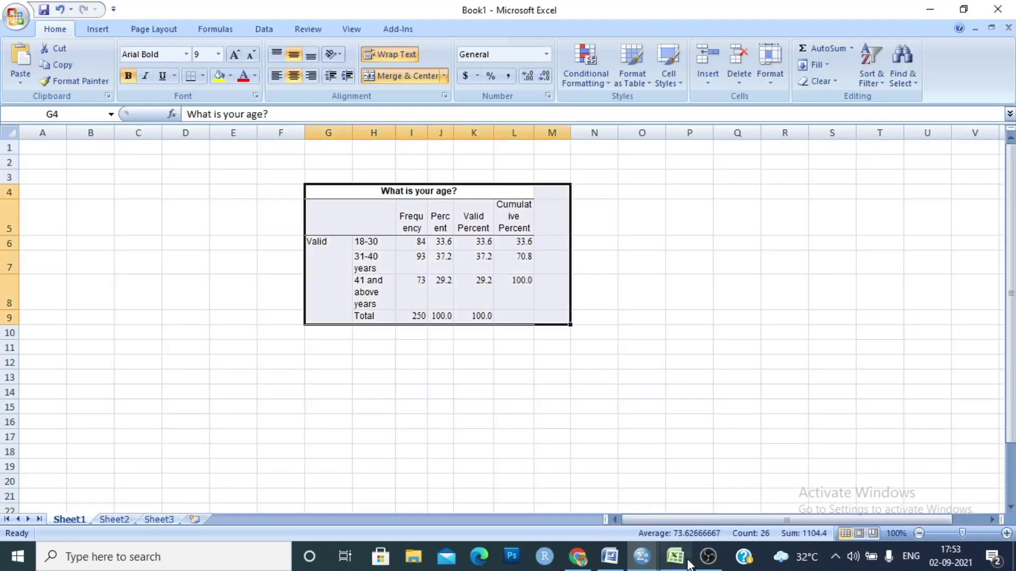
click(317, 335)
key(ctrl+v)
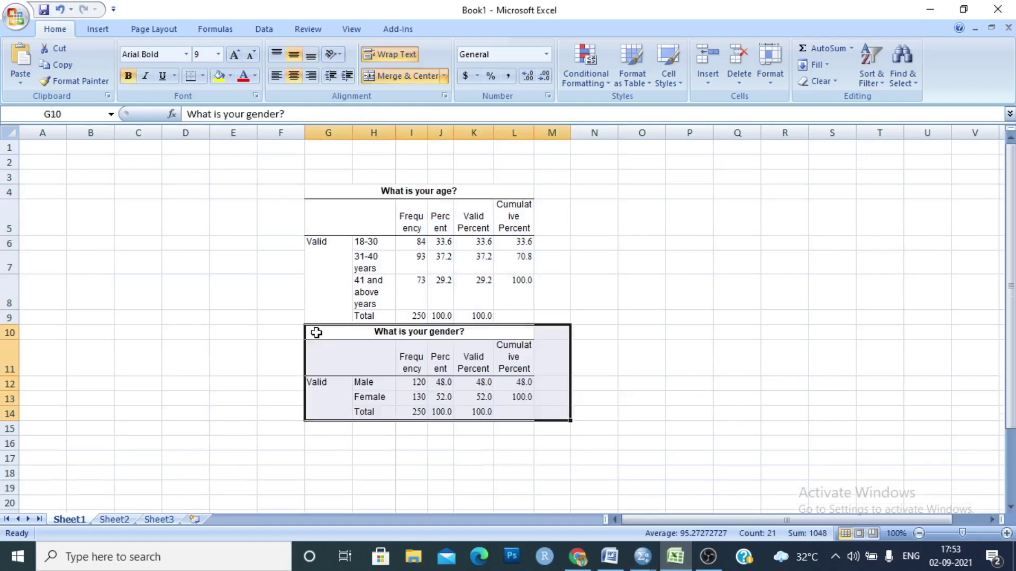
click(419, 332)
scroll(458, 394, down, 2)
scroll(468, 348, up, 2)
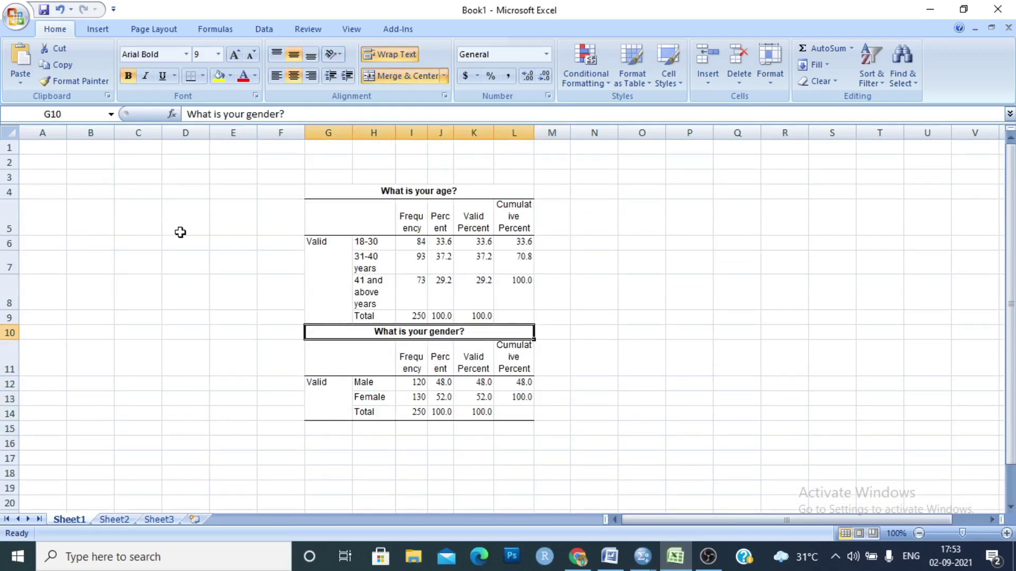
- Unmerge the "What is your age?" title cells and insert an empty row above the 18-30 row
click(387, 196)
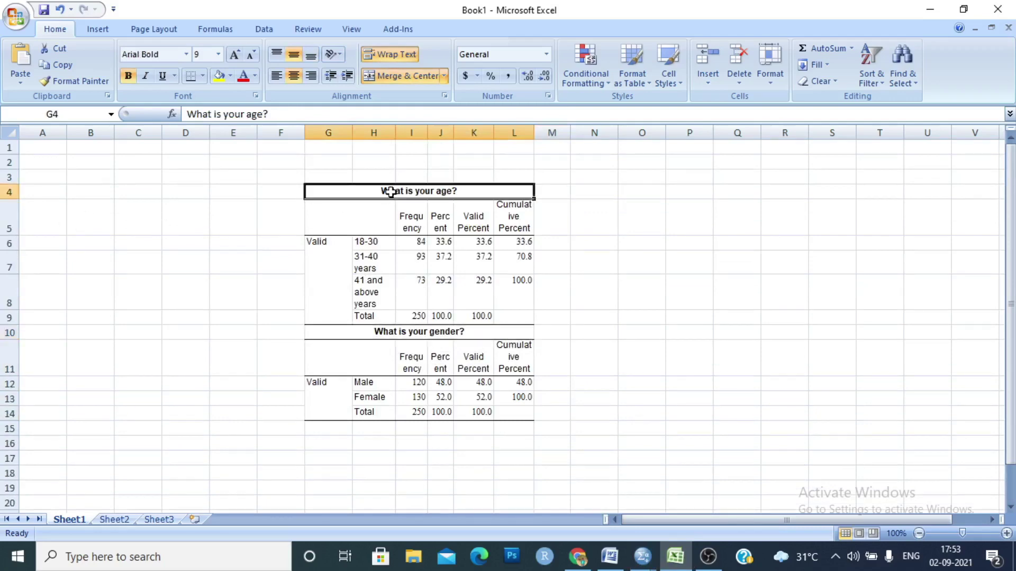
click(385, 76)
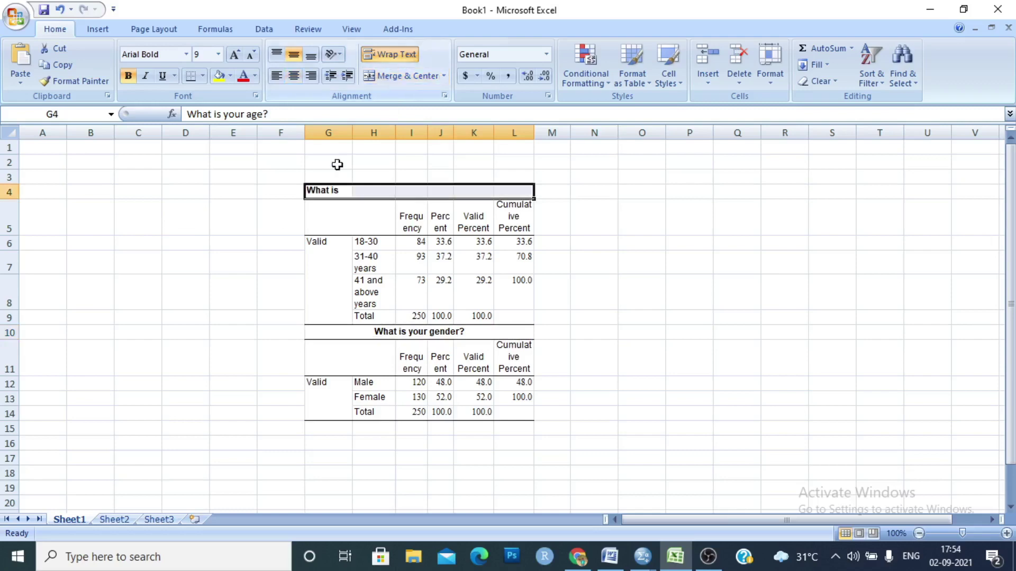
click(328, 195)
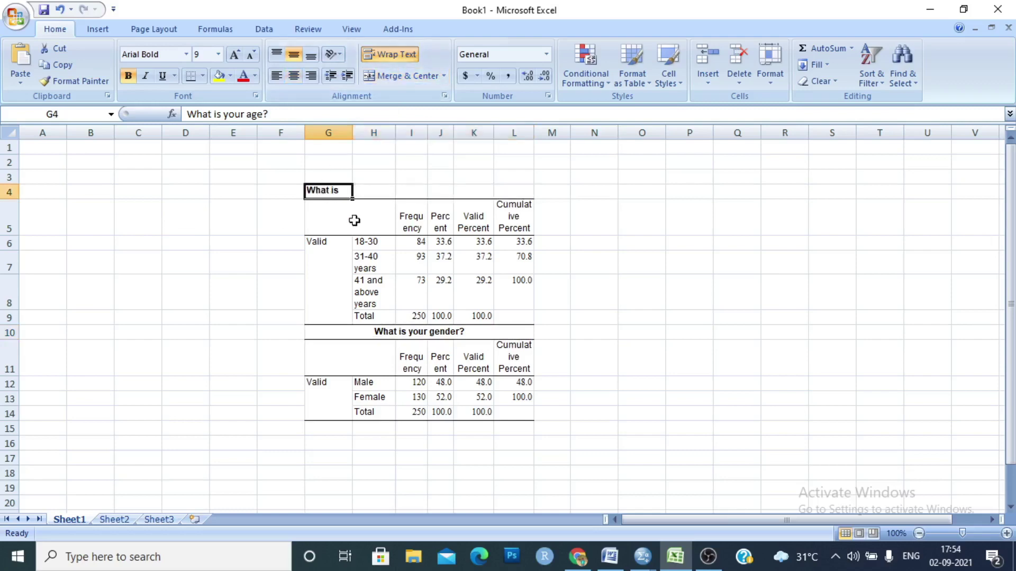
click(9, 243)
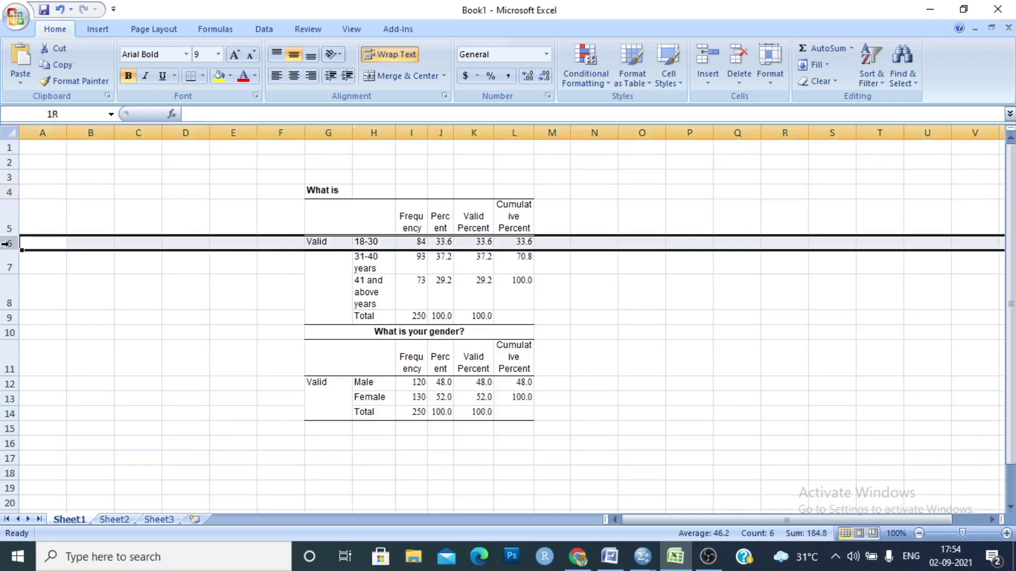
right_click(9, 243)
click(71, 328)
click(410, 258)
click(337, 246)
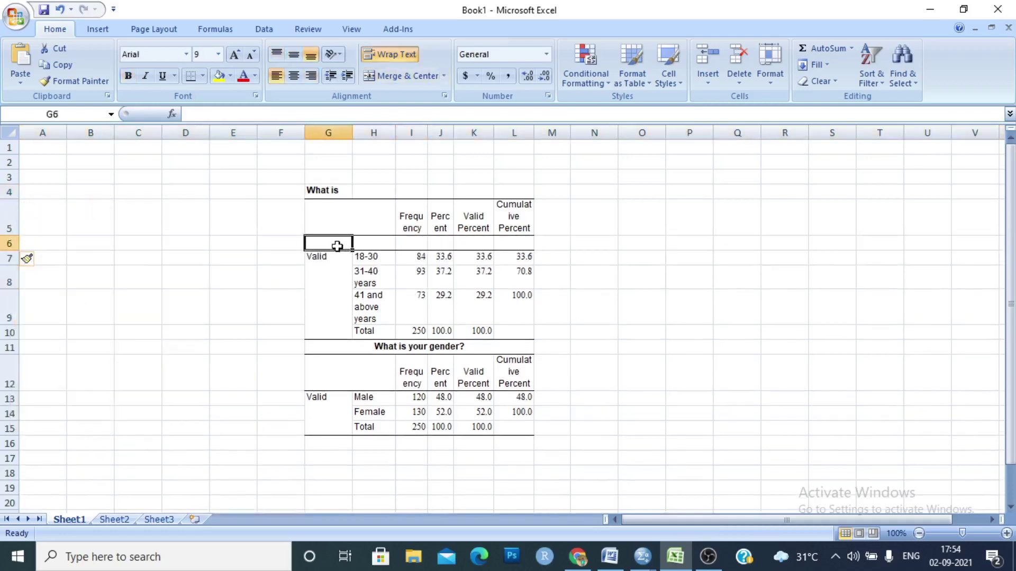
- Move the "What is your age?" title from G4 into cell H6, above the age categories
click(339, 189)
key(ctrl+c)
click(378, 243)
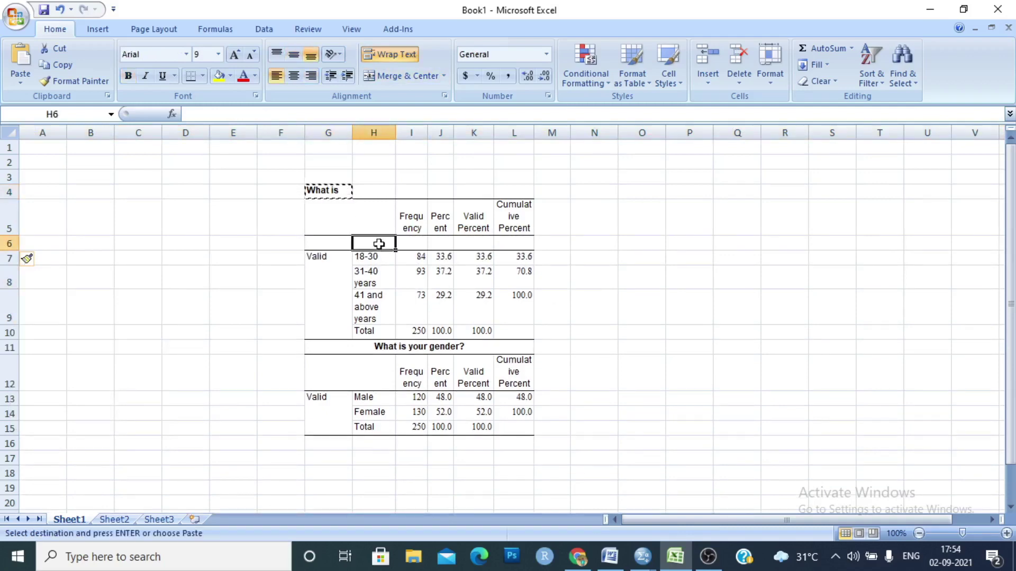
key(ctrl+v)
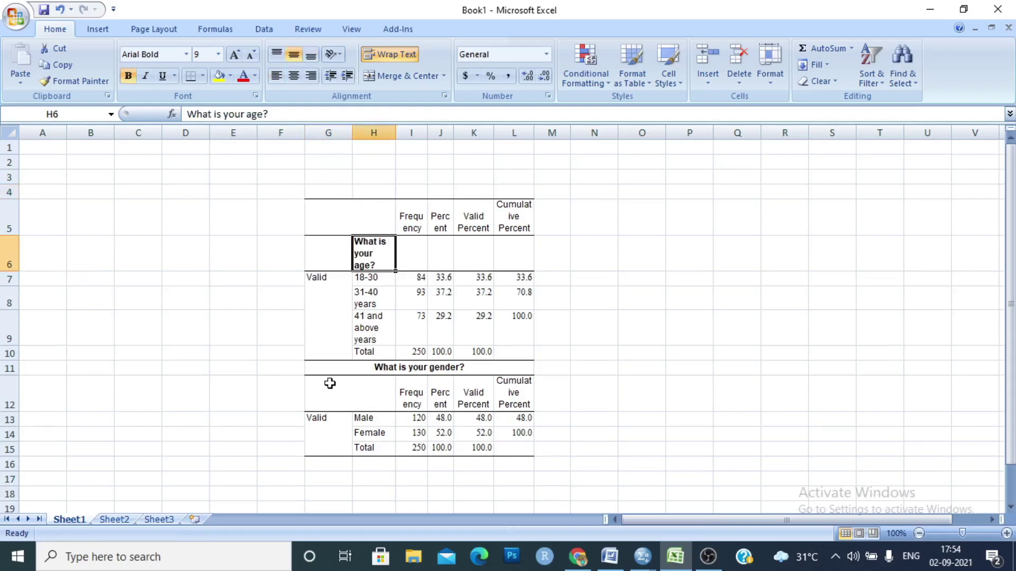
- Unmerge the "What is your gender?" title cells and insert an empty row above the Male row
click(417, 366)
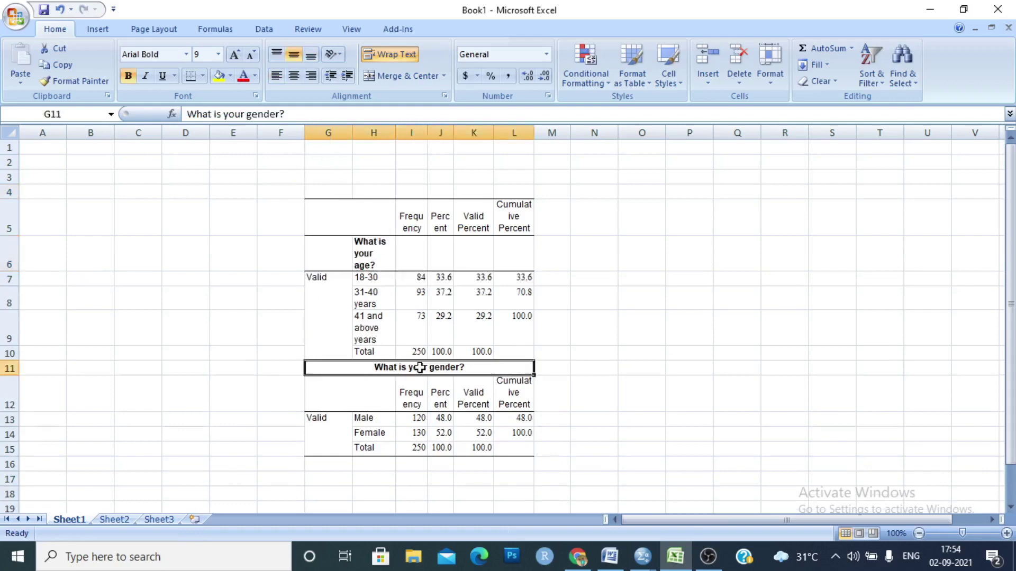
click(402, 75)
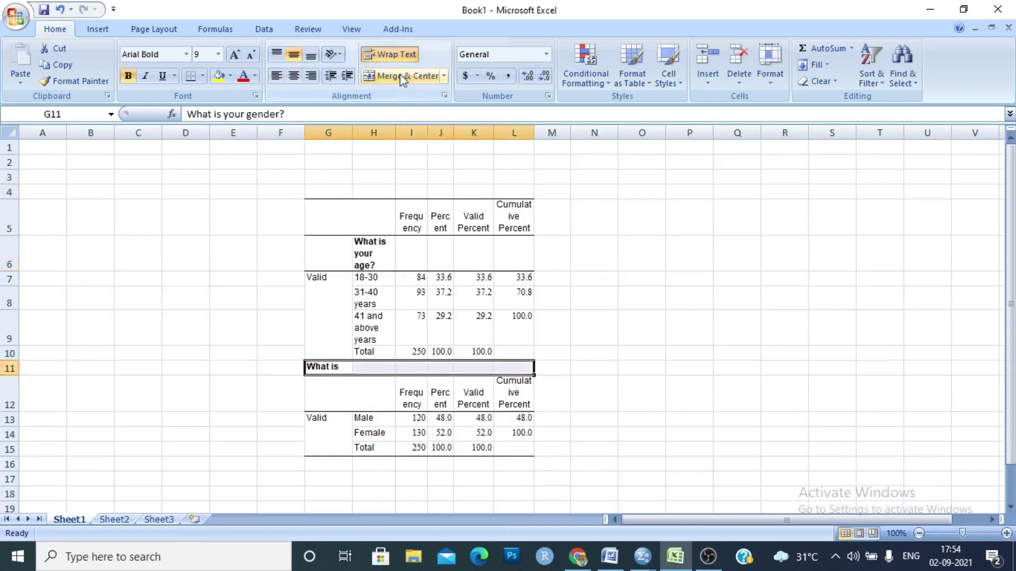
click(339, 366)
click(12, 420)
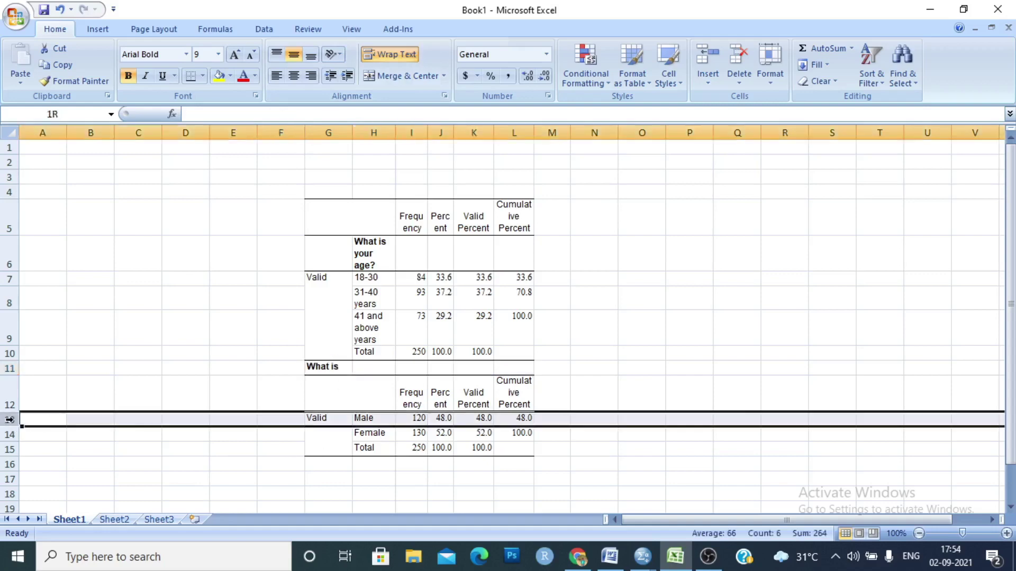
right_click(14, 422)
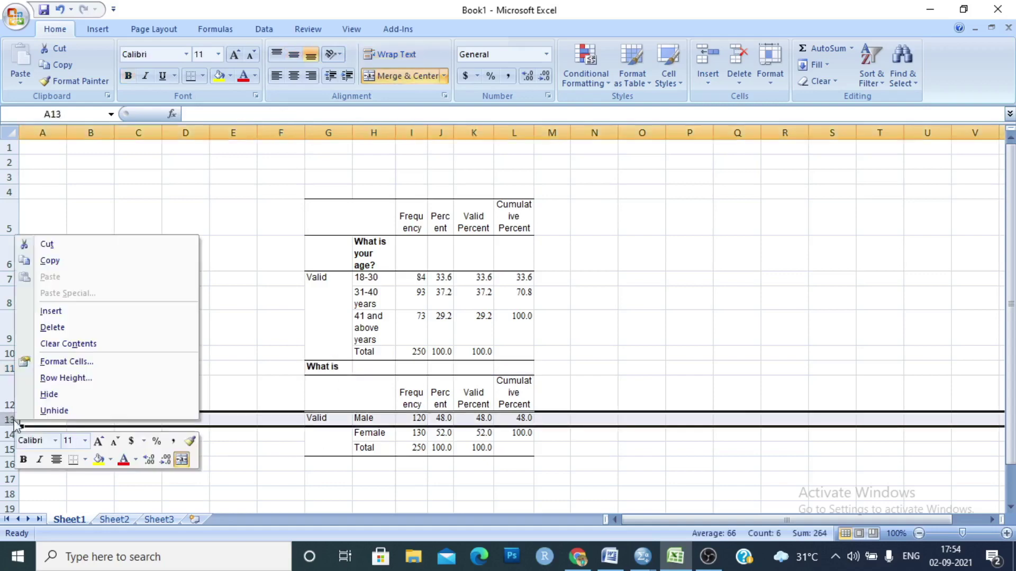
click(74, 312)
scroll(725, 286, down, 1)
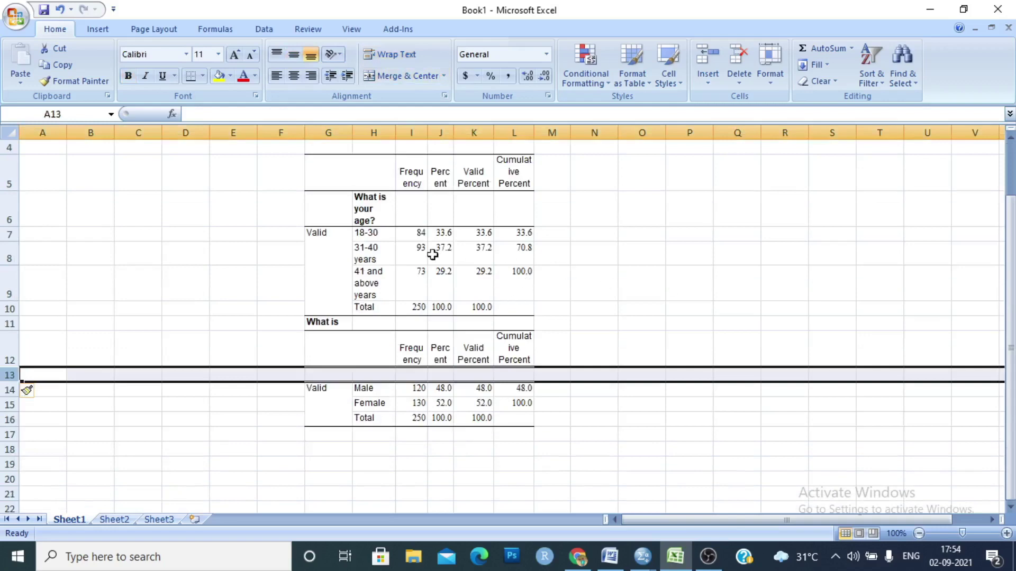
- Move the "What is your gender?" title from G11 into cell H13, above the gender categories
click(328, 326)
key(ctrl+c)
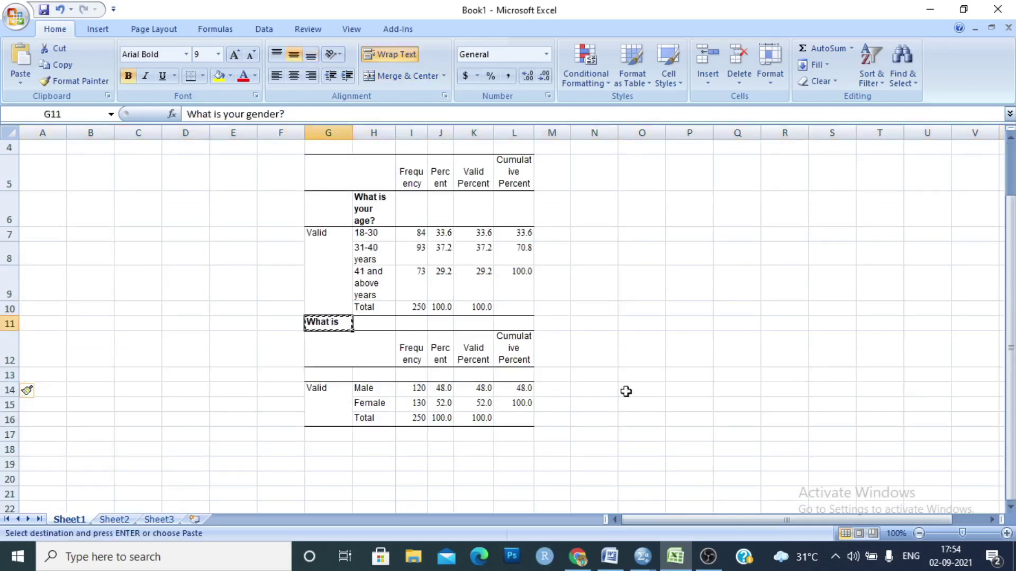
click(386, 376)
key(ctrl+v)
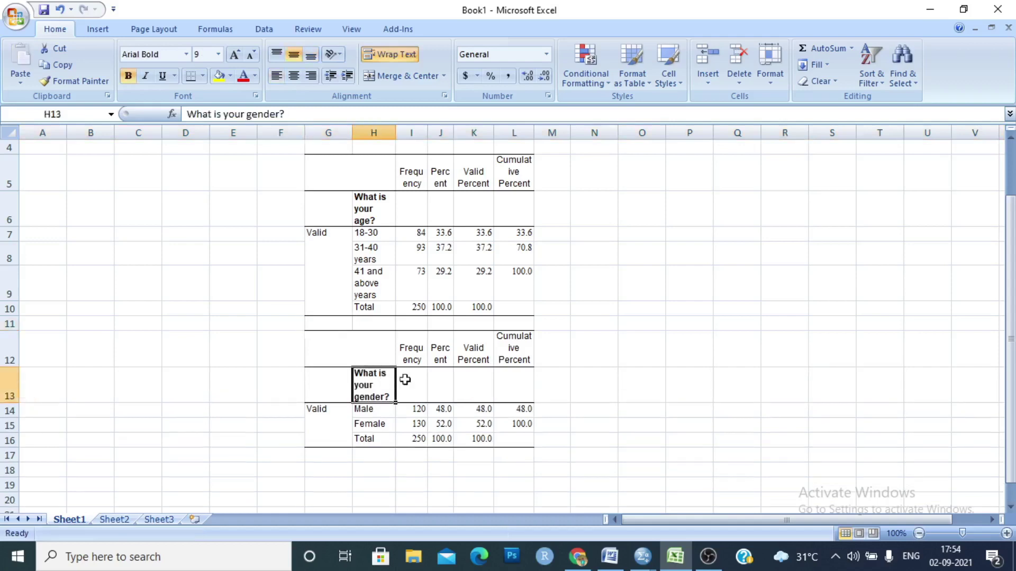
click(529, 400)
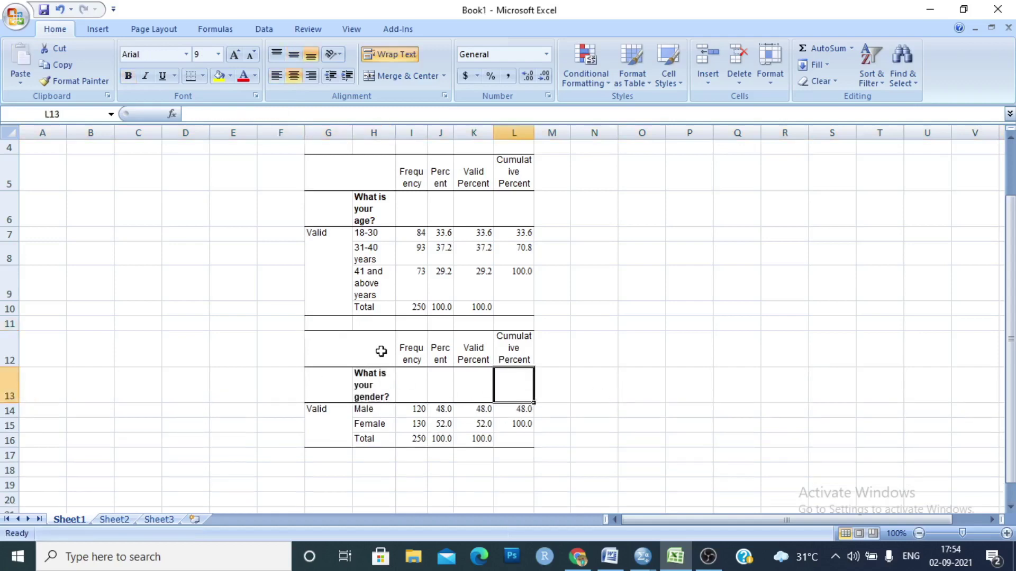
- Delete column G, which holds the "Valid" labels of both tables
click(326, 133)
right_click(327, 135)
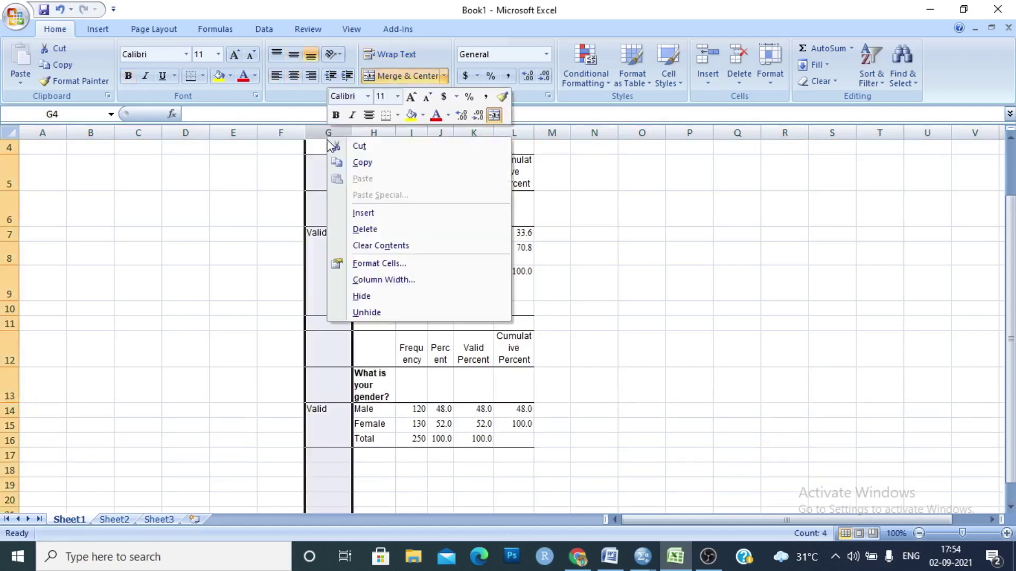
click(364, 229)
click(658, 387)
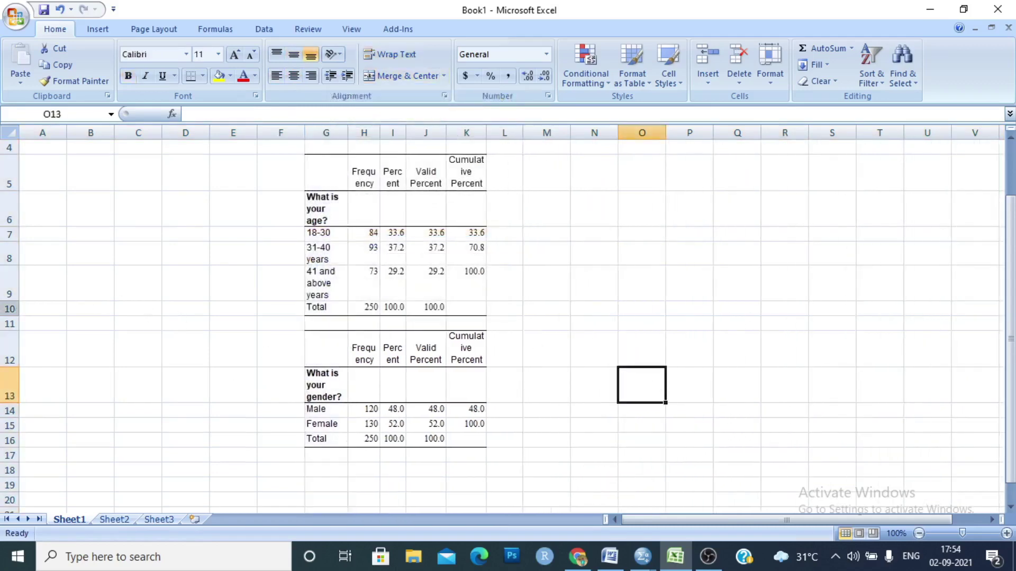
- Delete rows 10 to 12, covering the age Total, the empty row and the repeated gender column headings
click(5, 309)
drag(4, 316, 5, 338)
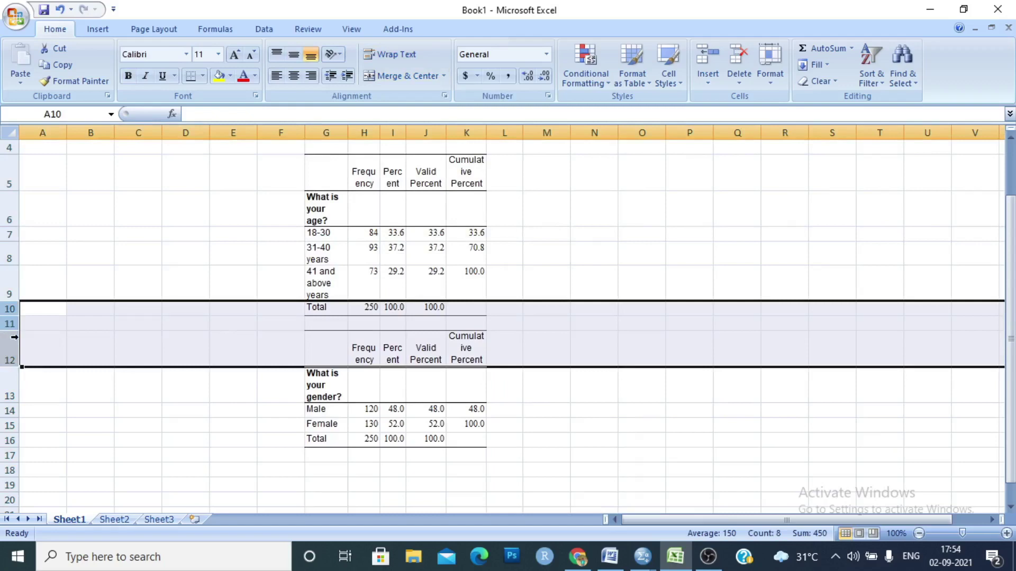
right_click(15, 337)
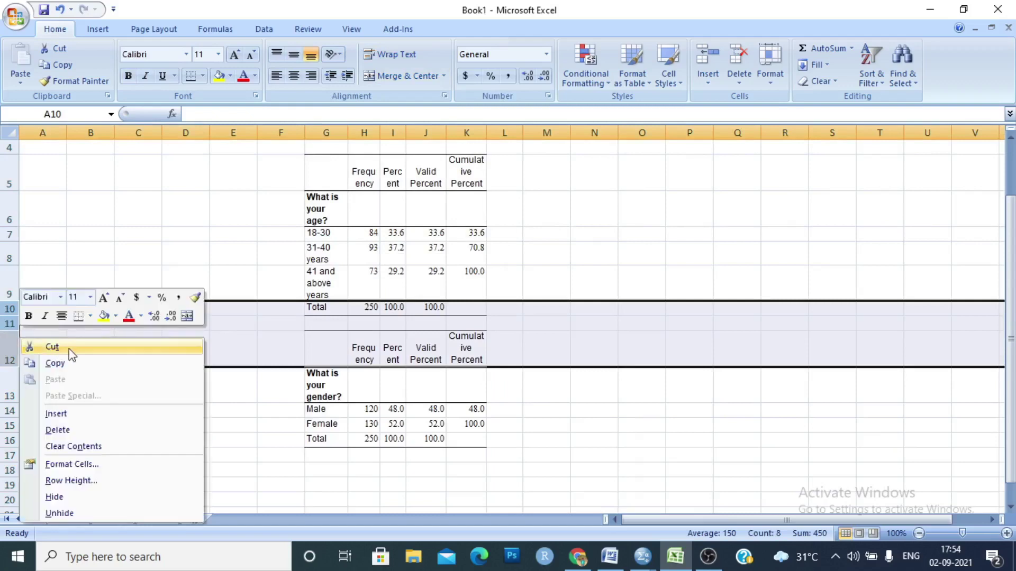
click(58, 431)
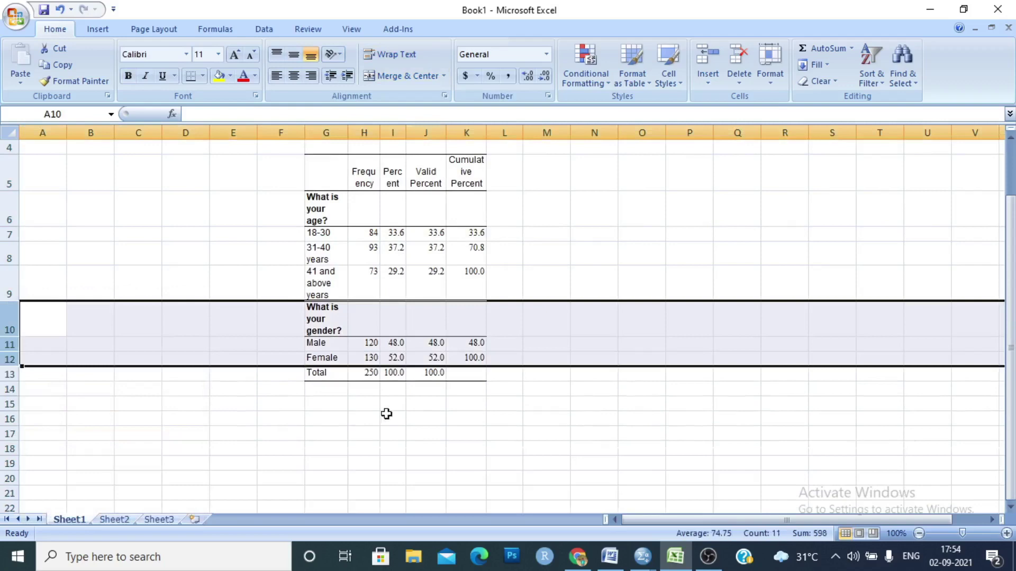
click(351, 413)
- Delete row 13, which holds the gender Total
click(12, 375)
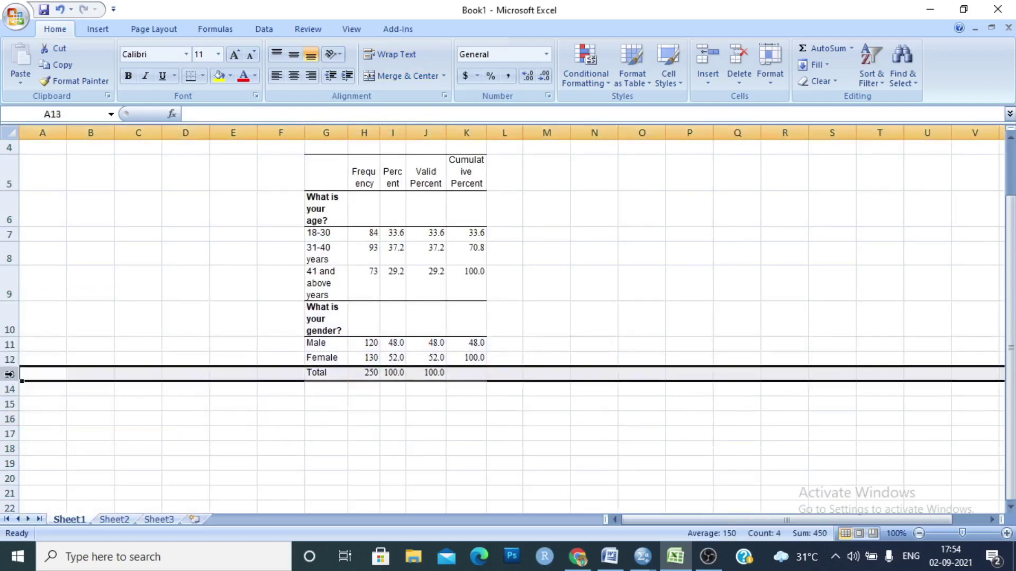
right_click(15, 376)
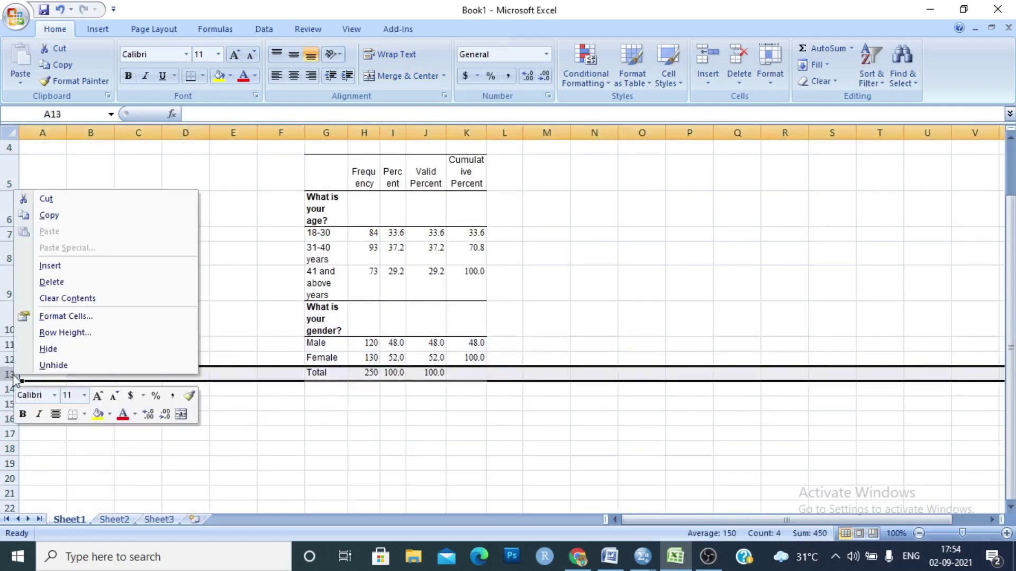
click(68, 283)
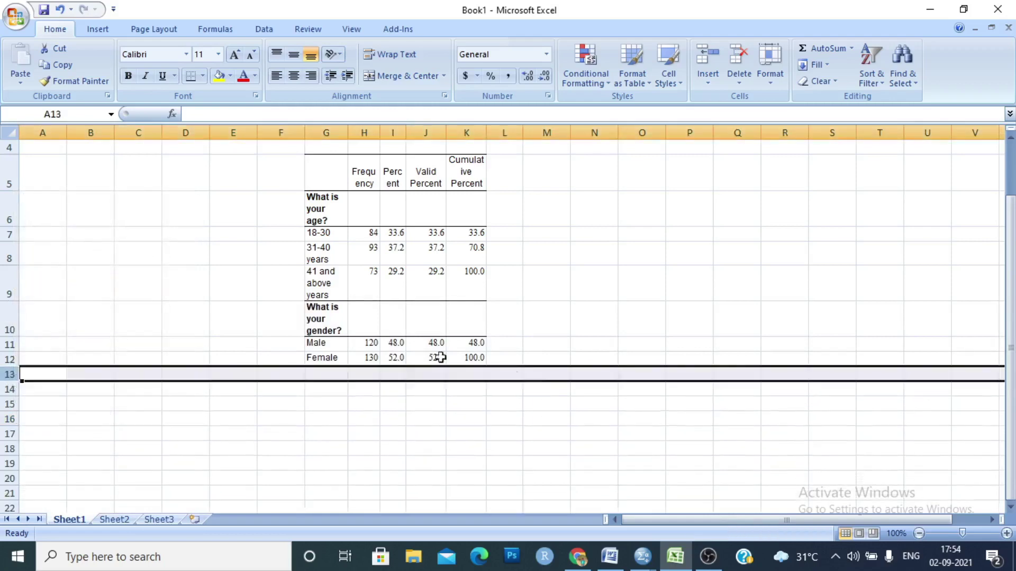
click(535, 417)
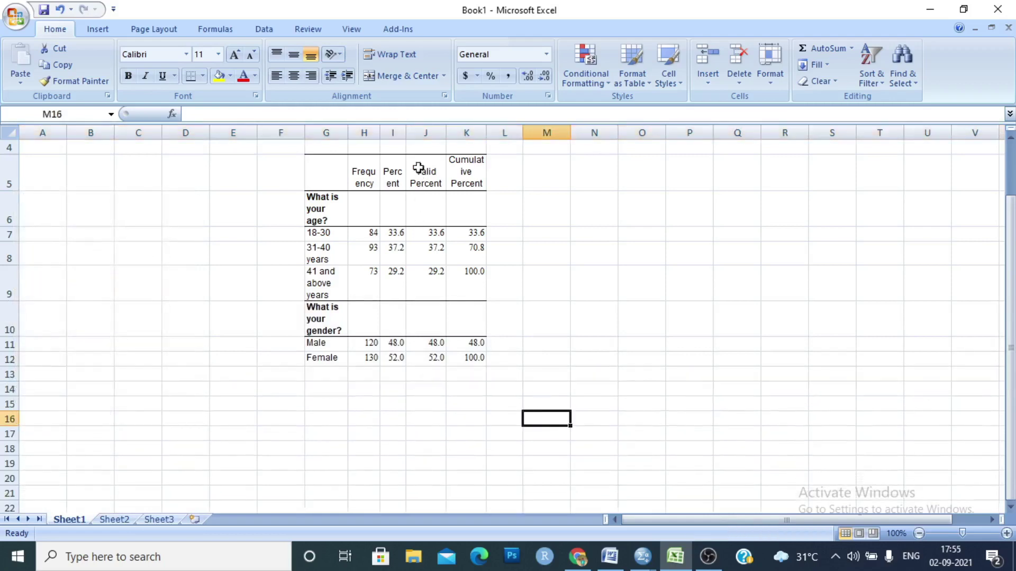
- Widen the Percent, Valid Percent and Cumulative Percent columns of the combined table
drag(405, 136, 583, 140)
click(451, 180)
- Delete the Valid Percent and Cumulative Percent columns and widen the Frequency column so its heading fits on one line
drag(465, 131, 529, 141)
right_click(494, 135)
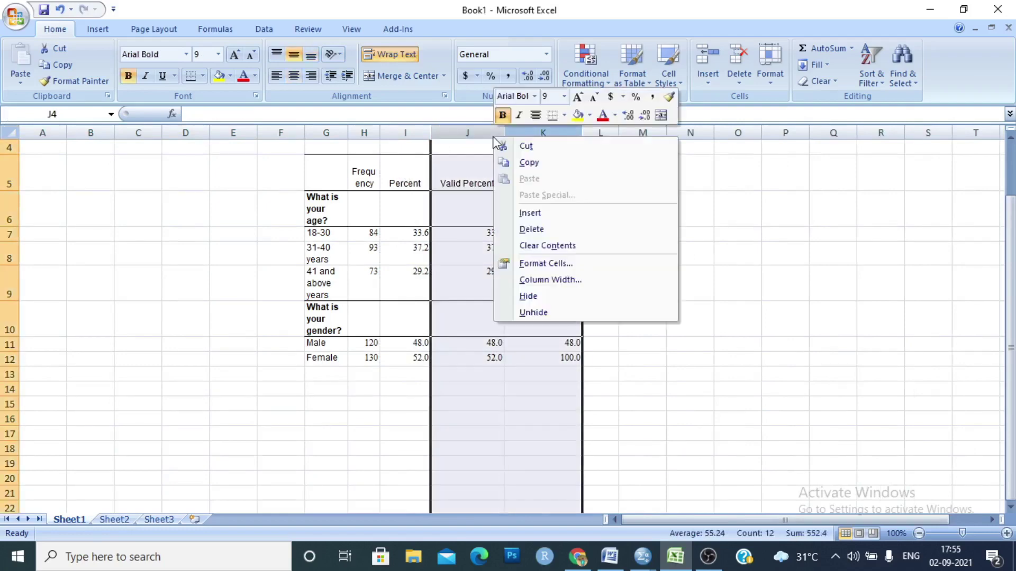
click(533, 231)
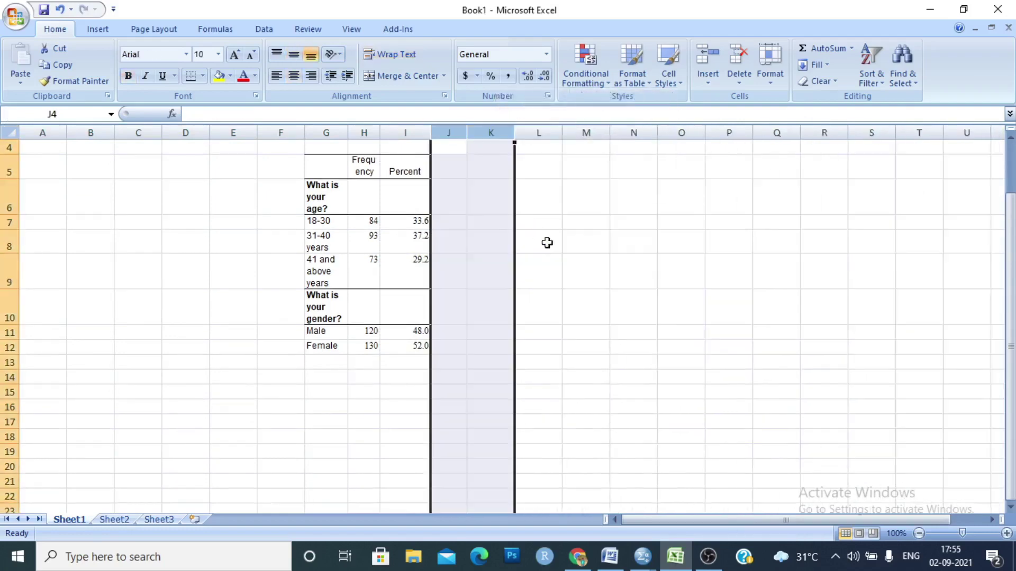
click(445, 166)
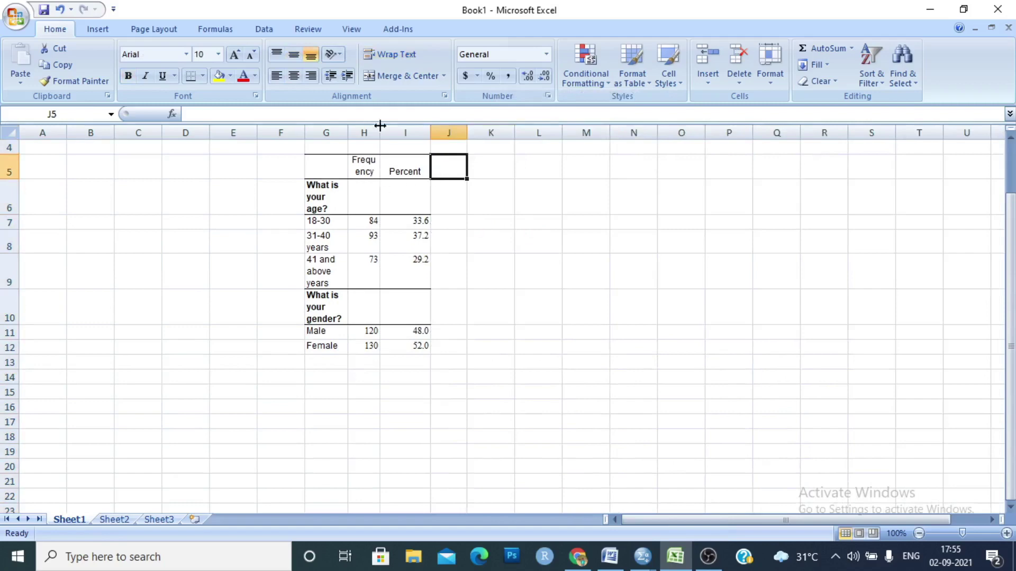
drag(381, 128, 408, 134)
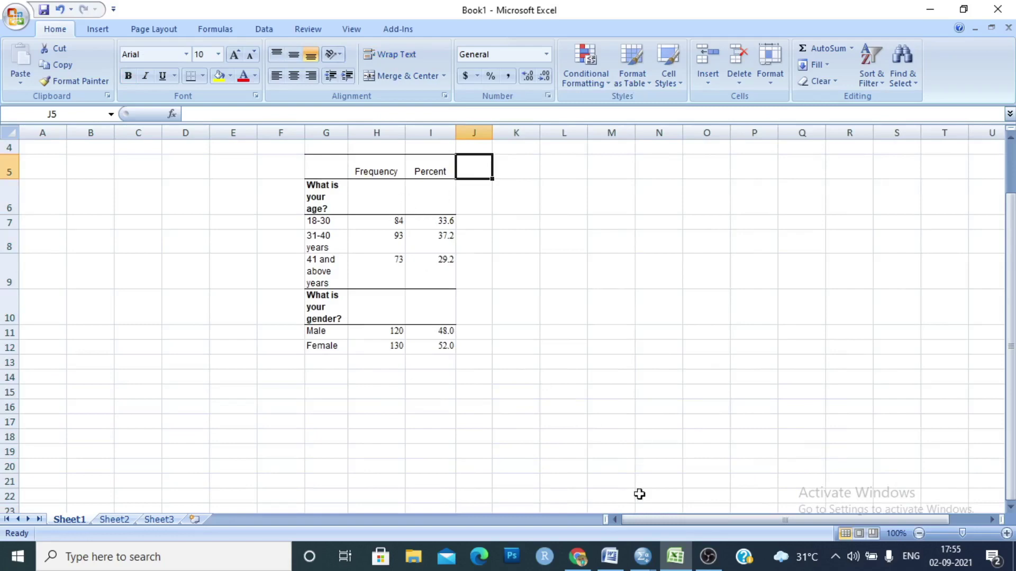
- Switch to the SPSS output viewer and copy the Statistics table above the frequency tables
click(642, 557)
click(693, 507)
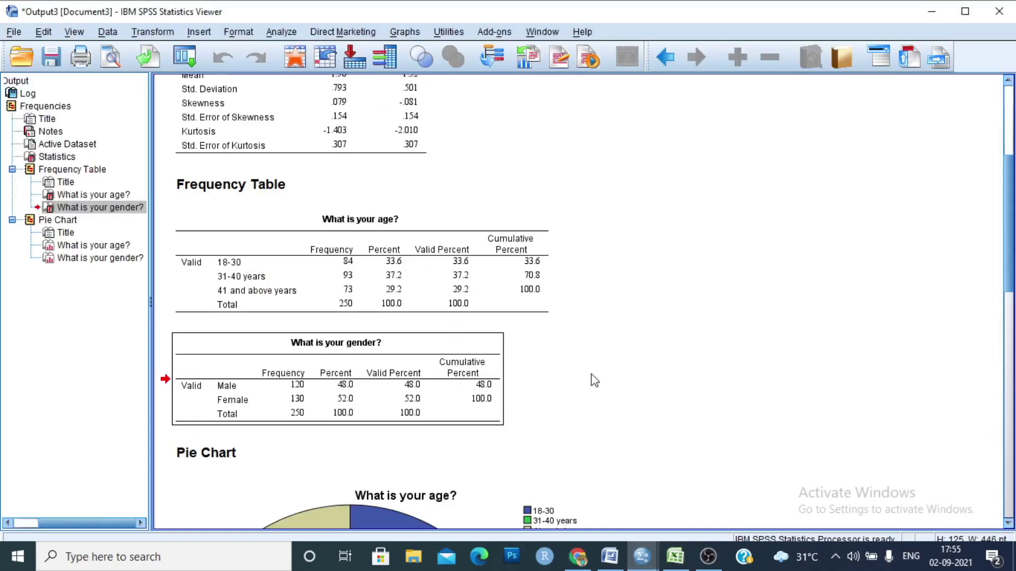
scroll(591, 379, up, 10)
click(339, 295)
right_click(339, 295)
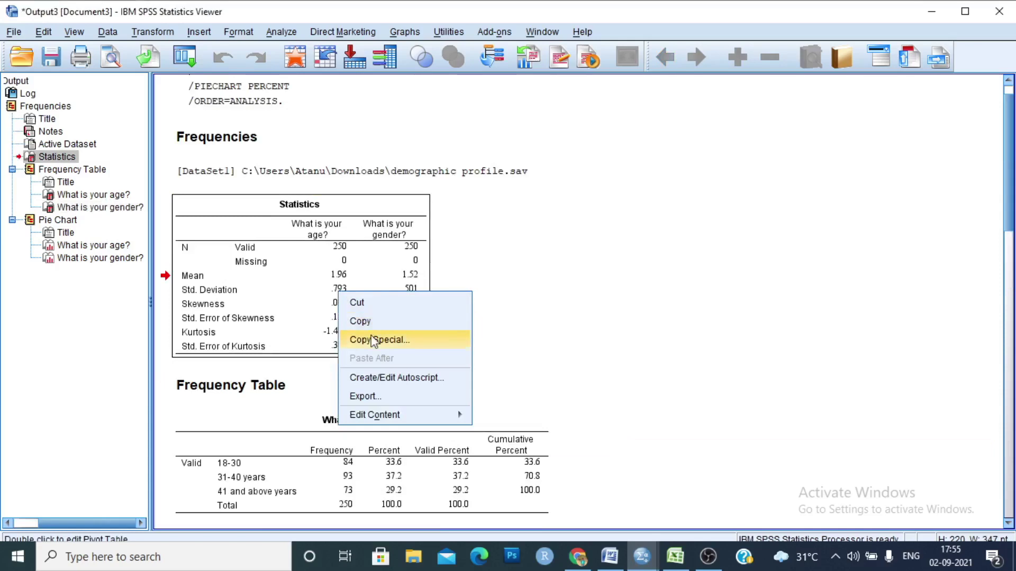
click(430, 319)
- Switch back to Excel and paste the copied Statistics table at cell O15
click(688, 562)
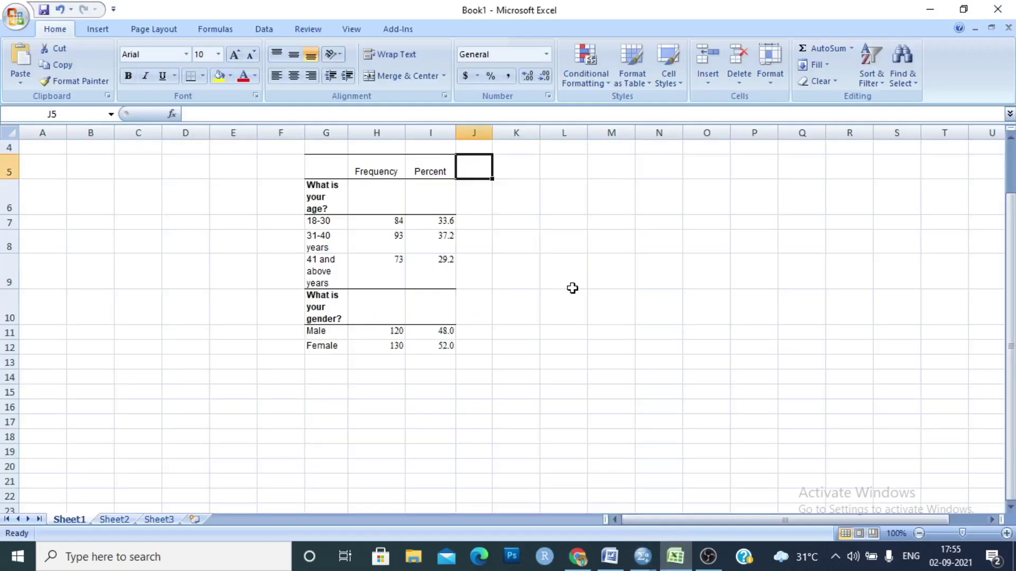
click(716, 400)
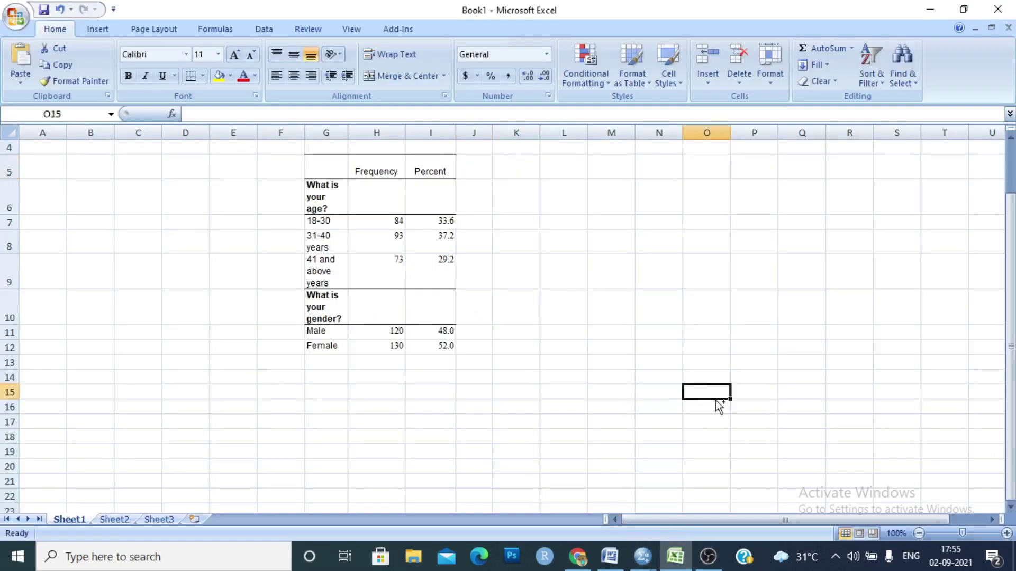
key(ctrl+v)
scroll(731, 323, down, 3)
click(758, 294)
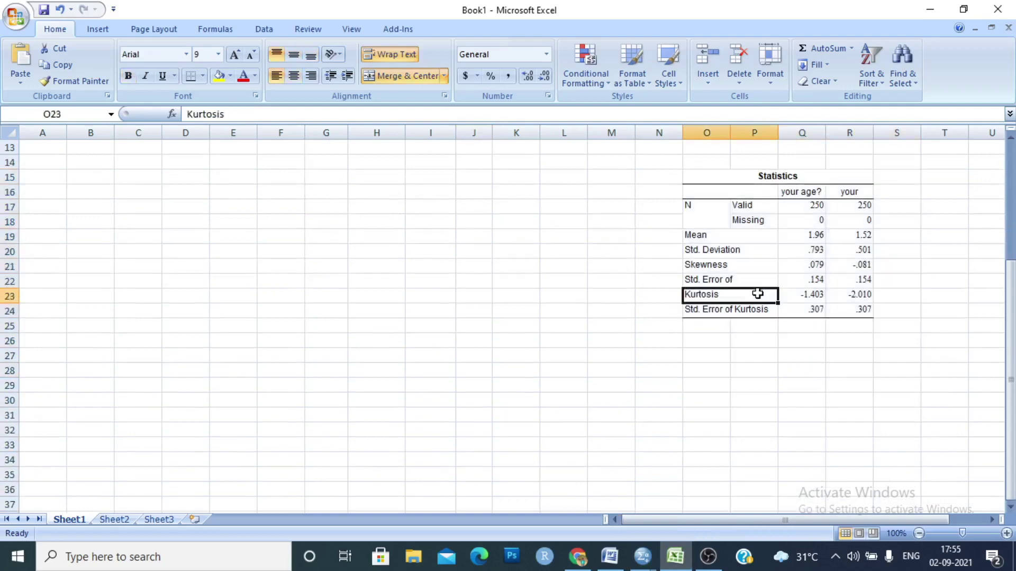
scroll(762, 304, up, 3)
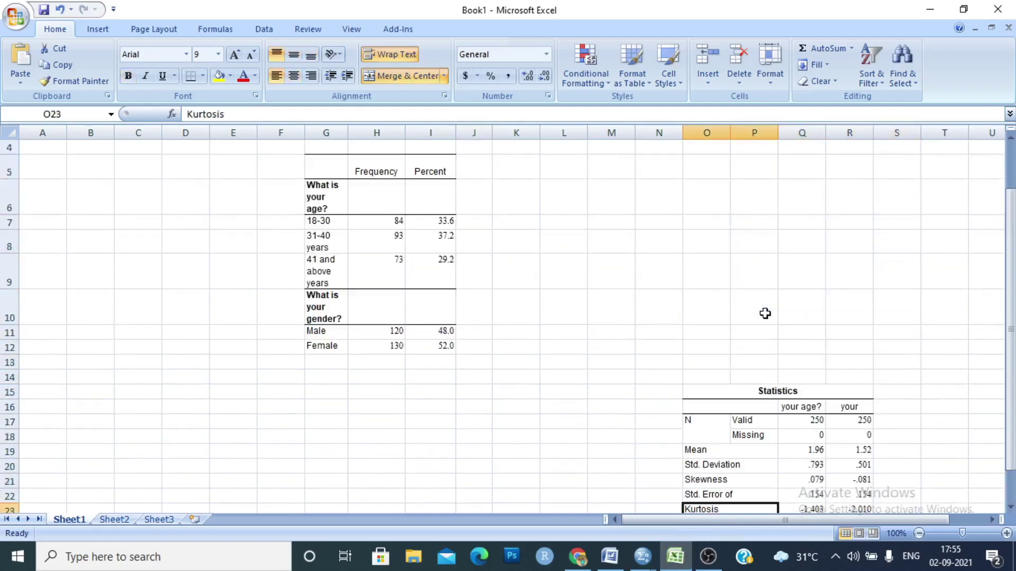
- Delete rows 17 and 18, which hold the N Valid and Missing counts of the statistics table
mouse_move(11, 422)
mouse_down()
mouse_move(11, 453)
mouse_move(18, 437)
mouse_up()
right_click(19, 437)
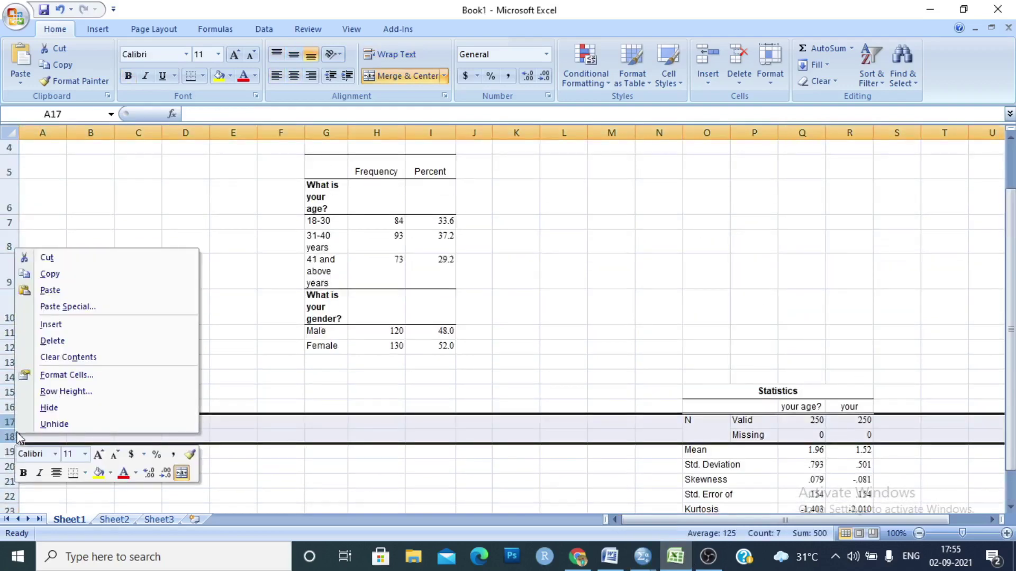
click(50, 340)
scroll(921, 418, down, 1)
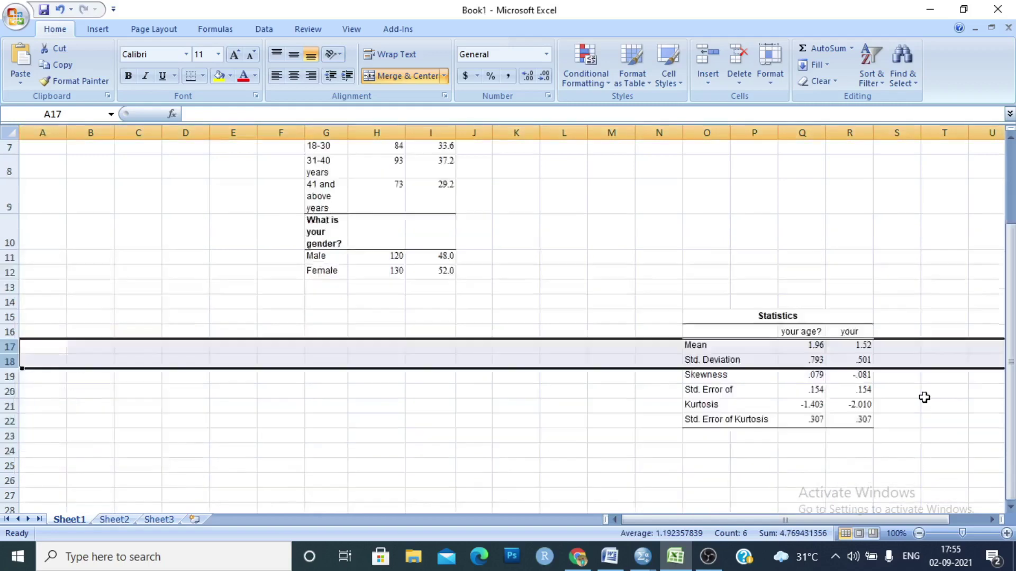
scroll(924, 398, down, 1)
click(779, 316)
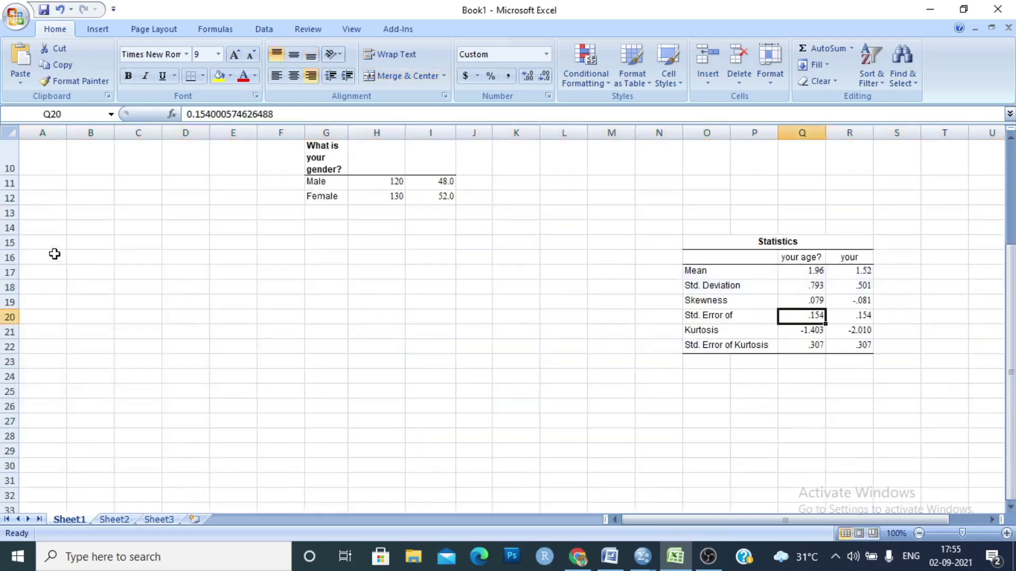
- Delete row 15, which holds the "Statistics" title
click(10, 242)
right_click(10, 244)
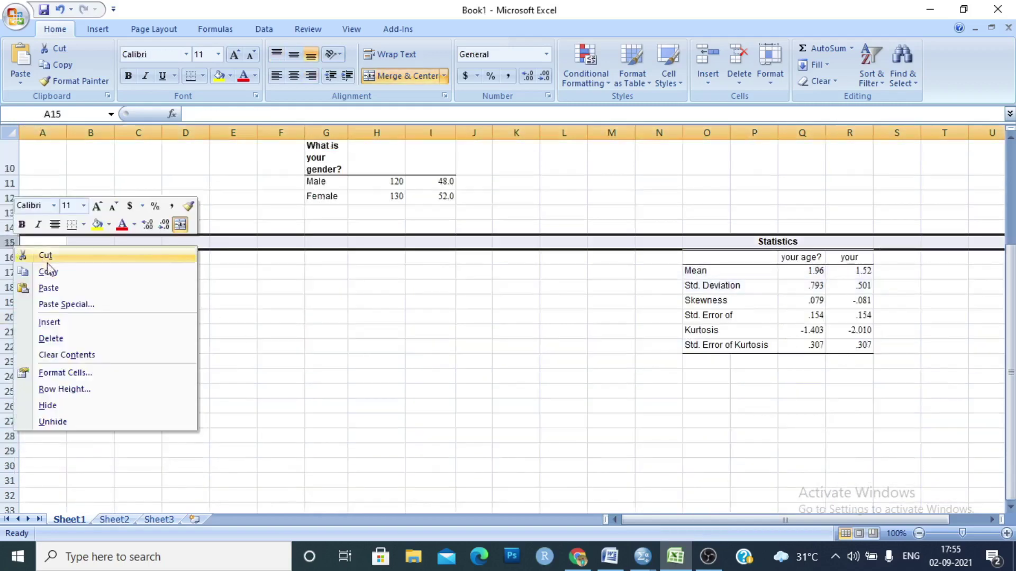
click(67, 343)
click(685, 331)
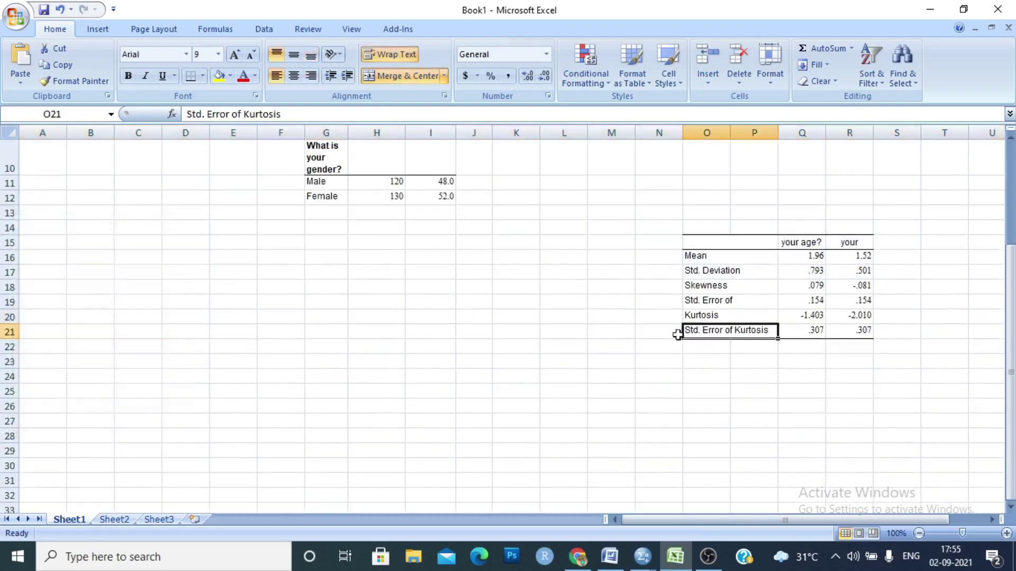
- Copy the statistics table in O15:R21, try to paste it transposed over itself, and select cell H19 as the new destination
drag(720, 249, 858, 331)
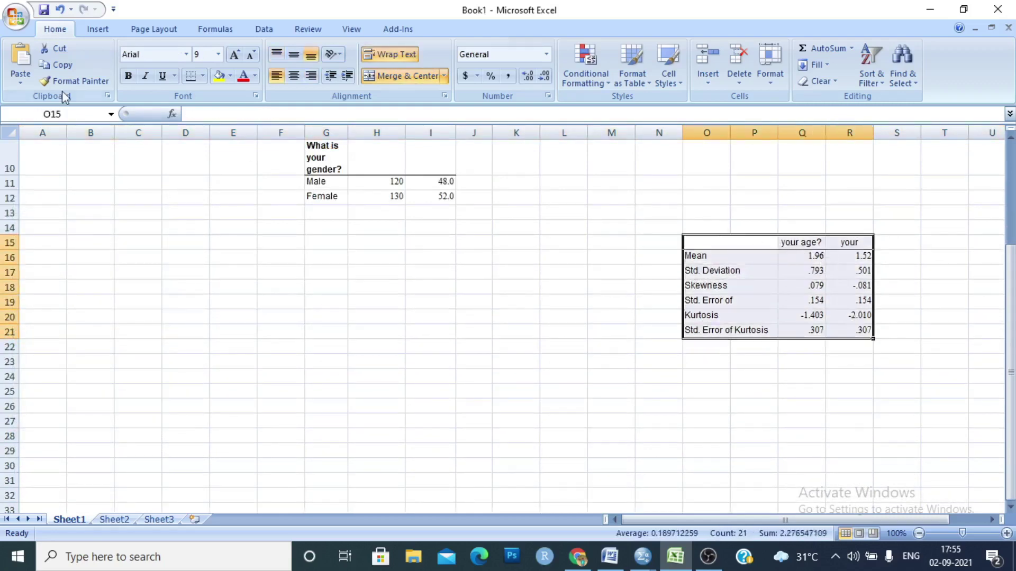
key(ctrl+c)
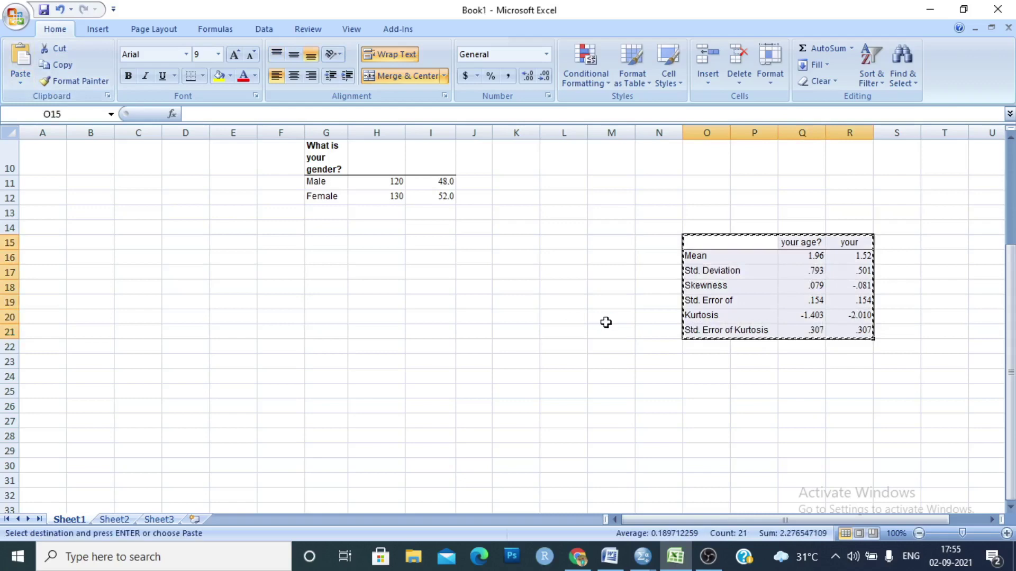
click(20, 78)
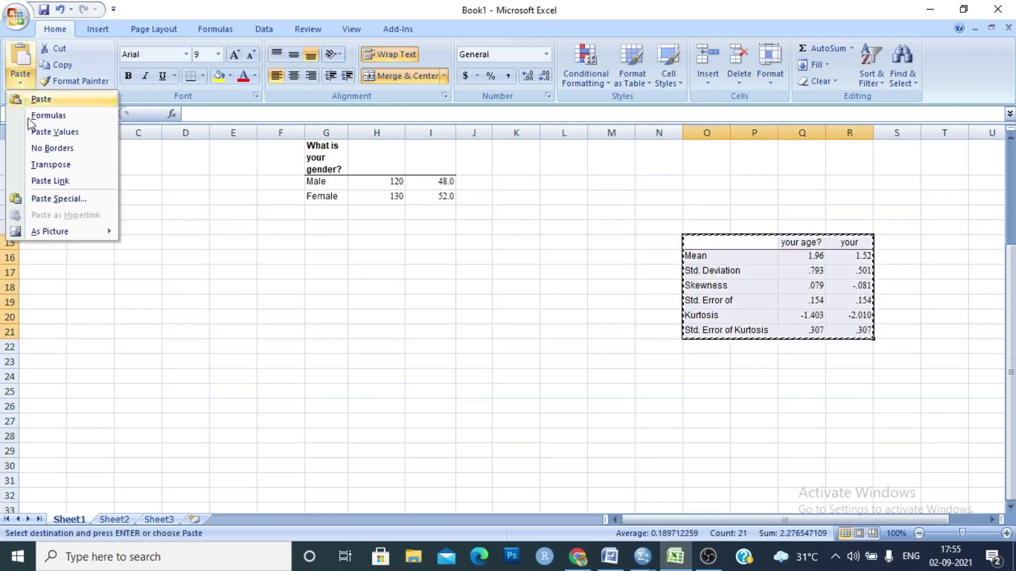
click(42, 165)
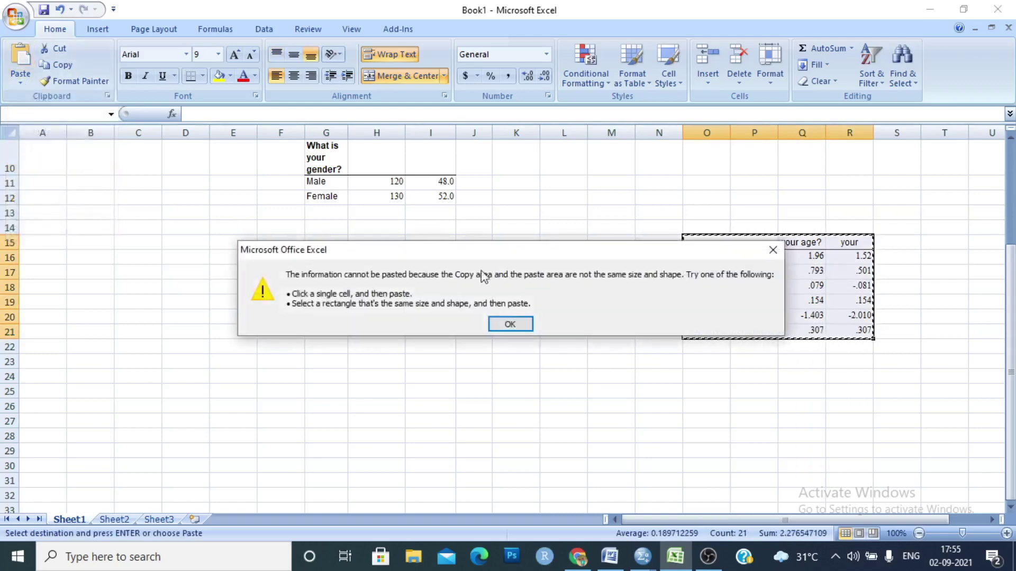
click(511, 324)
click(385, 301)
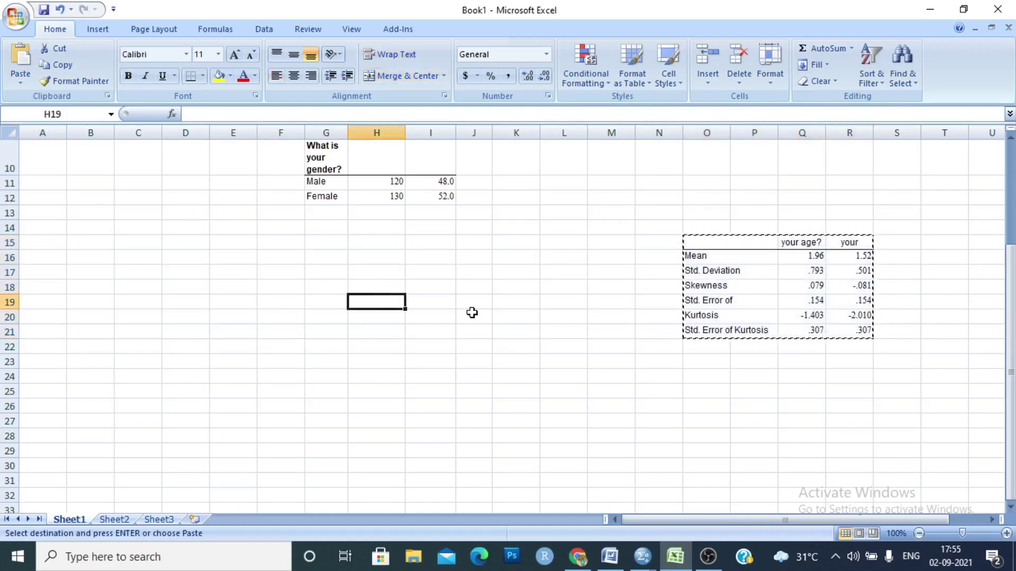
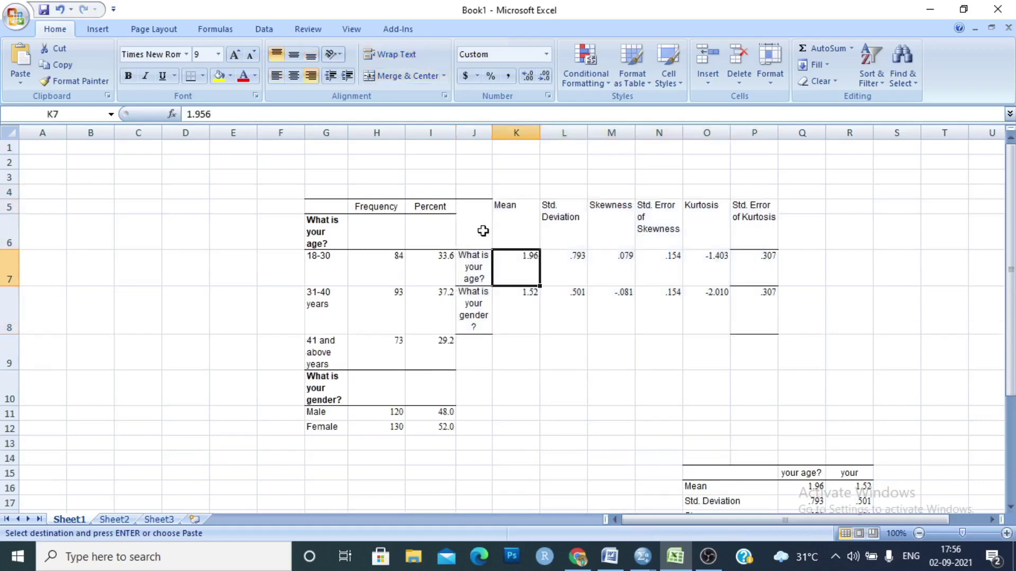
- Unmerge the statistics heading cells in J5:P6
drag(477, 229, 730, 231)
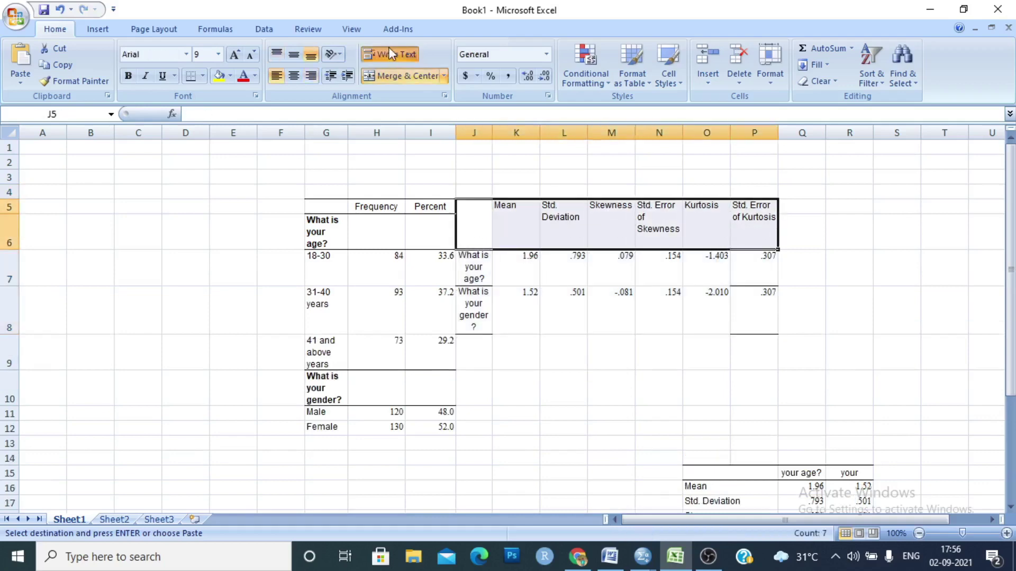
click(398, 77)
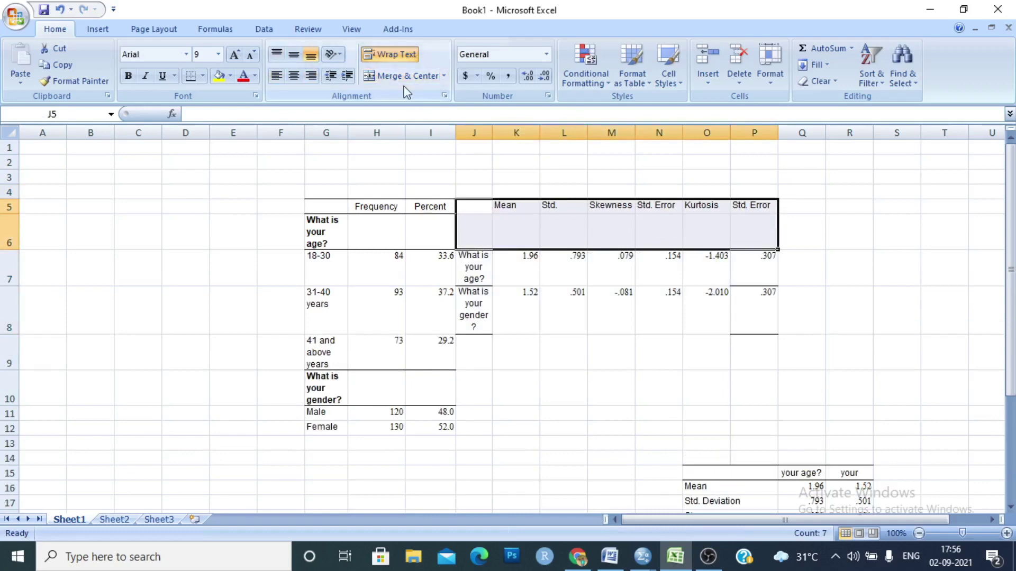
click(653, 245)
- Move the age statistics from K7:P7 up to the "What is your age?" row, starting at K6
drag(527, 268, 758, 273)
key(ctrl+c)
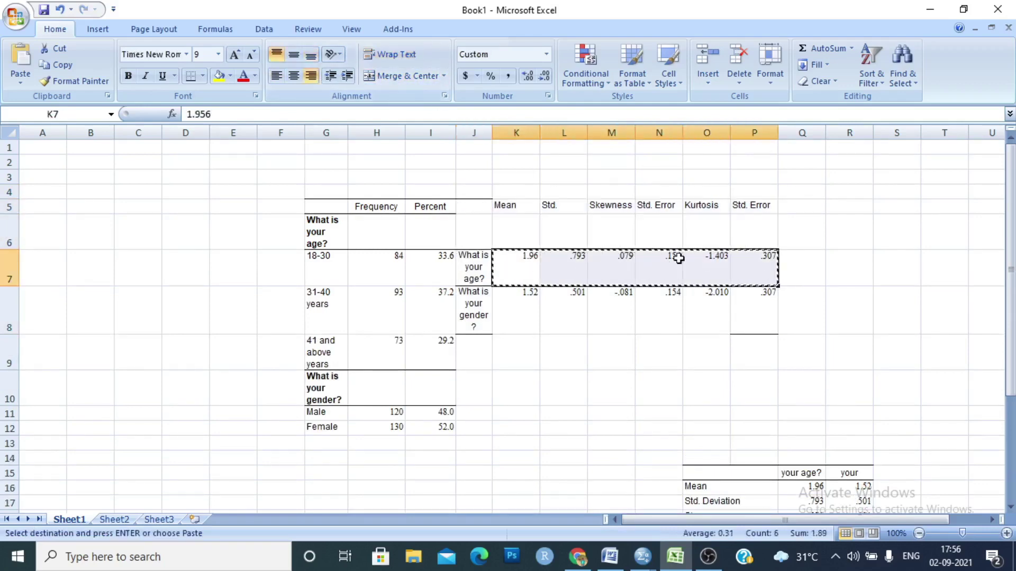
click(508, 231)
key(ctrl+v)
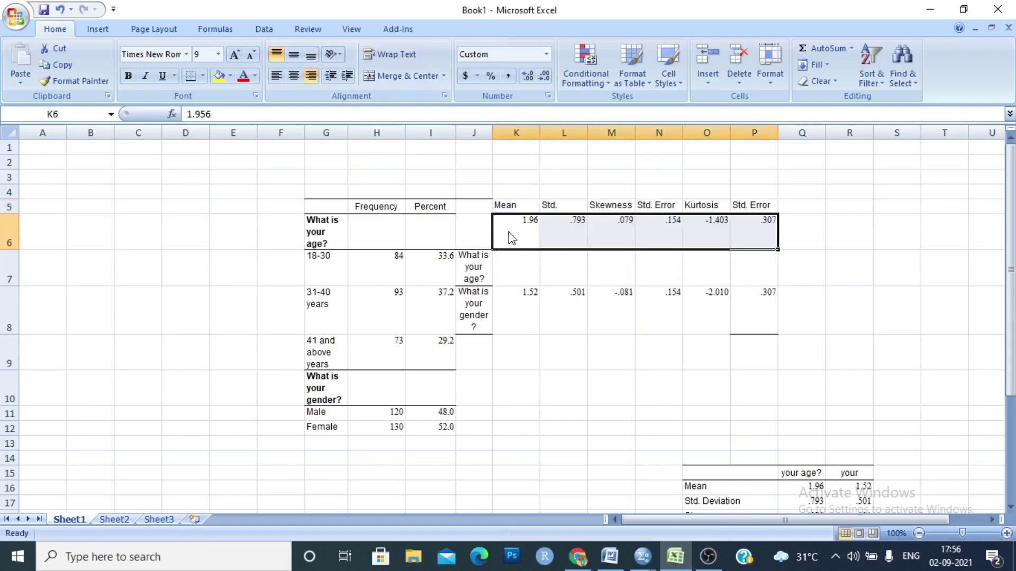
- Move the gender statistics from K8:P8 to the "What is your gender?" row, starting at K10
click(529, 312)
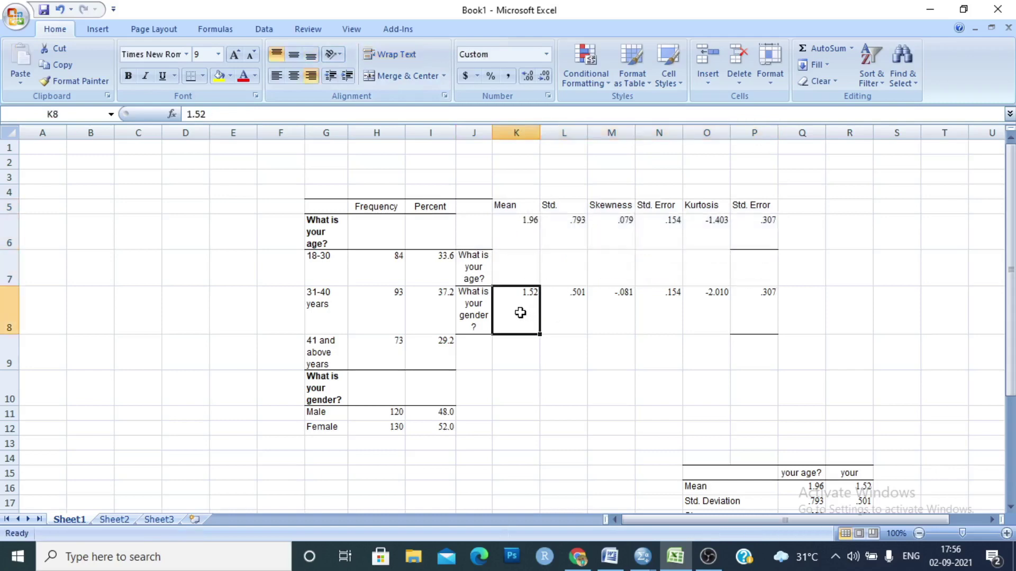
drag(530, 313, 753, 309)
key(ctrl+x)
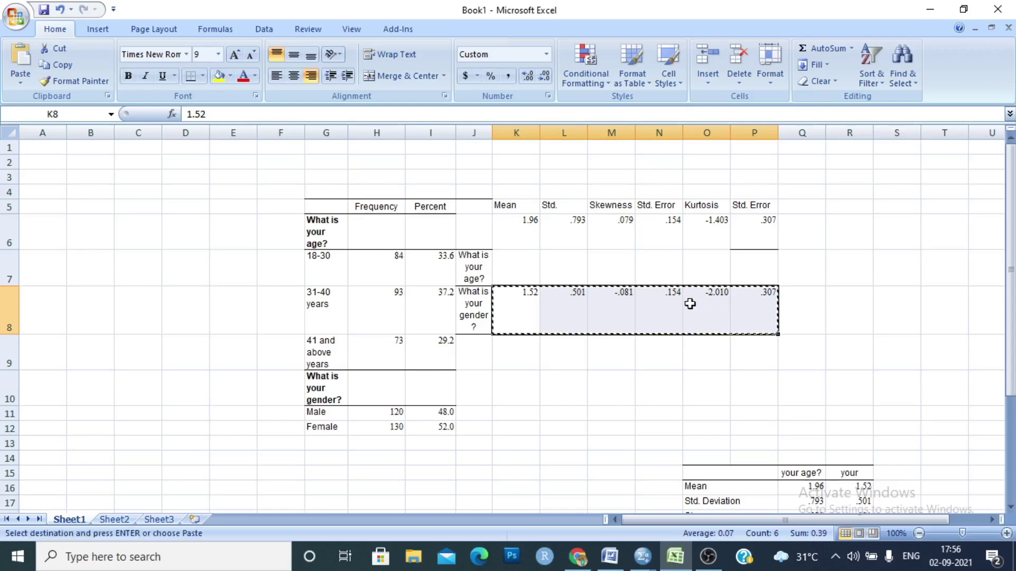
click(509, 389)
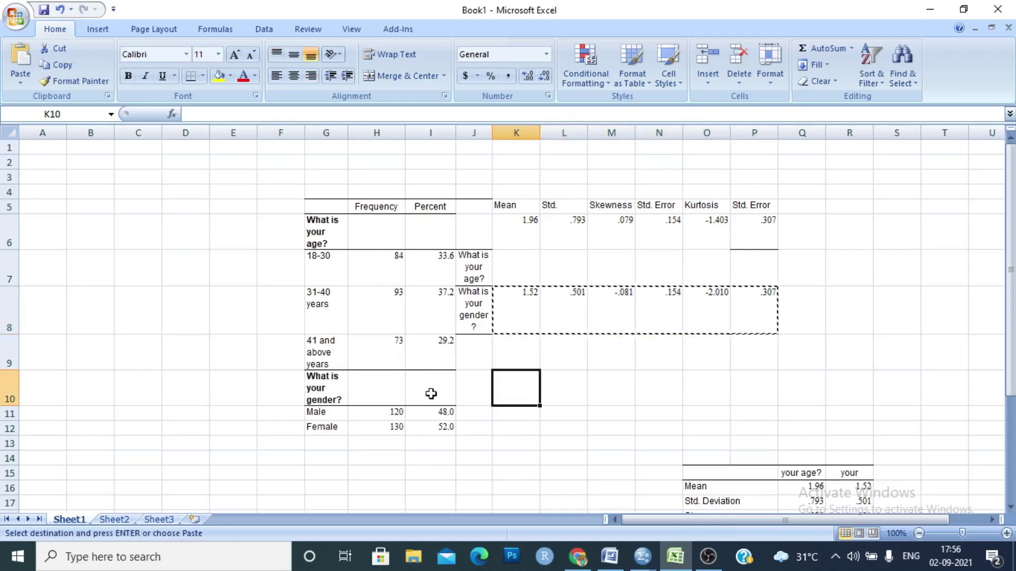
key(ctrl+v)
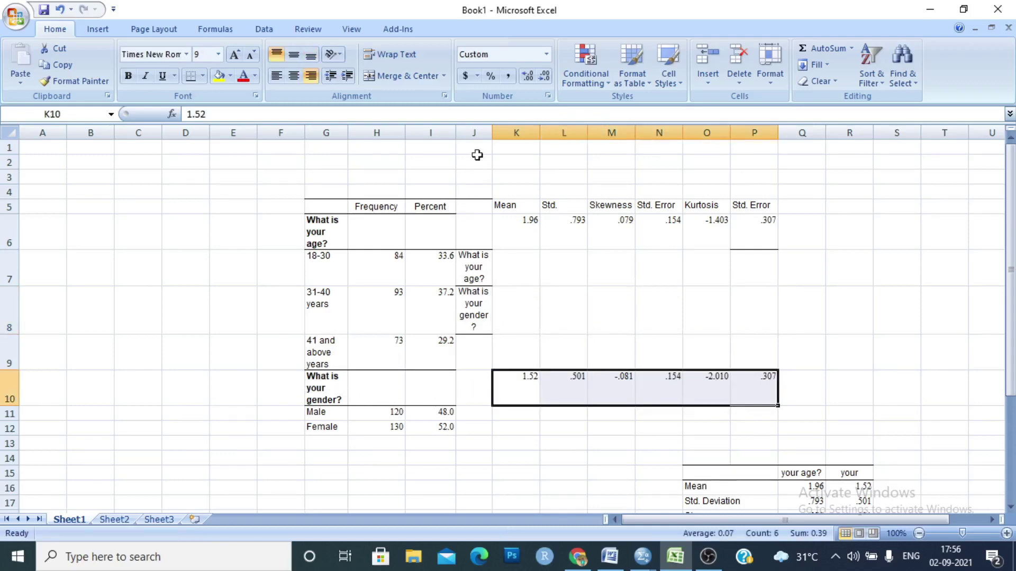
- Delete column J, which holds the repeated age and gender question labels
click(474, 133)
right_click(476, 133)
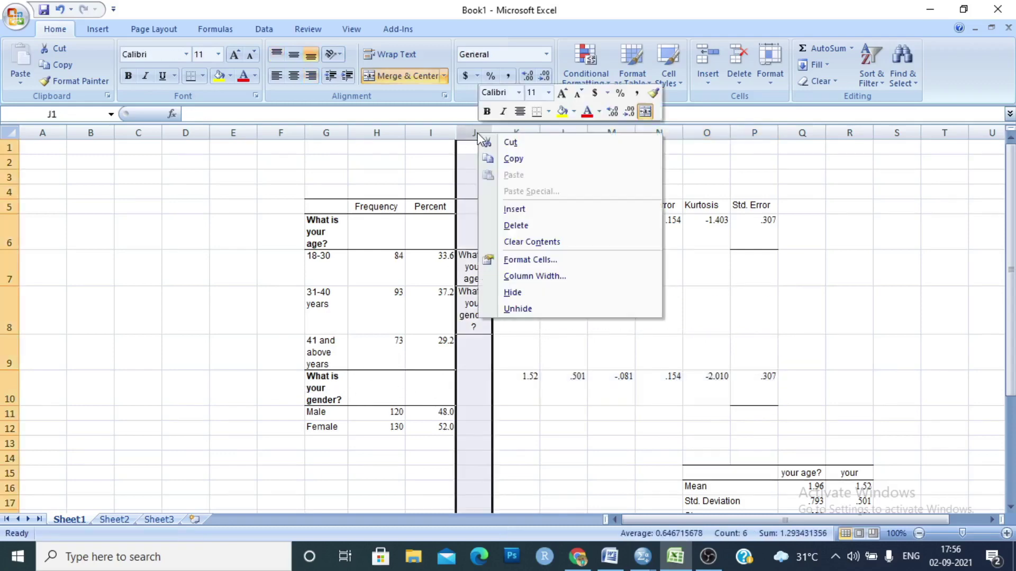
click(522, 228)
click(582, 298)
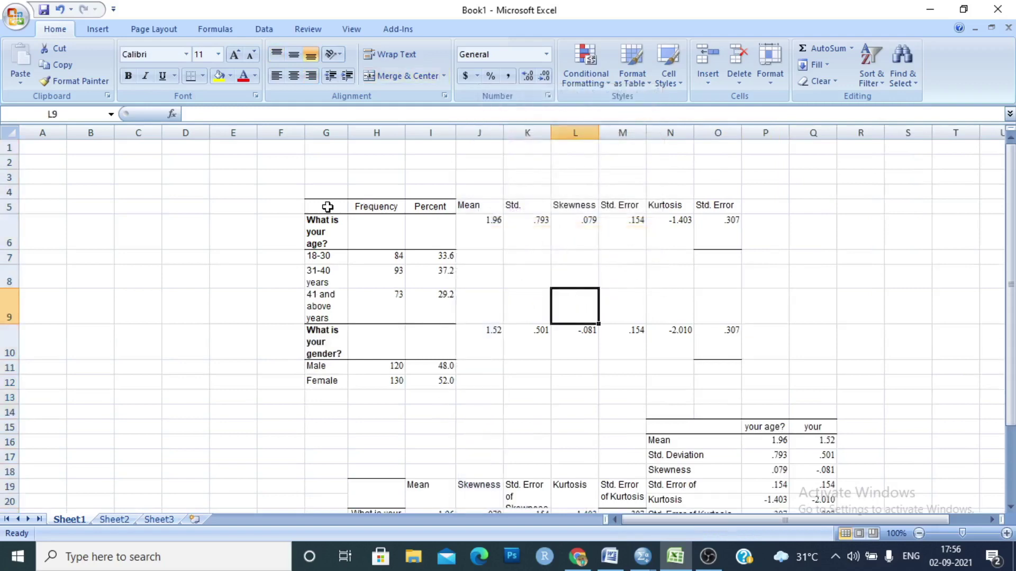
- Delete column M, which holds the standard error of skewness in the combined table
drag(328, 206, 702, 380)
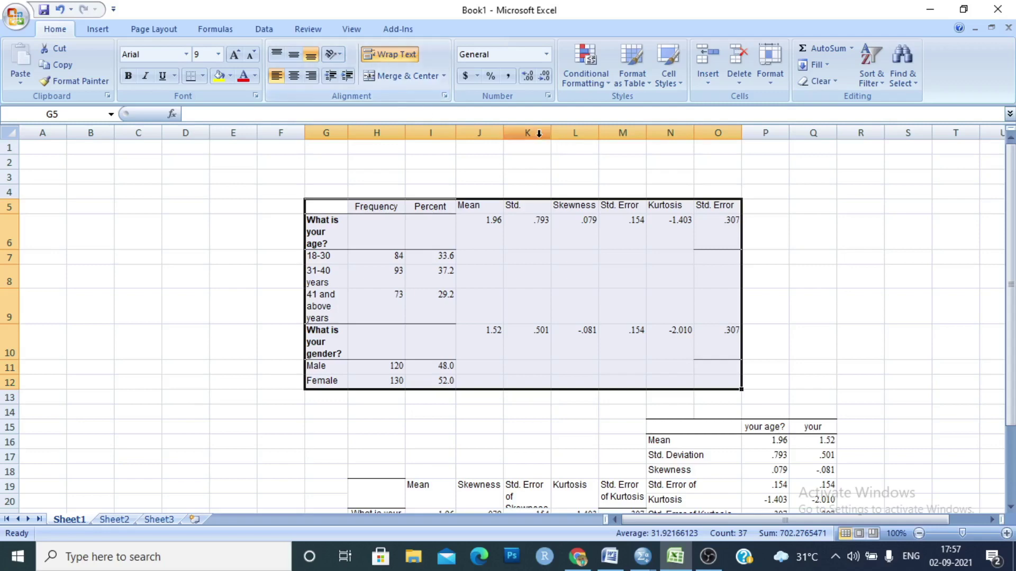
click(622, 130)
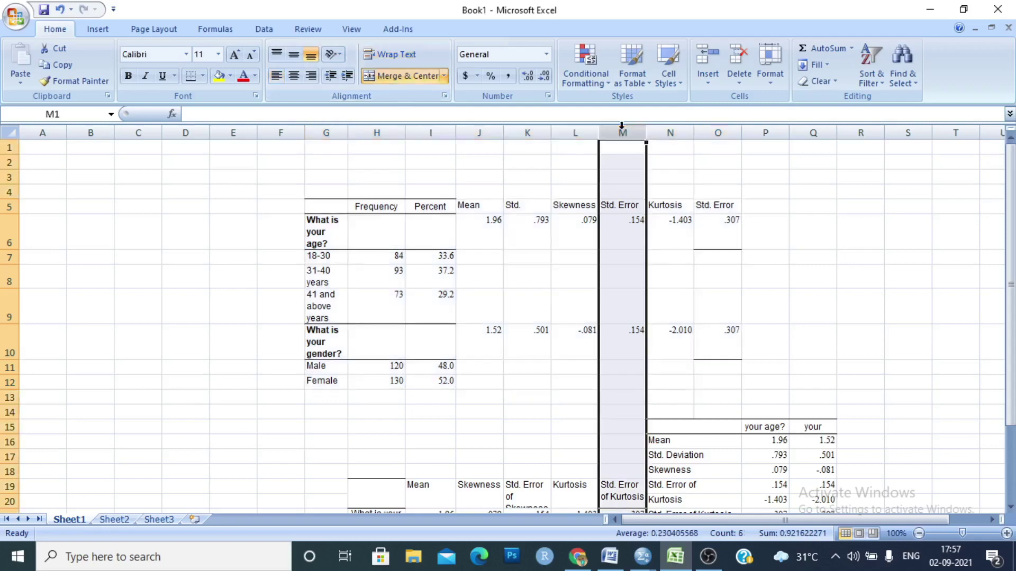
right_click(622, 129)
click(672, 225)
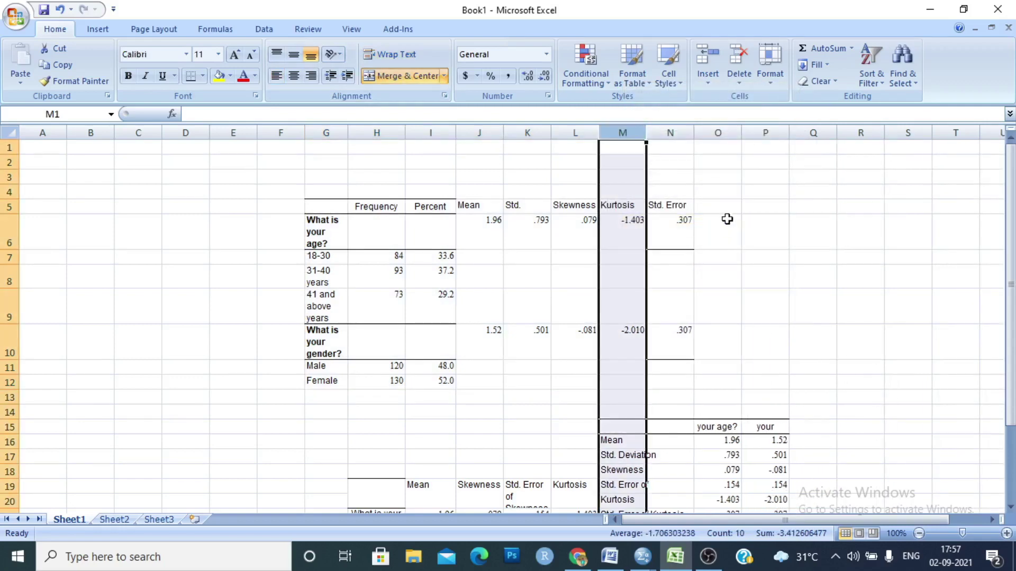
- Delete column N, which holds the standard error of kurtosis in the combined table
click(664, 132)
right_click(662, 134)
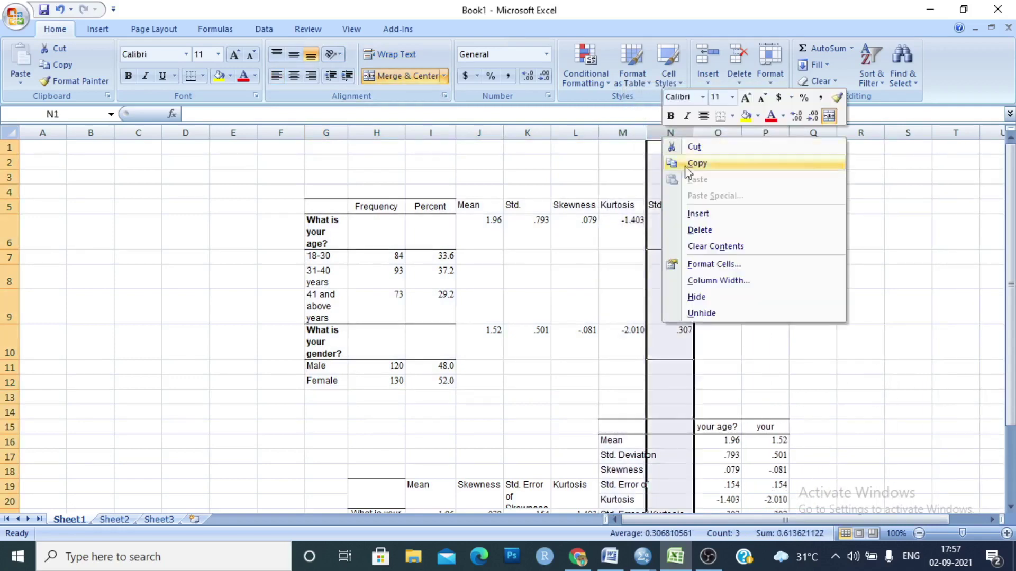
click(700, 230)
click(829, 277)
- Remove all borders from the combined table in G5:M12
drag(338, 208, 608, 382)
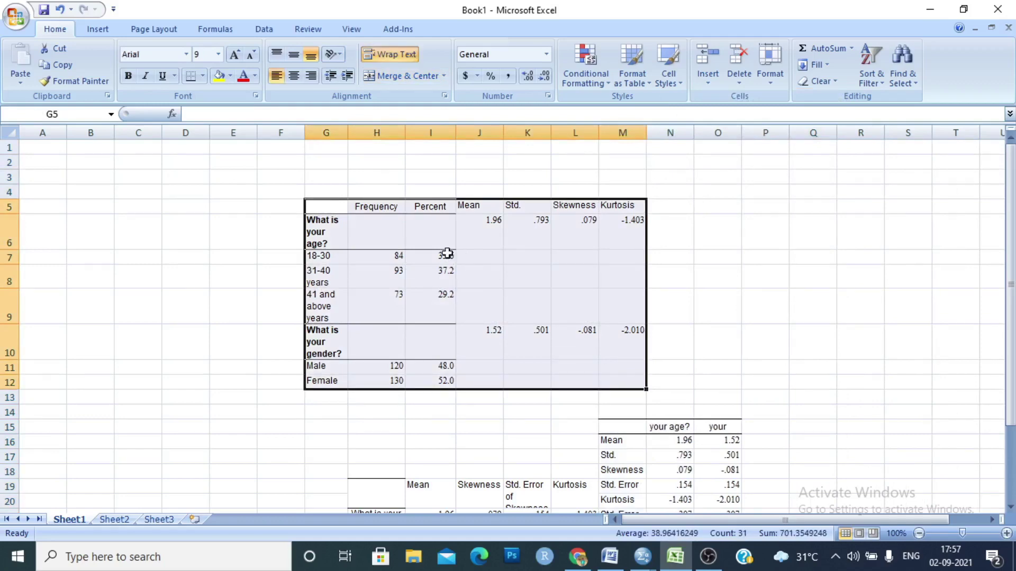
click(203, 76)
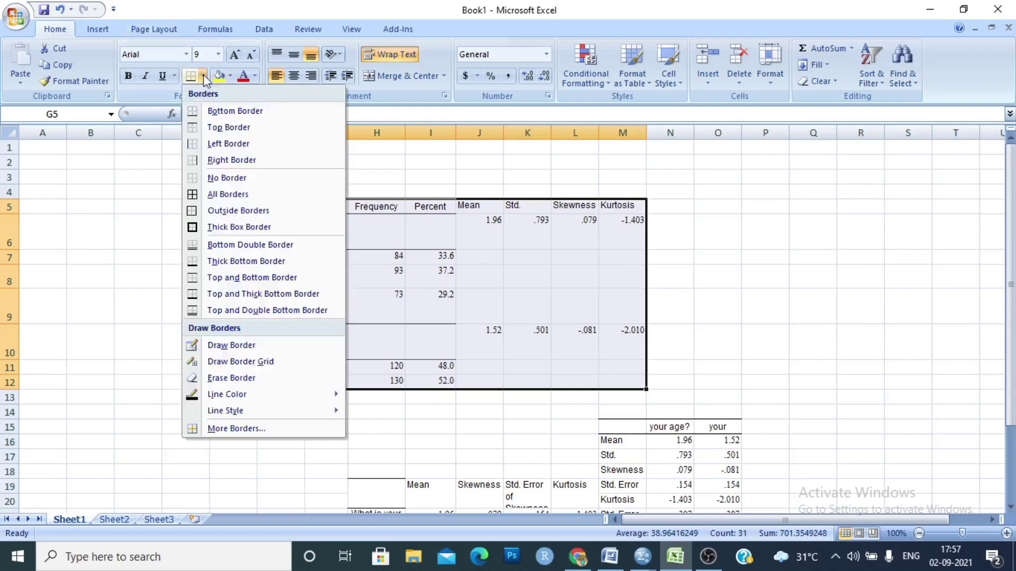
click(230, 179)
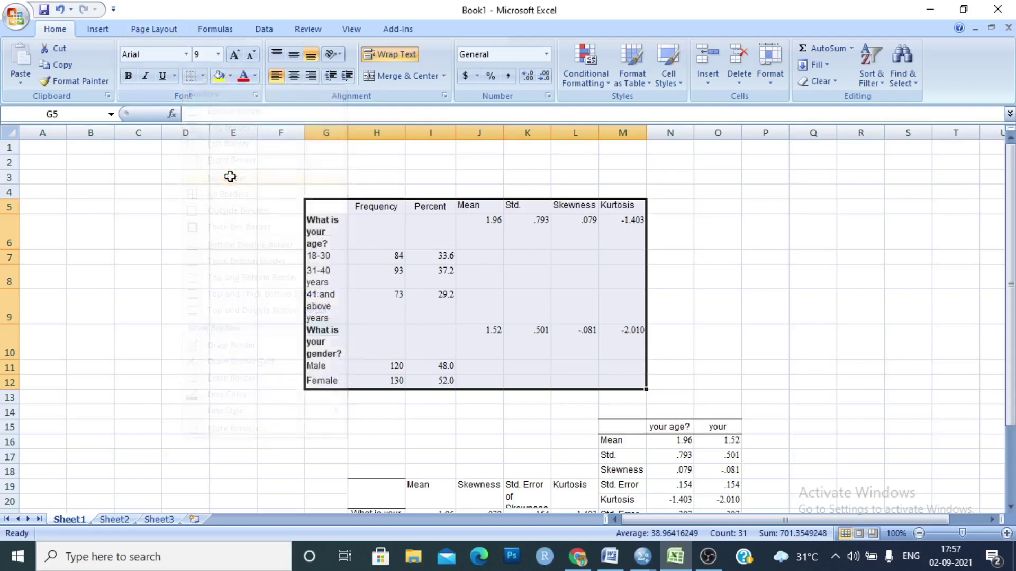
- Set the combined table's font to Times New Roman, size 9
click(186, 54)
text(T)
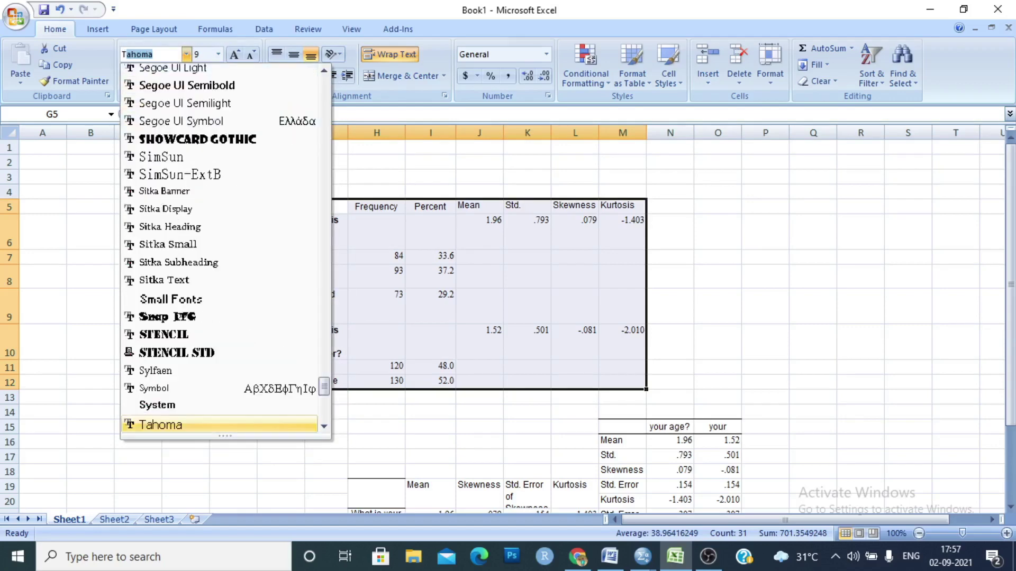
text(imes New R)
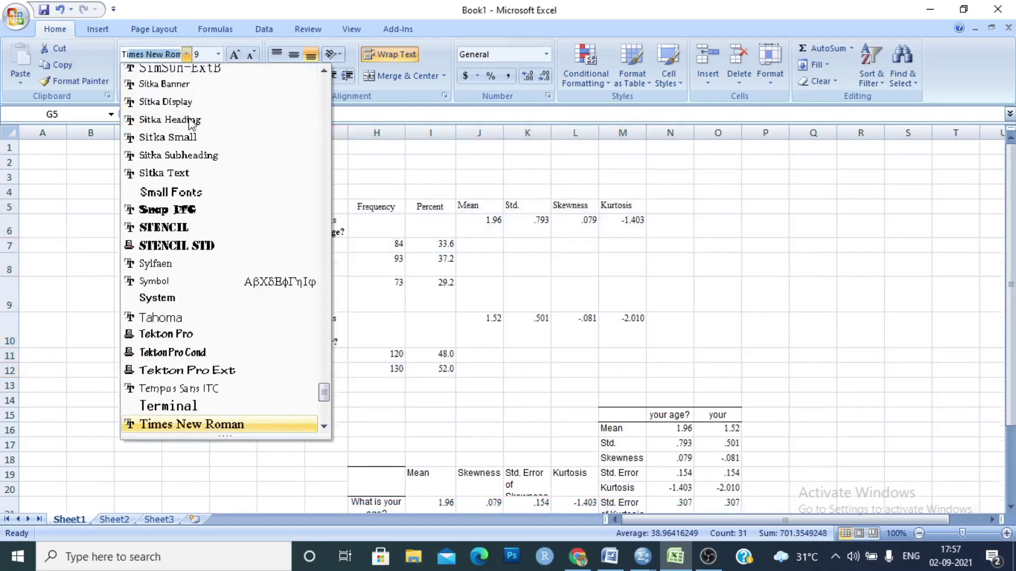
click(222, 427)
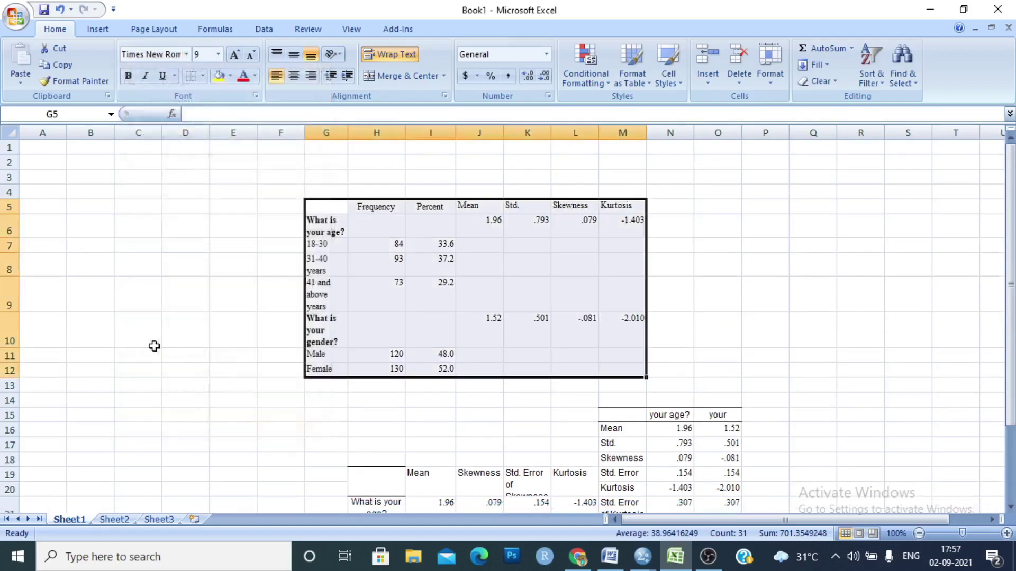
click(220, 54)
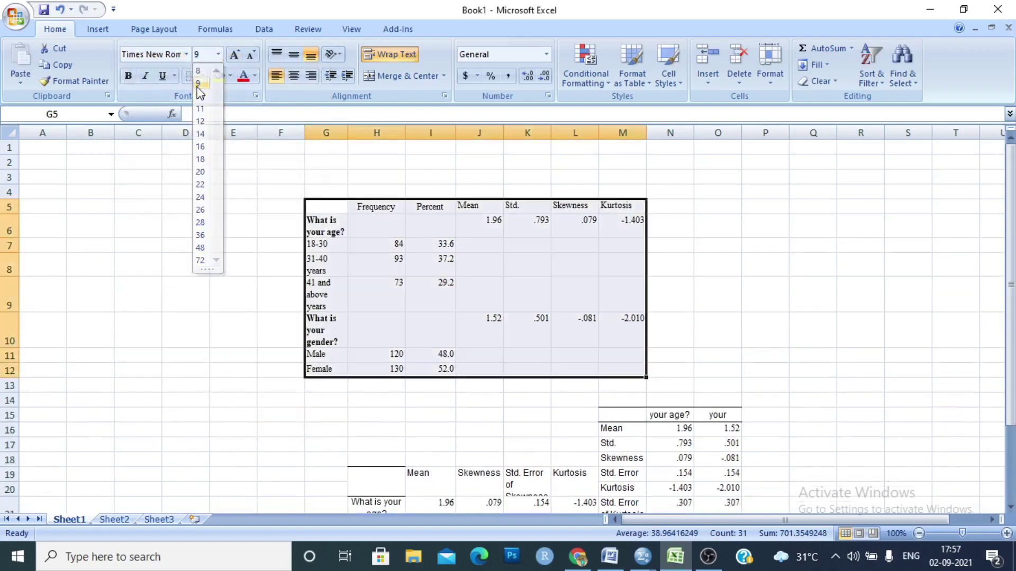
click(199, 84)
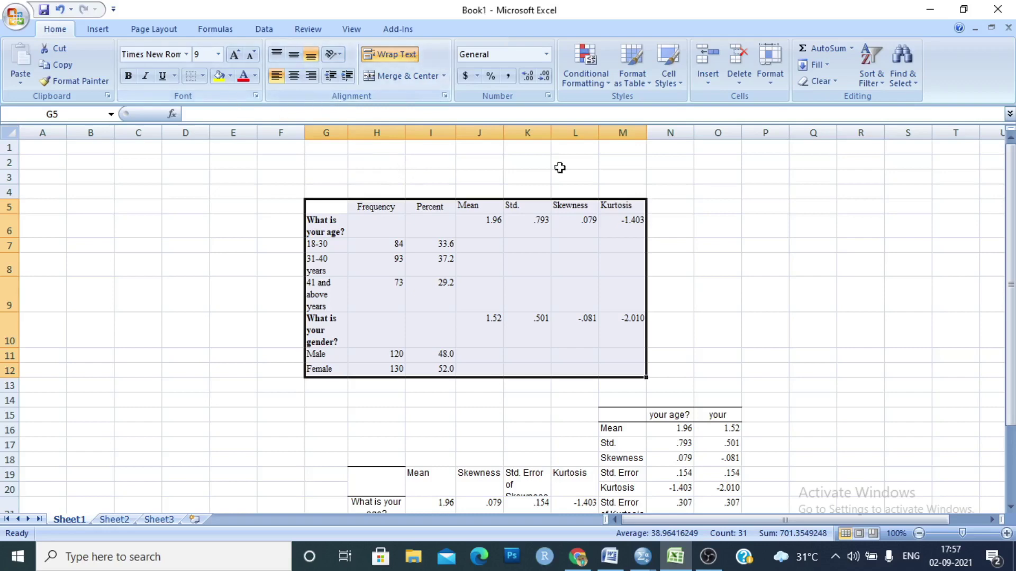
- AutoFit the row heights and column widths of the combined table
click(779, 85)
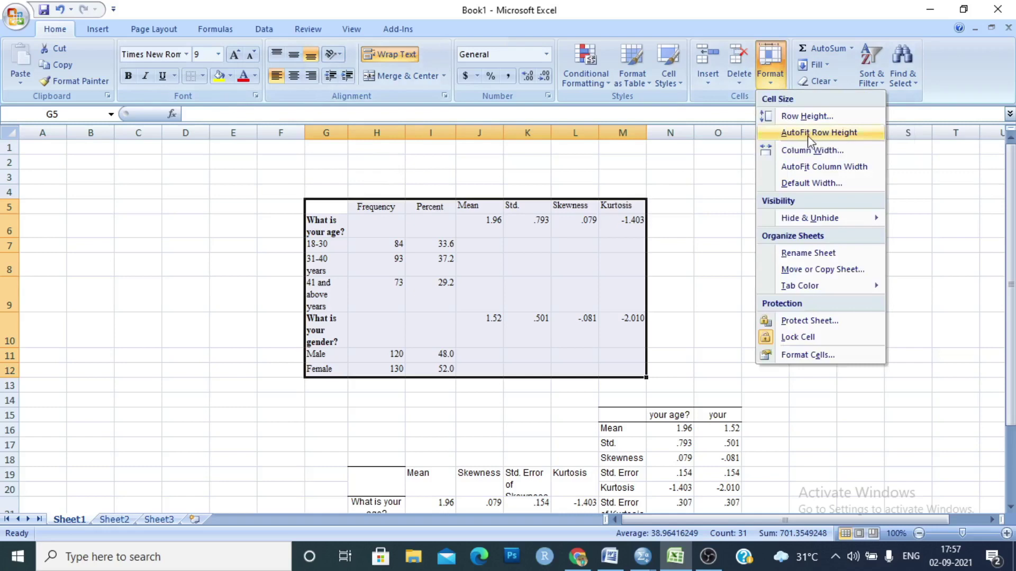
click(807, 134)
click(770, 66)
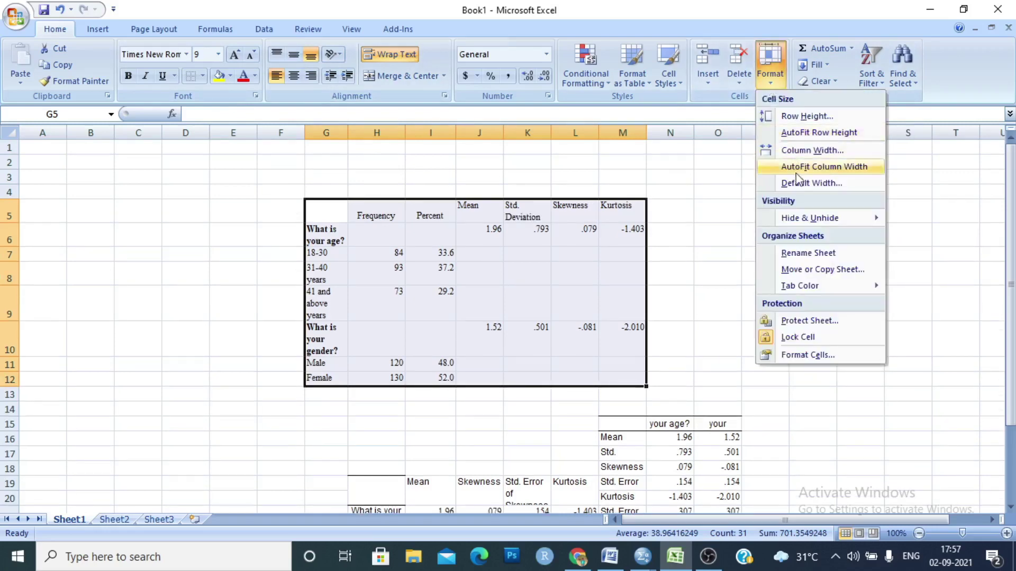
click(828, 168)
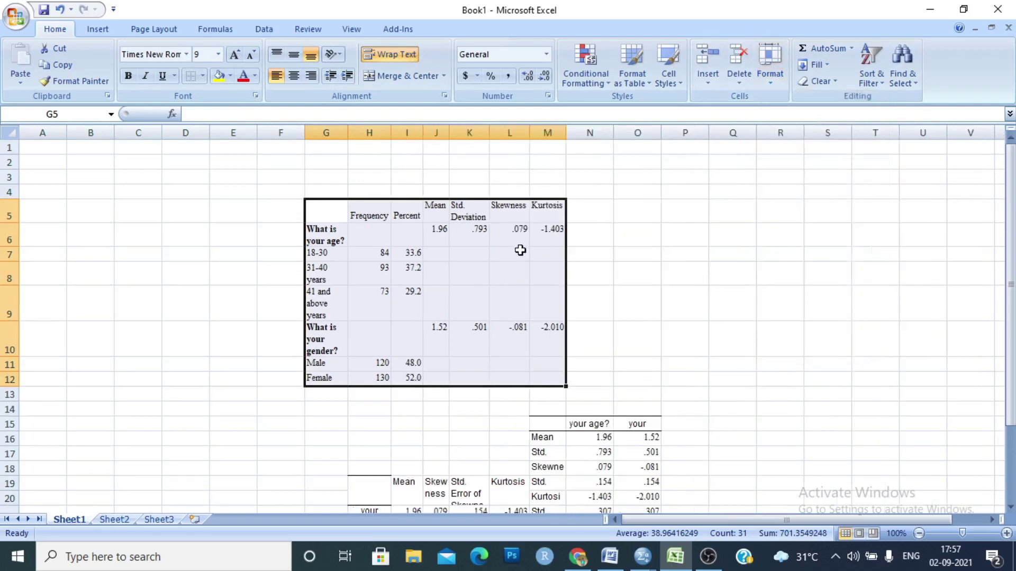
click(426, 265)
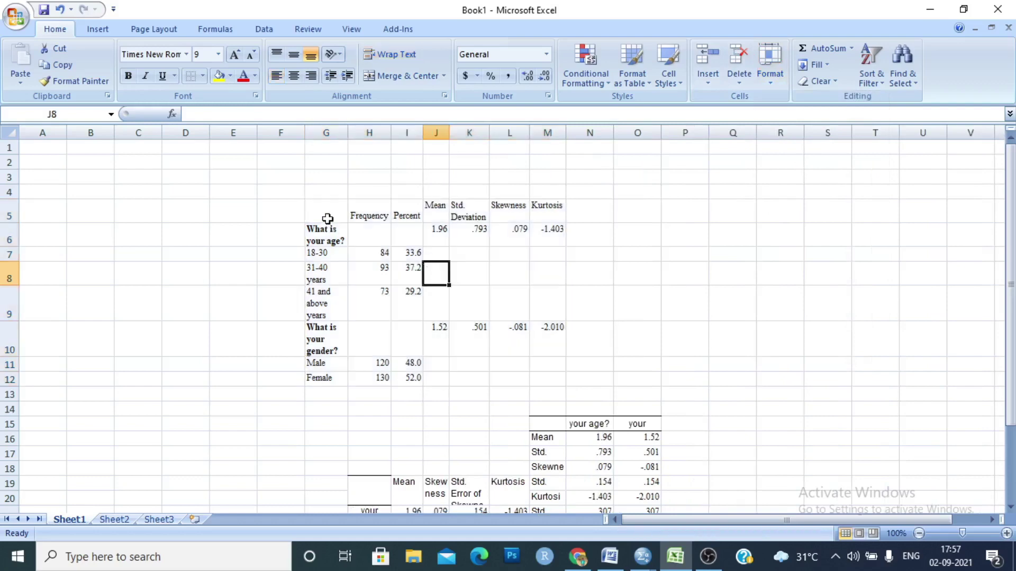
- Top-align the header row G5:M5 and give it a top and bottom border
drag(326, 215, 553, 217)
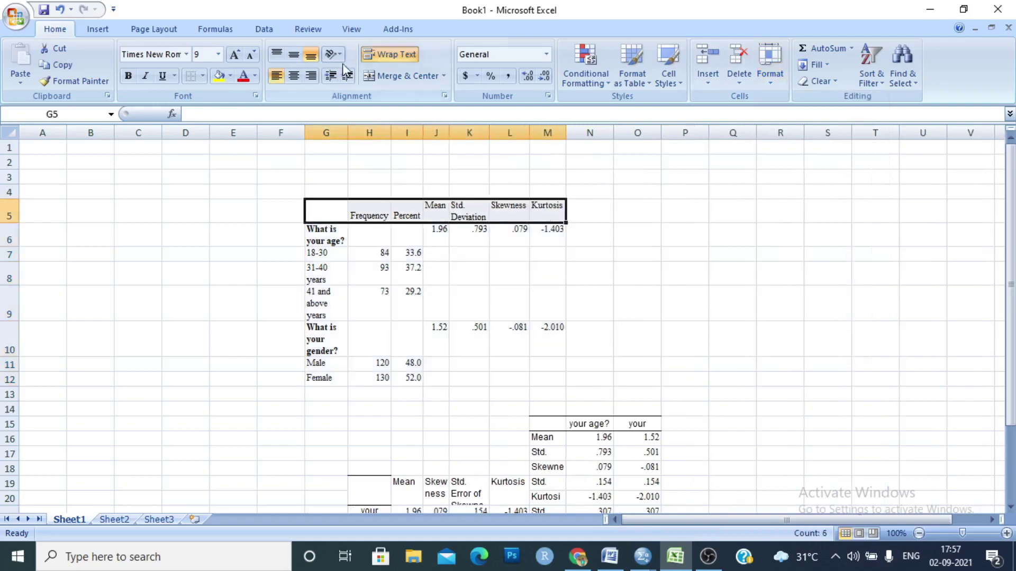
click(203, 75)
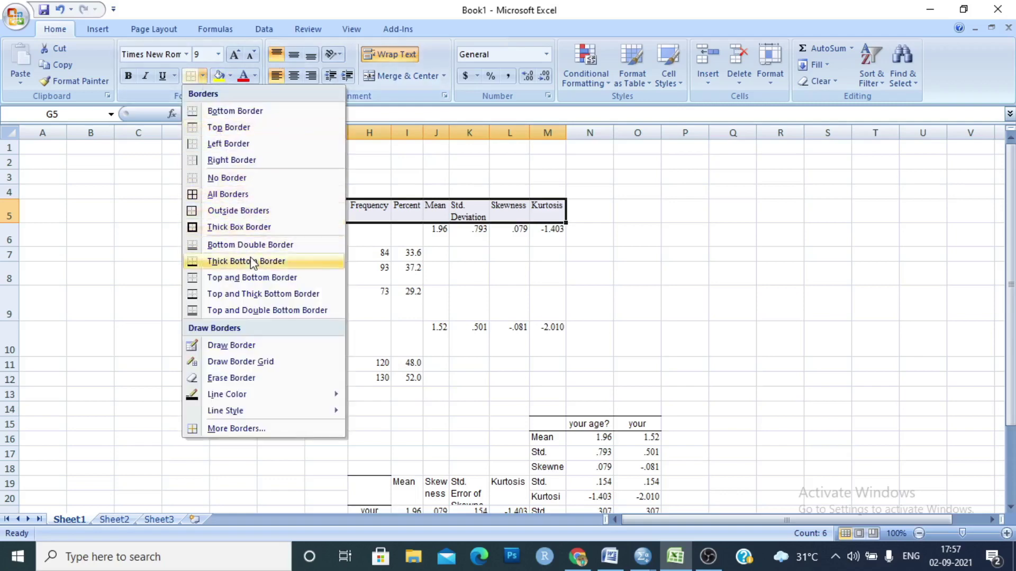
click(284, 277)
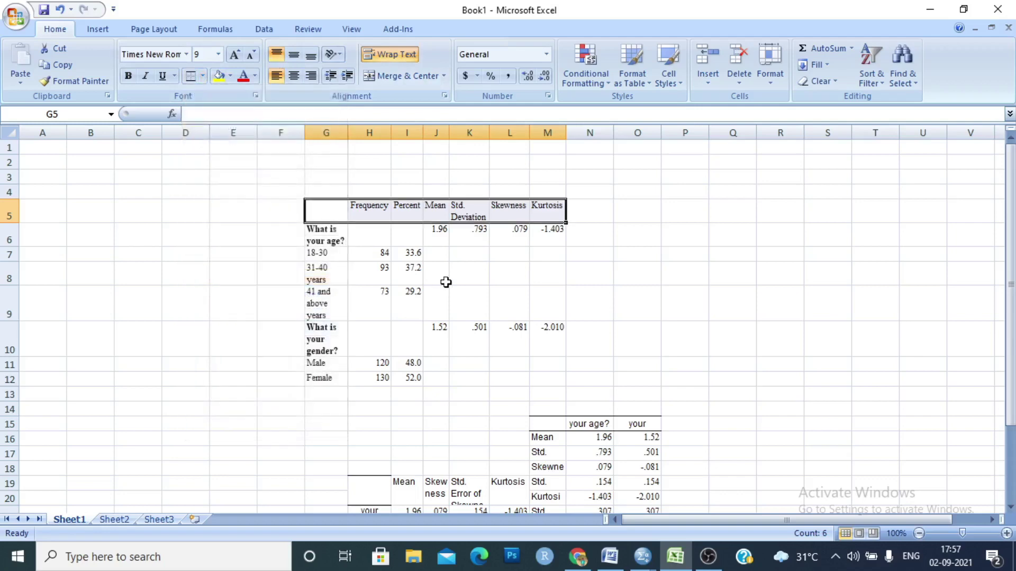
- Add a bottom border to the table's last row, G12:M12
drag(325, 378, 544, 379)
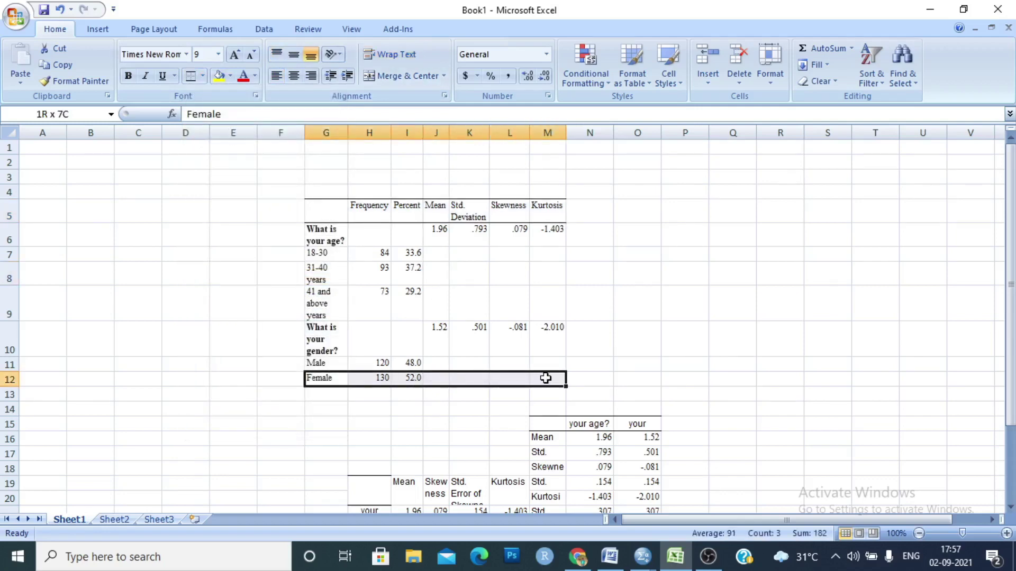
click(203, 78)
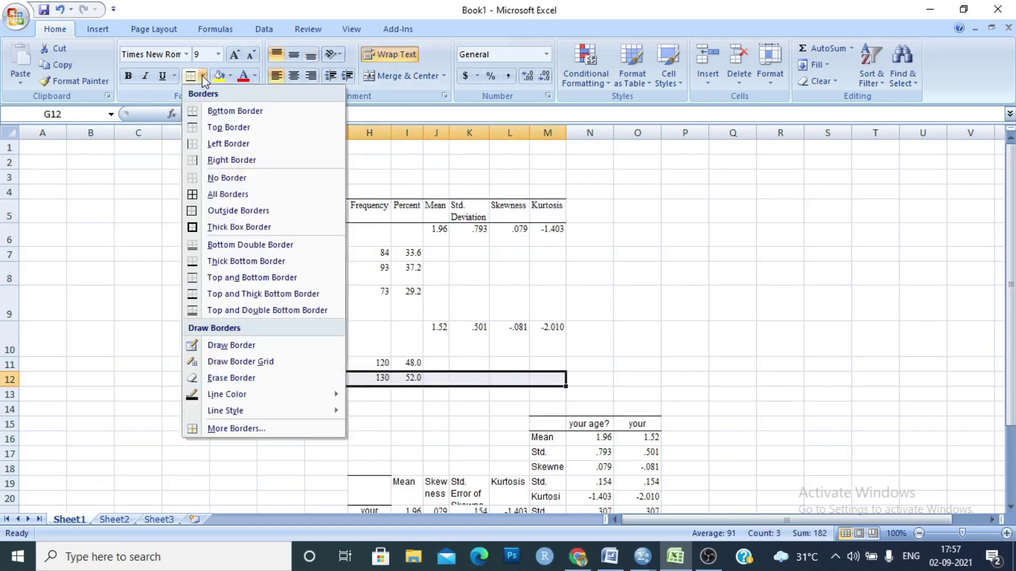
click(237, 112)
click(524, 306)
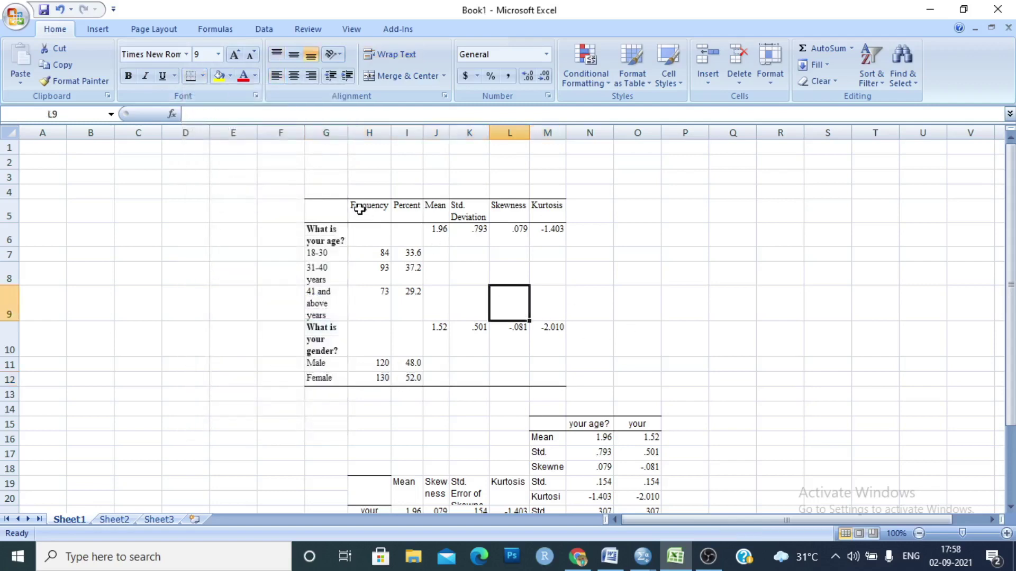
- Copy the combined table G5:M12 and paste it into the Word document below the "What is your gender?" table
drag(336, 209, 557, 381)
key(ctrl+c)
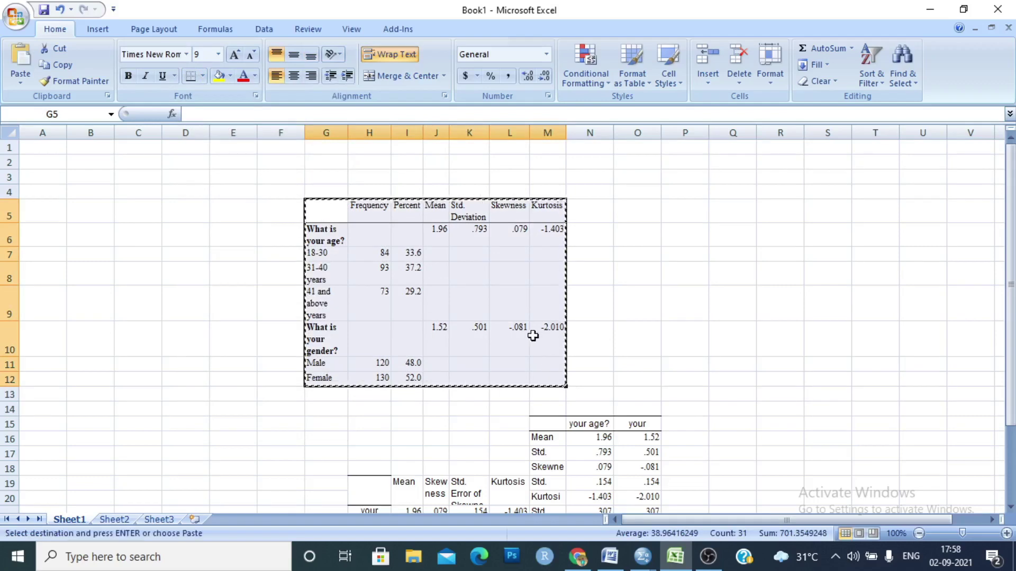
click(616, 563)
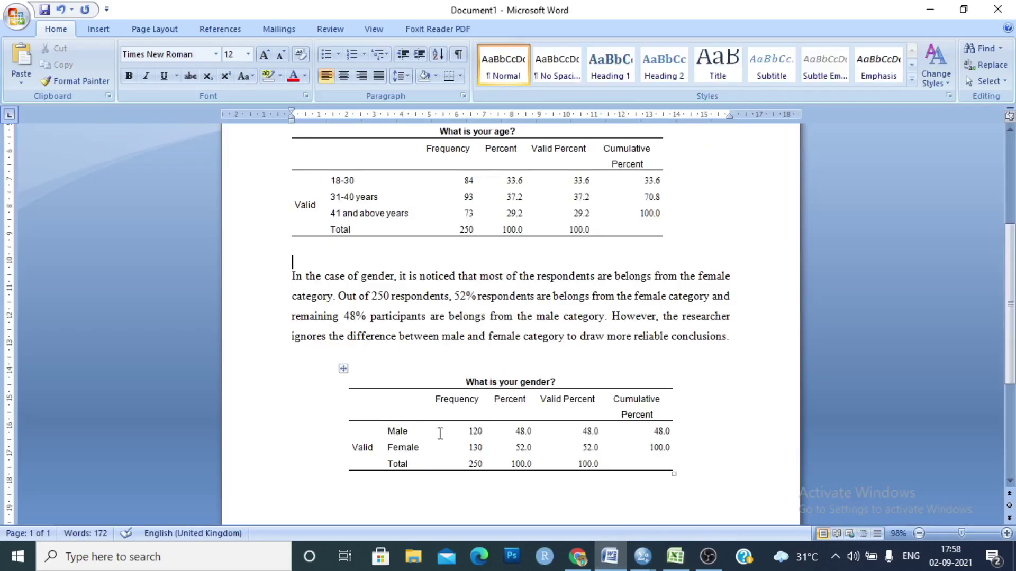
scroll(467, 422, down, 5)
click(387, 399)
key(ctrl+v)
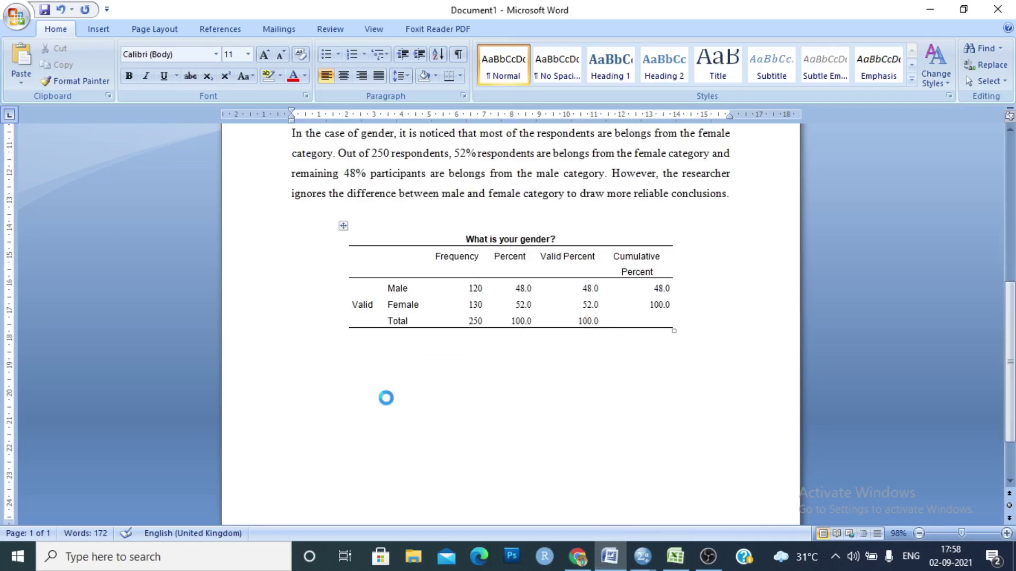
- Cut the original "What is your gender?" frequency table out of the document
scroll(490, 408, up, 5)
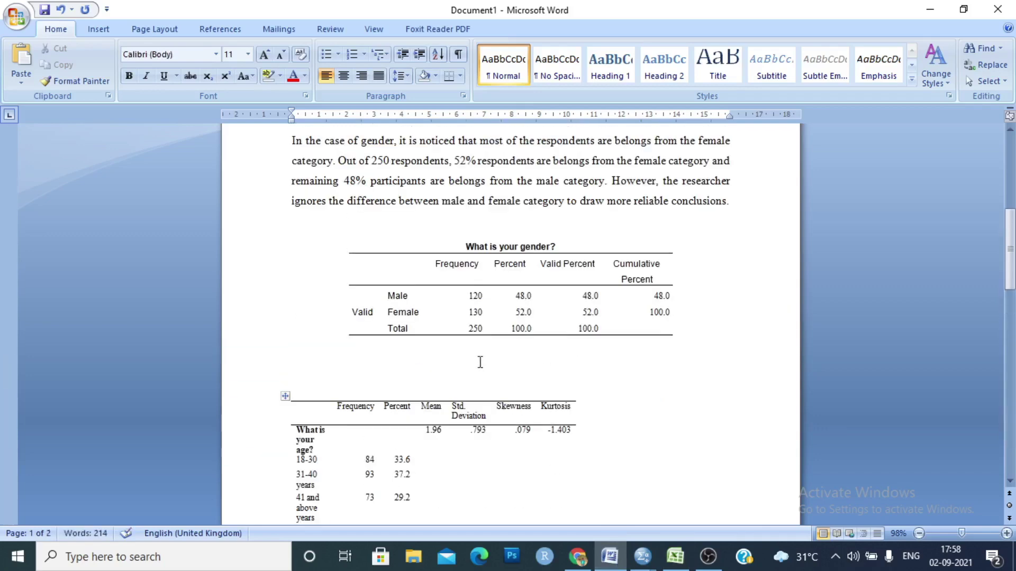
mouse_move(357, 242)
click(340, 231)
right_click(341, 232)
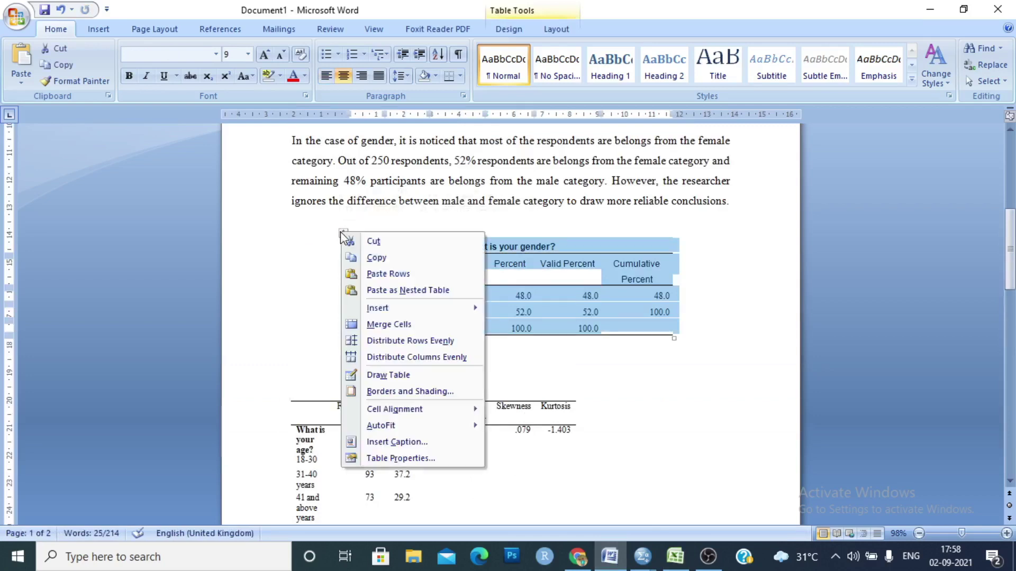
click(365, 249)
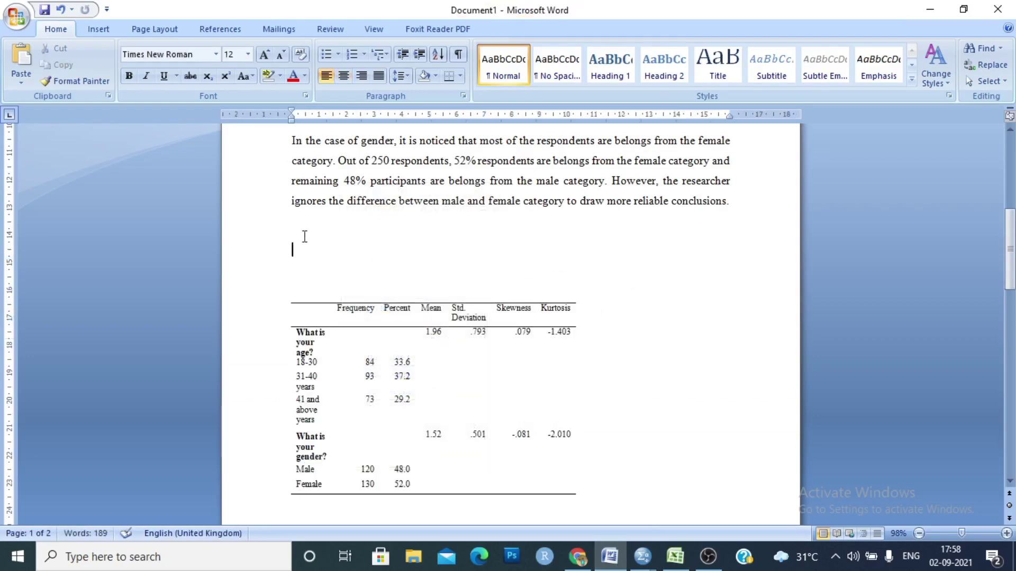
- Remove the extra blank lines between the gender paragraph and the combined table
key(Delete)
key(Delete)
key(Delete)
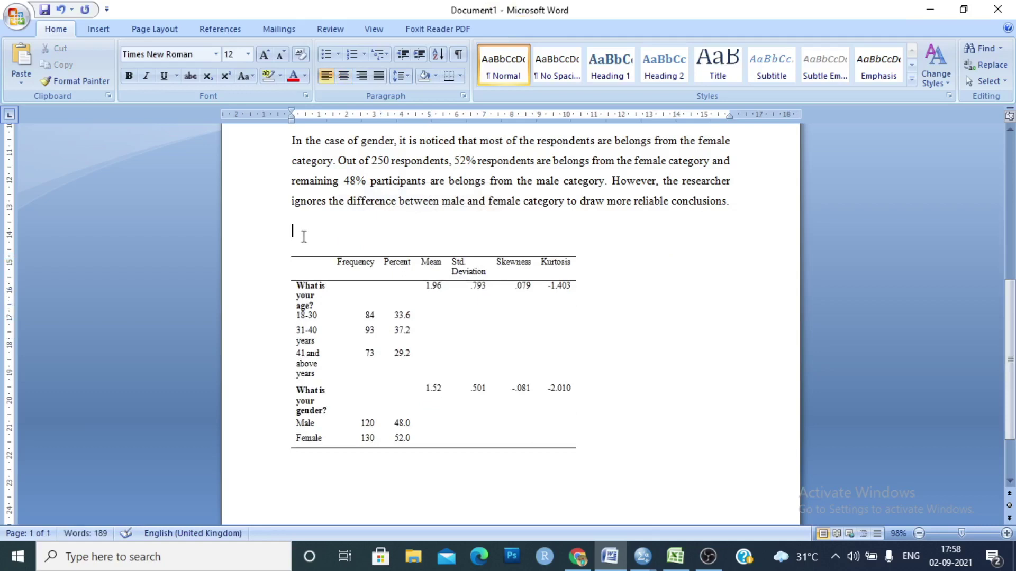
key(BackSpace)
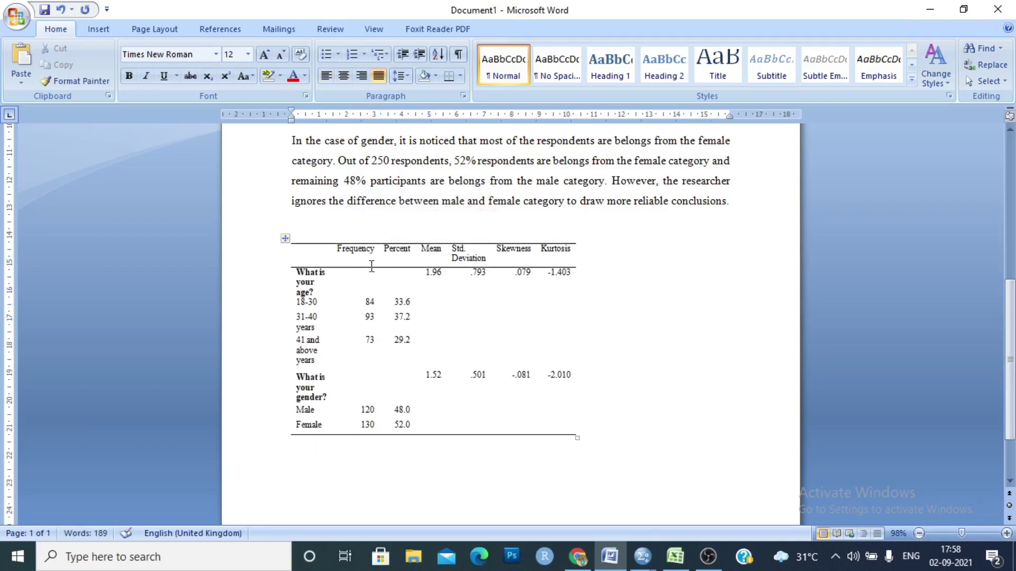
- Center the combined table horizontally on the page
click(285, 238)
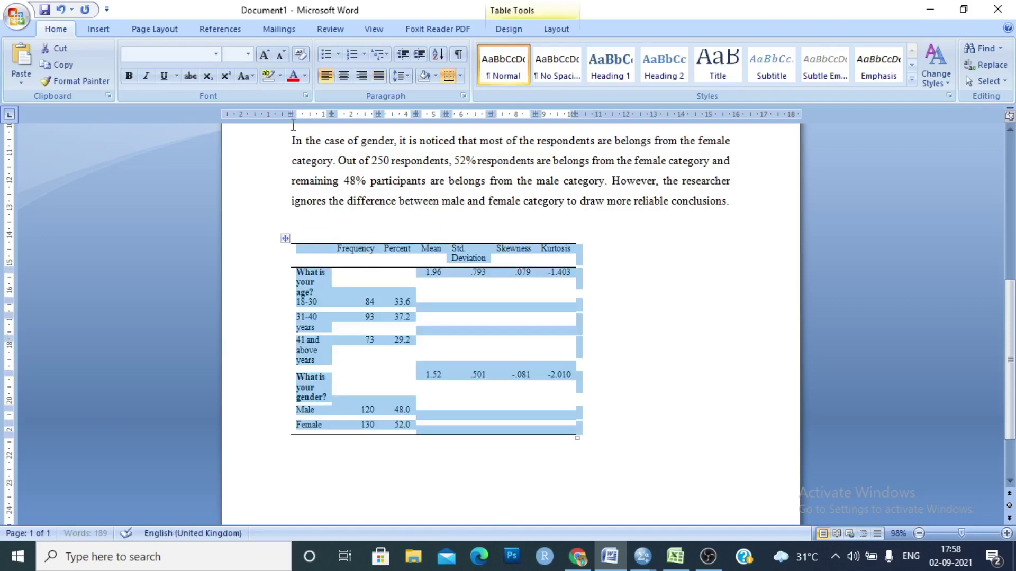
click(347, 81)
click(479, 234)
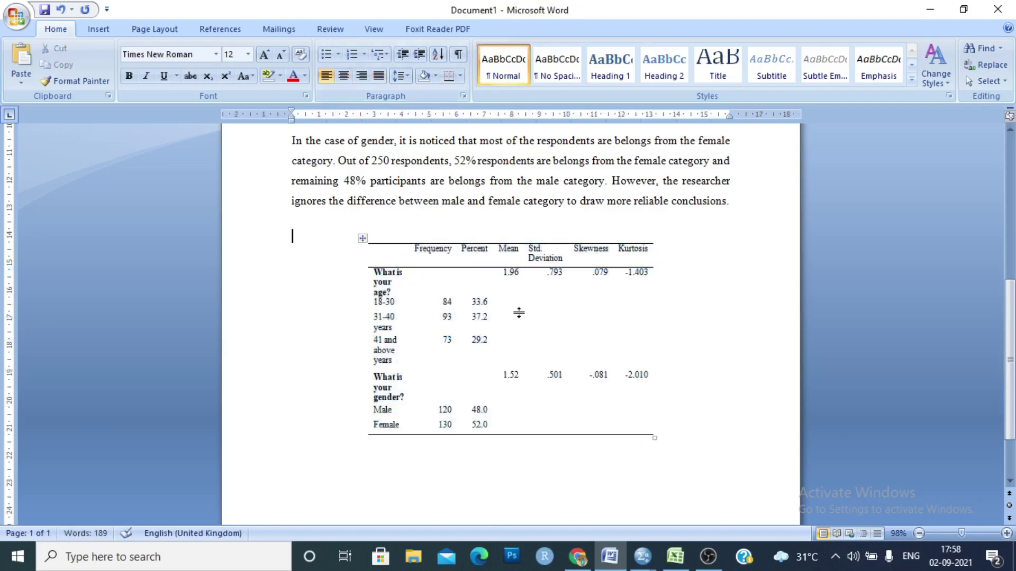
- Cut the original "What is your age?" frequency table and remove the surplus blank lines left in its place
scroll(519, 313, up, 10)
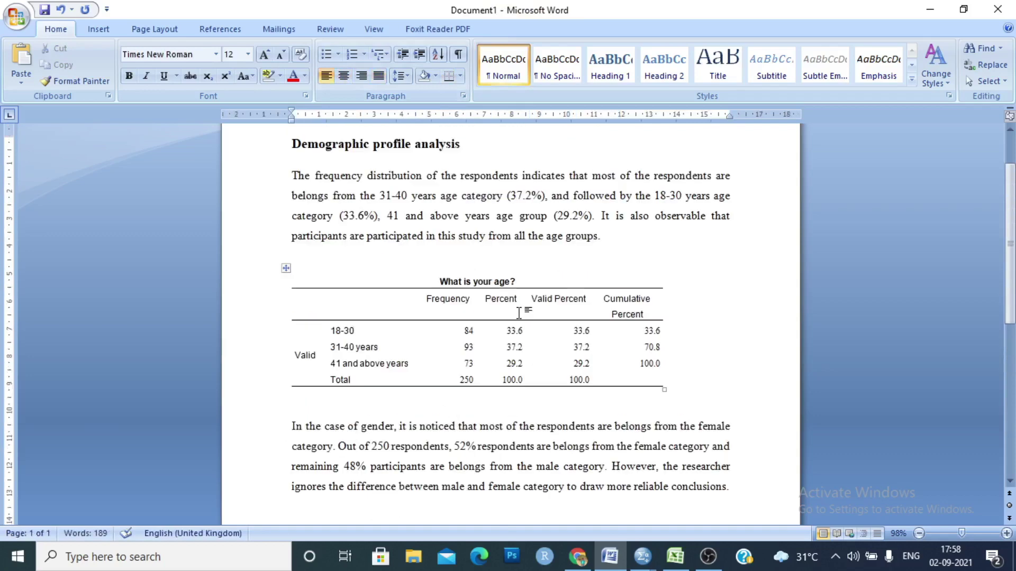
click(286, 269)
right_click(286, 268)
click(318, 275)
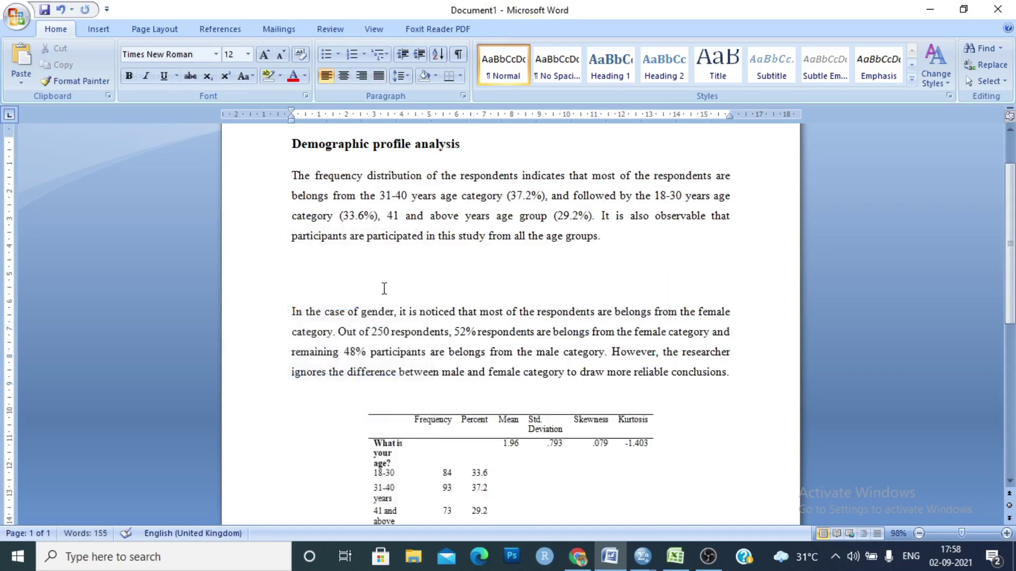
key(BackSpace)
key(BackSpace)
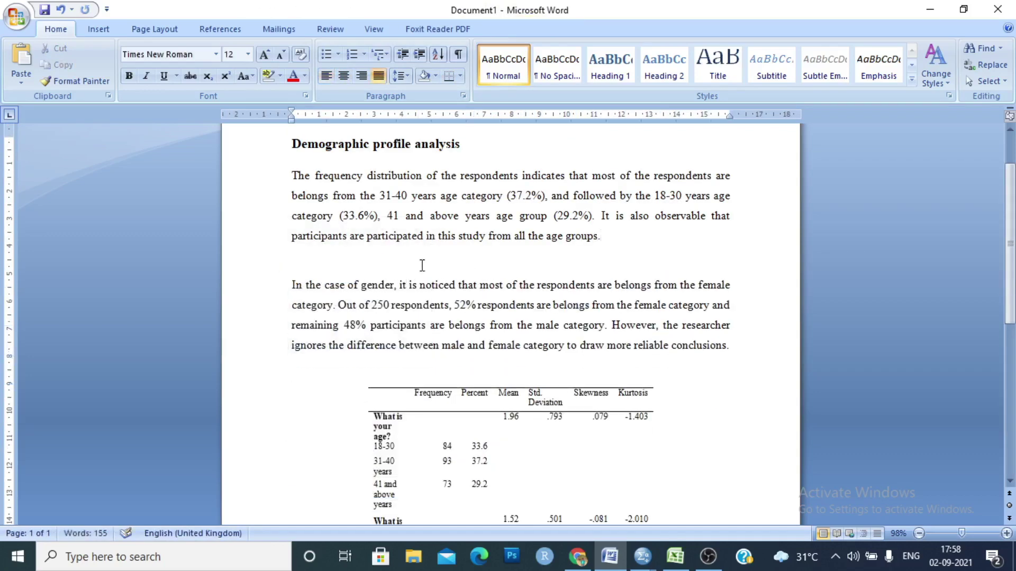
- Delete the remaining blank line between the age paragraph and the gender paragraph
scroll(422, 264, down, 3)
scroll(423, 265, down, 3)
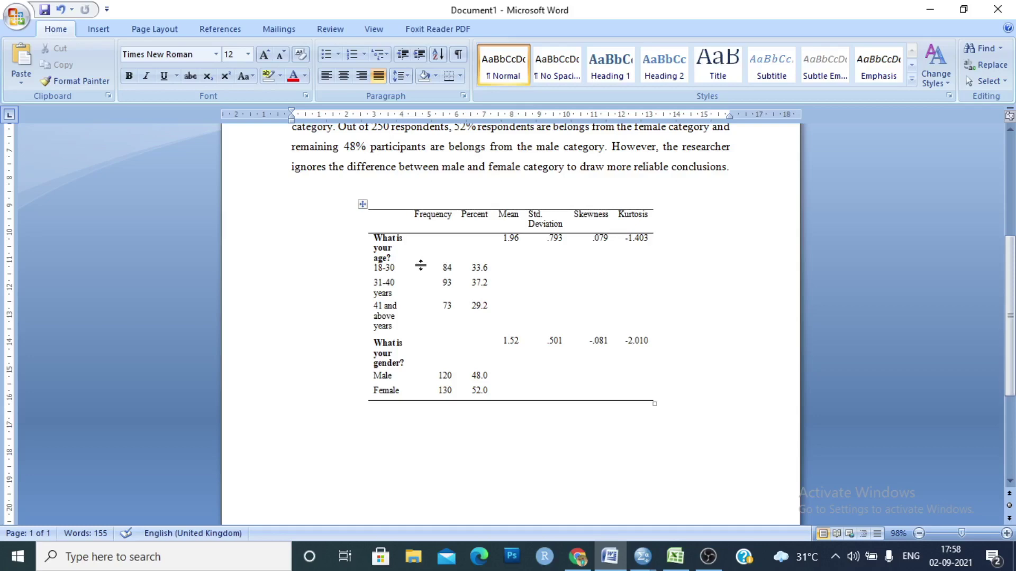
scroll(448, 248, up, 7)
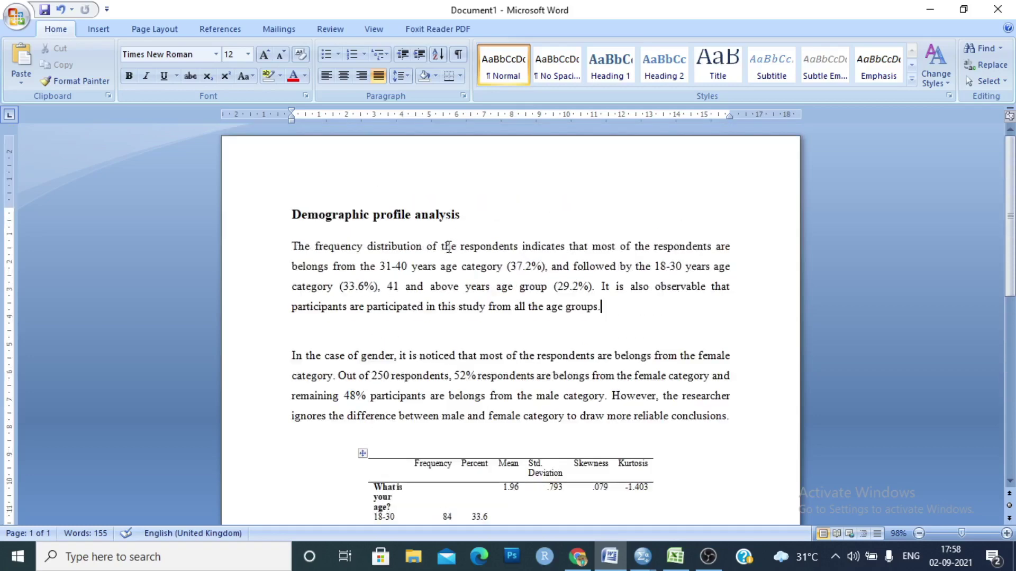
scroll(409, 247, down, 2)
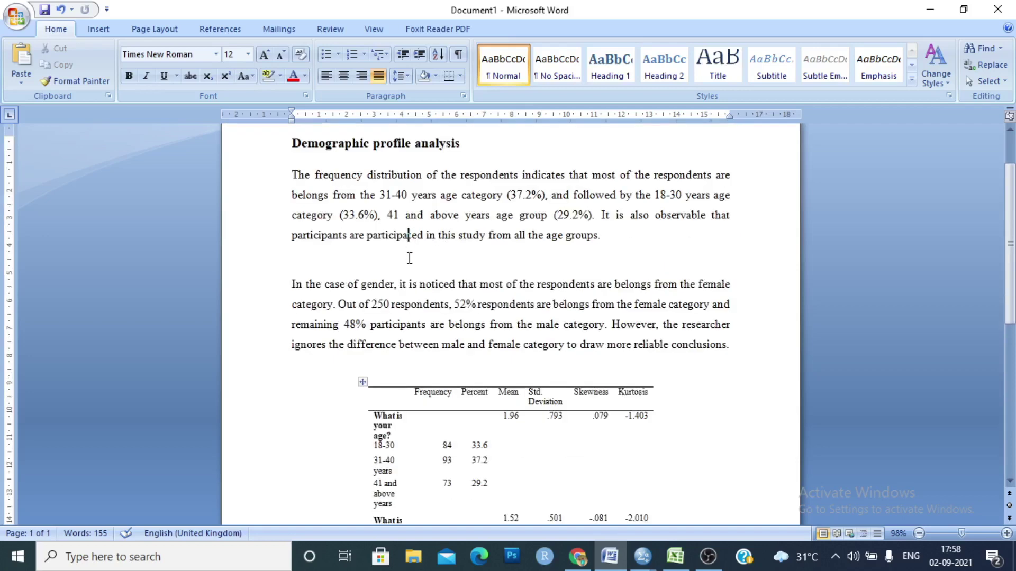
click(385, 264)
key(BackSpace)
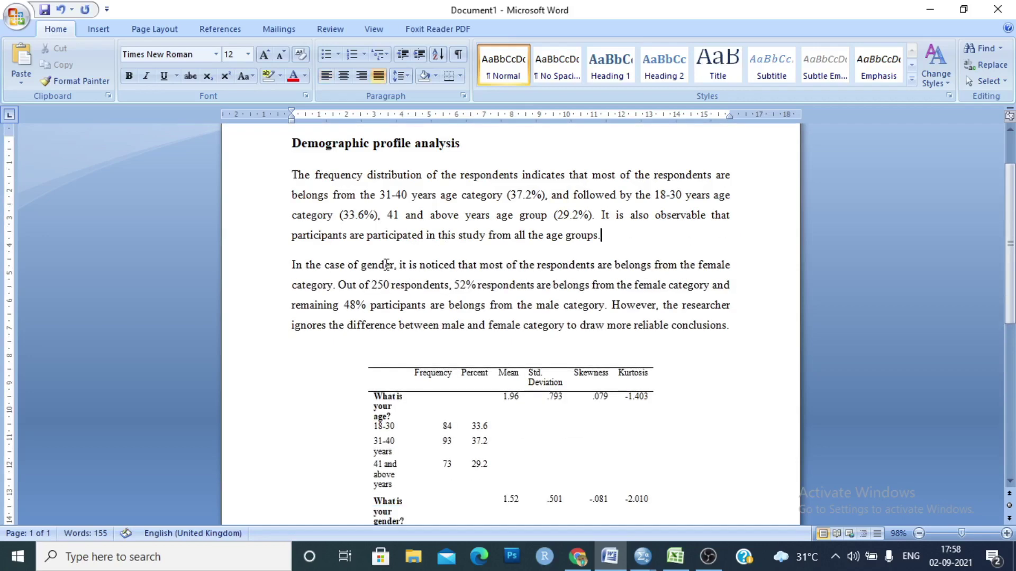